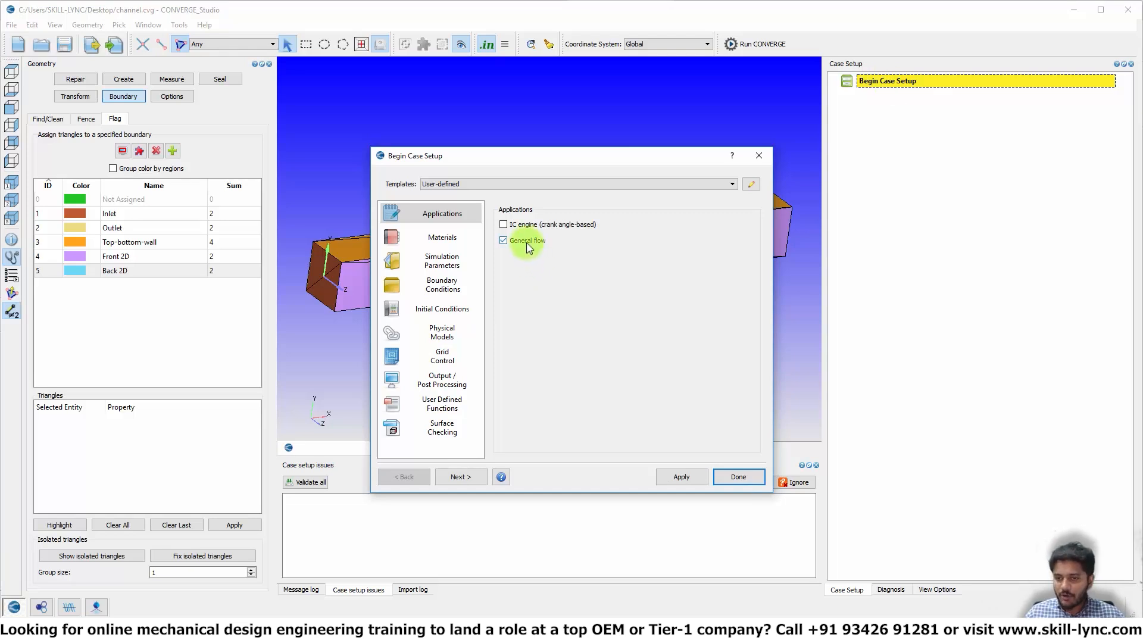
- Apply the General flow application in Begin Case Setup and close the case starter
left_click(681, 477)
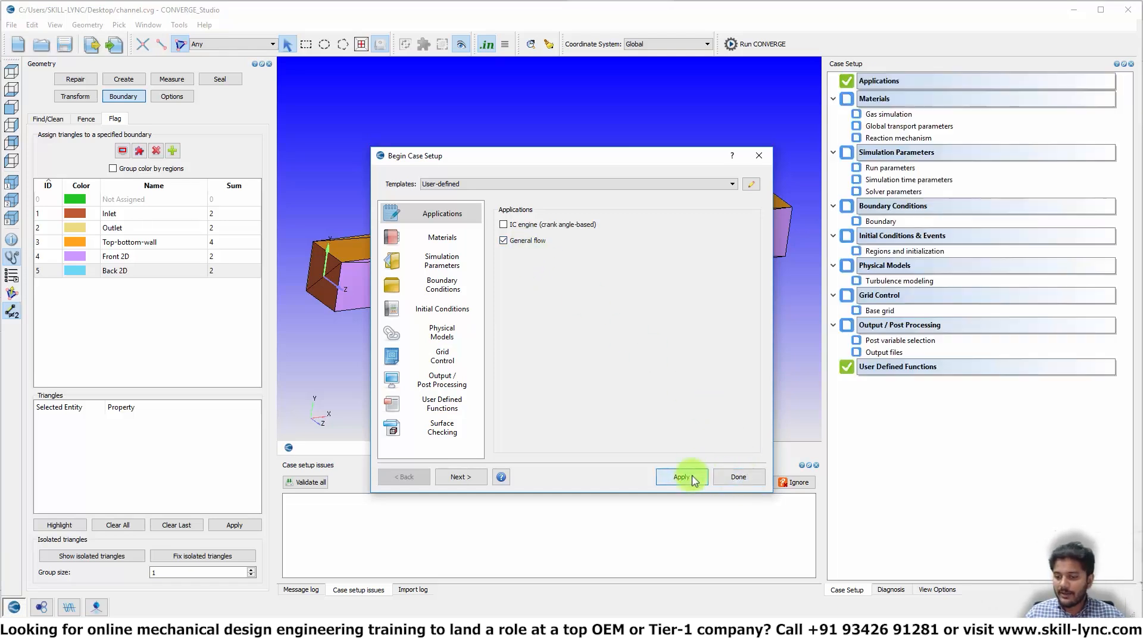
left_click(736, 477)
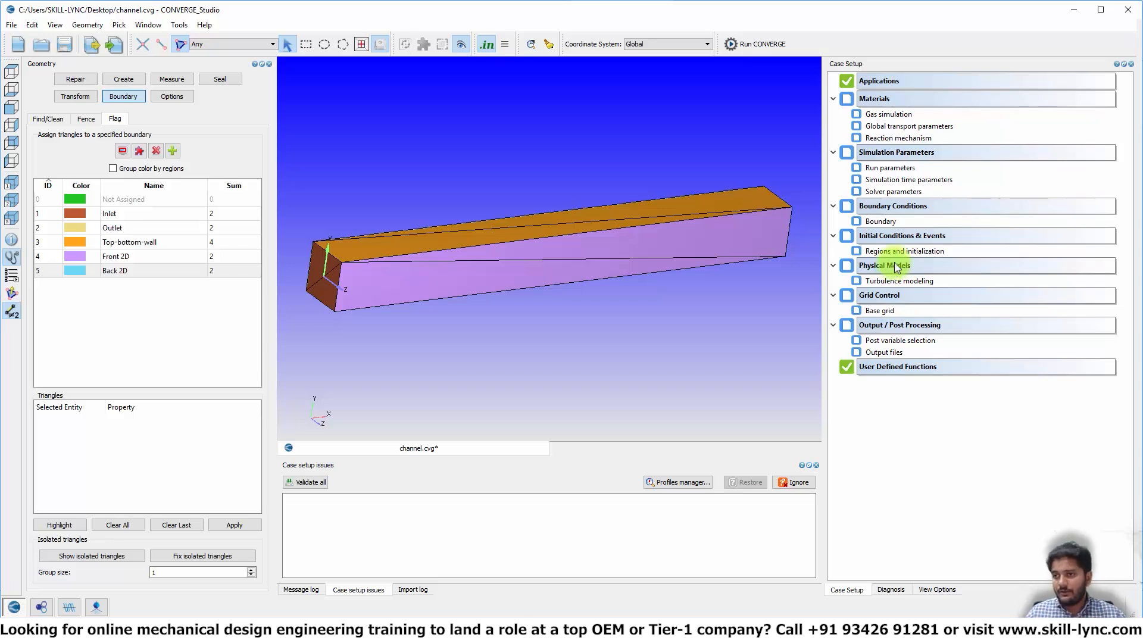
- Load the predefined Air mixture as the case material, overwriting the existing gas data
double_click(875, 100)
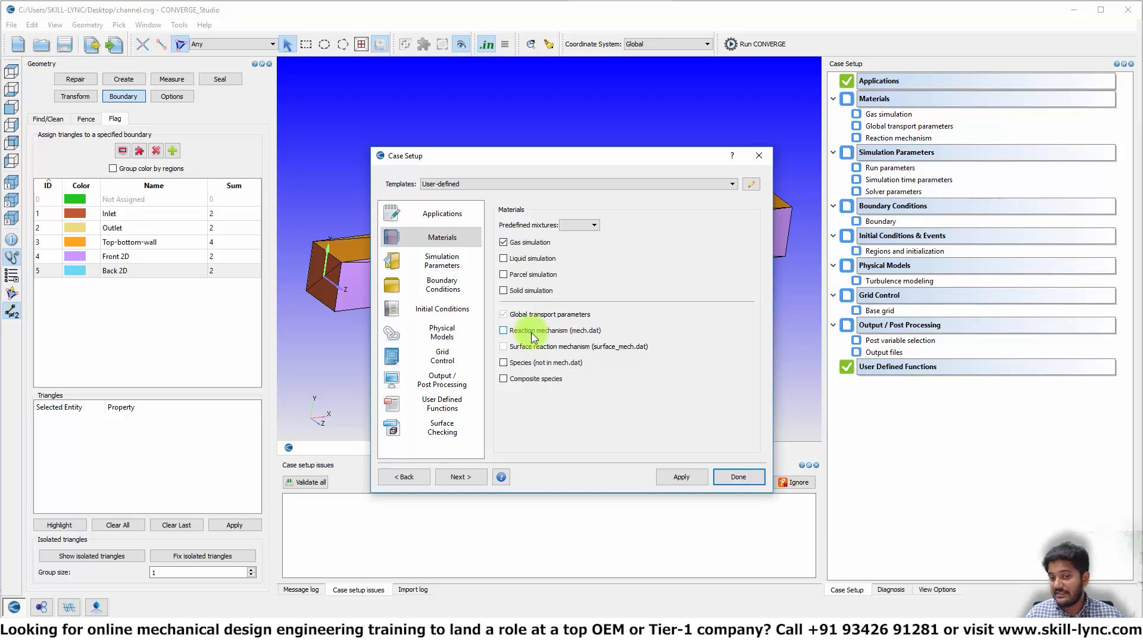
left_click(577, 225)
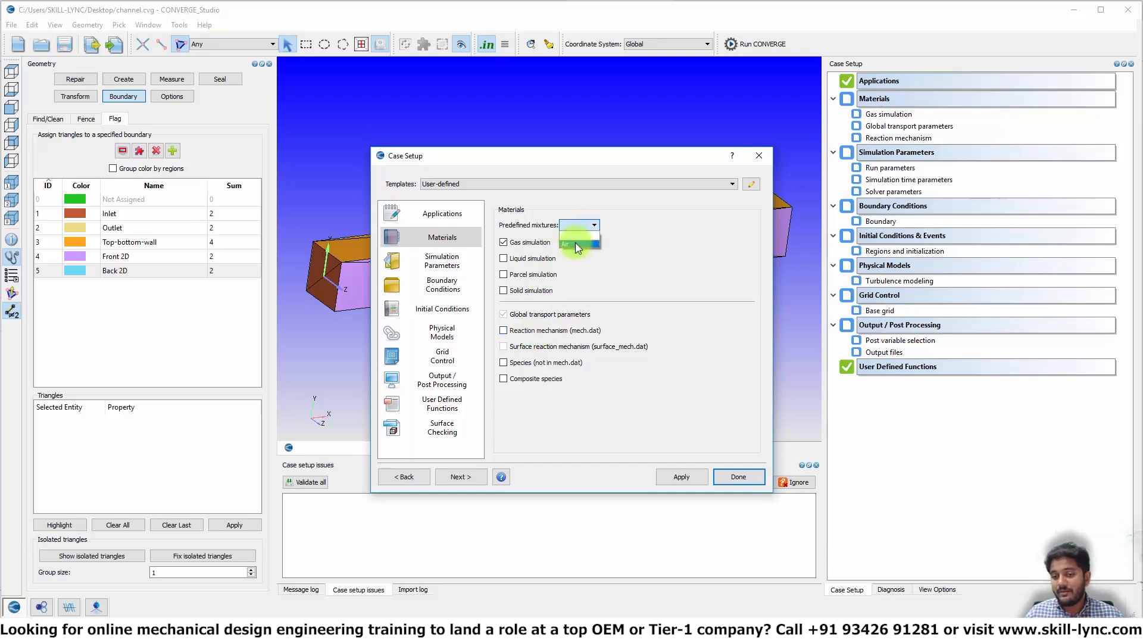
left_click(576, 244)
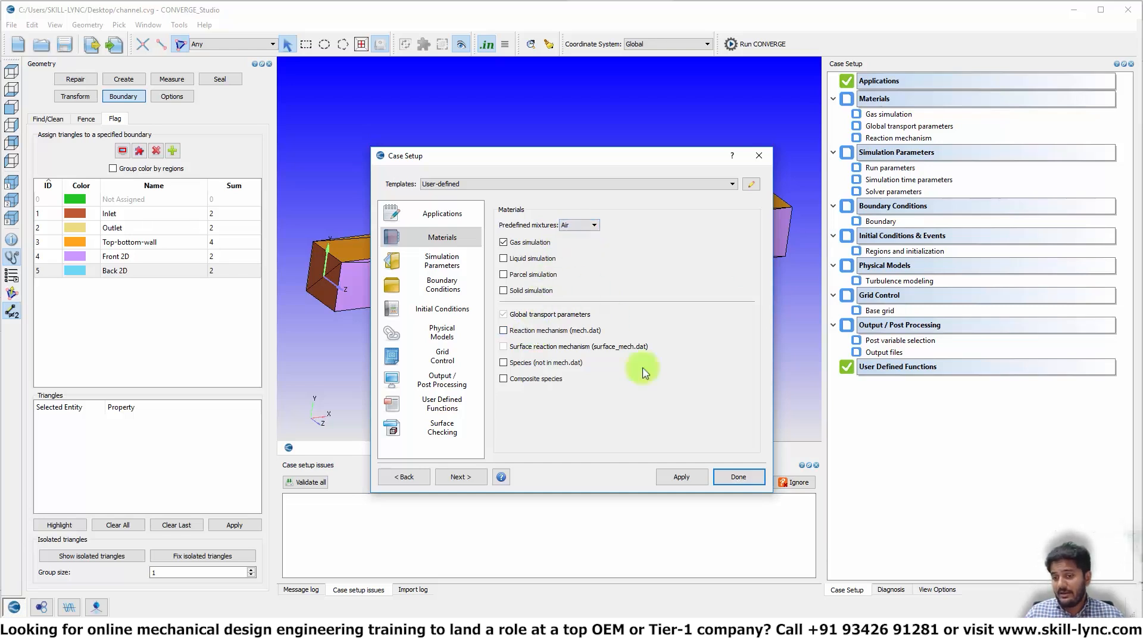
left_click(682, 477)
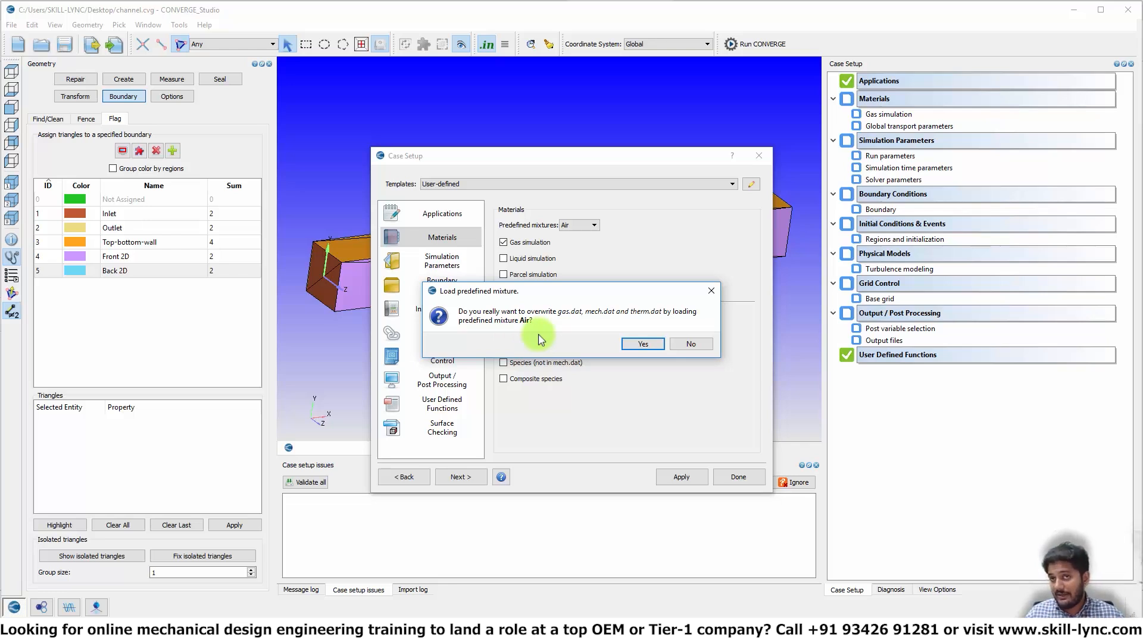
left_click(641, 344)
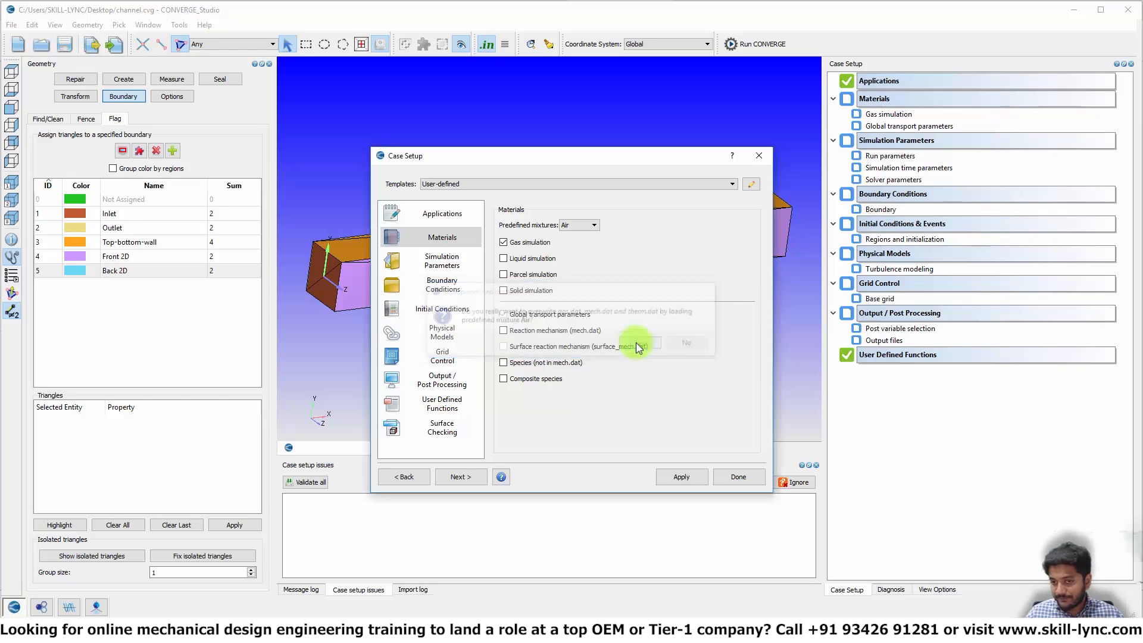
left_click(737, 477)
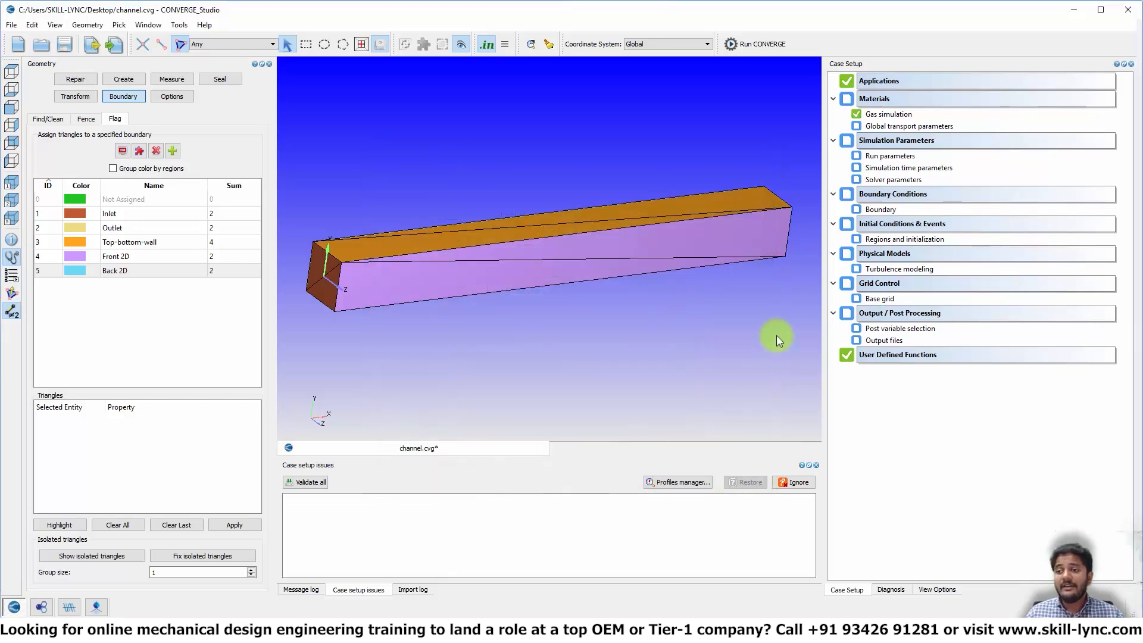
- Switch off turbulence modeling in Physical Models and save channel.cvg
double_click(902, 256)
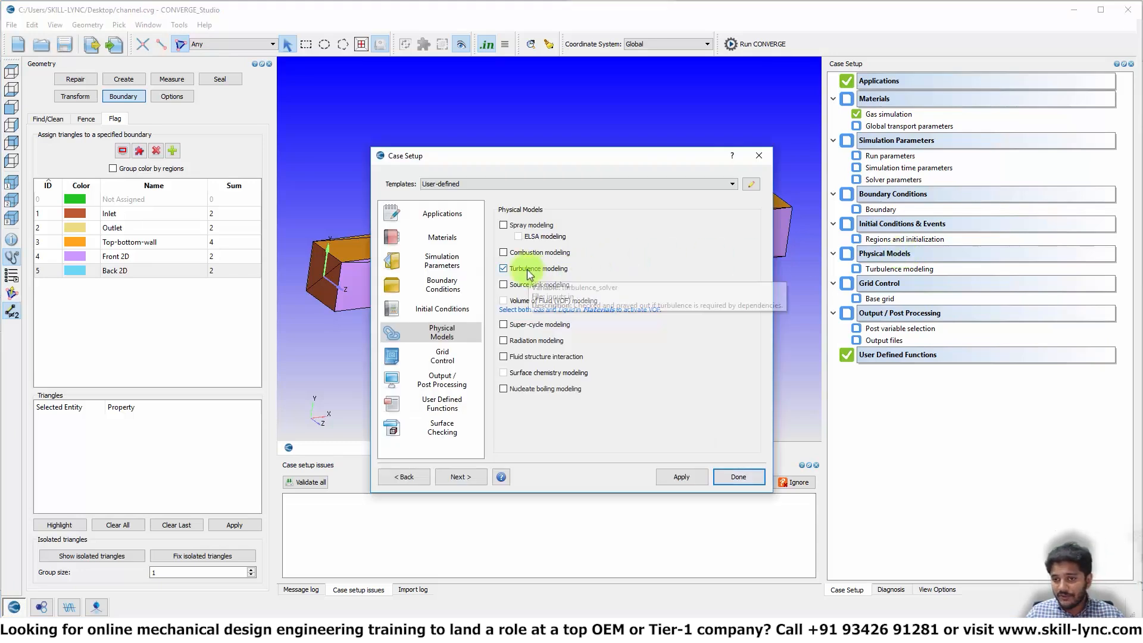
left_click(504, 270)
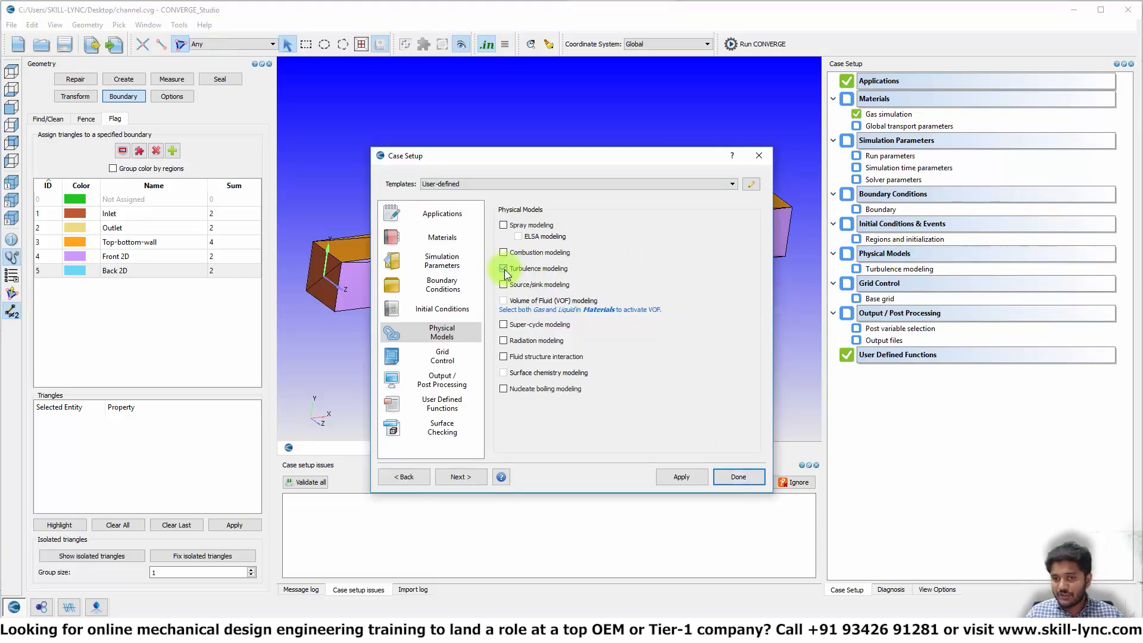
left_click(685, 480)
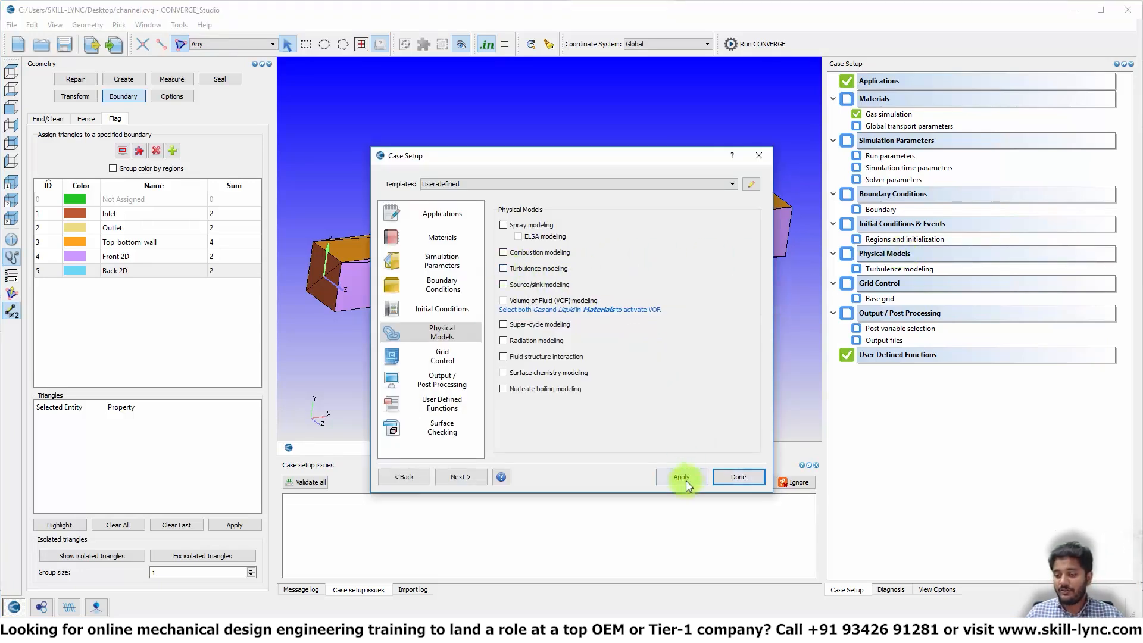
left_click(738, 478)
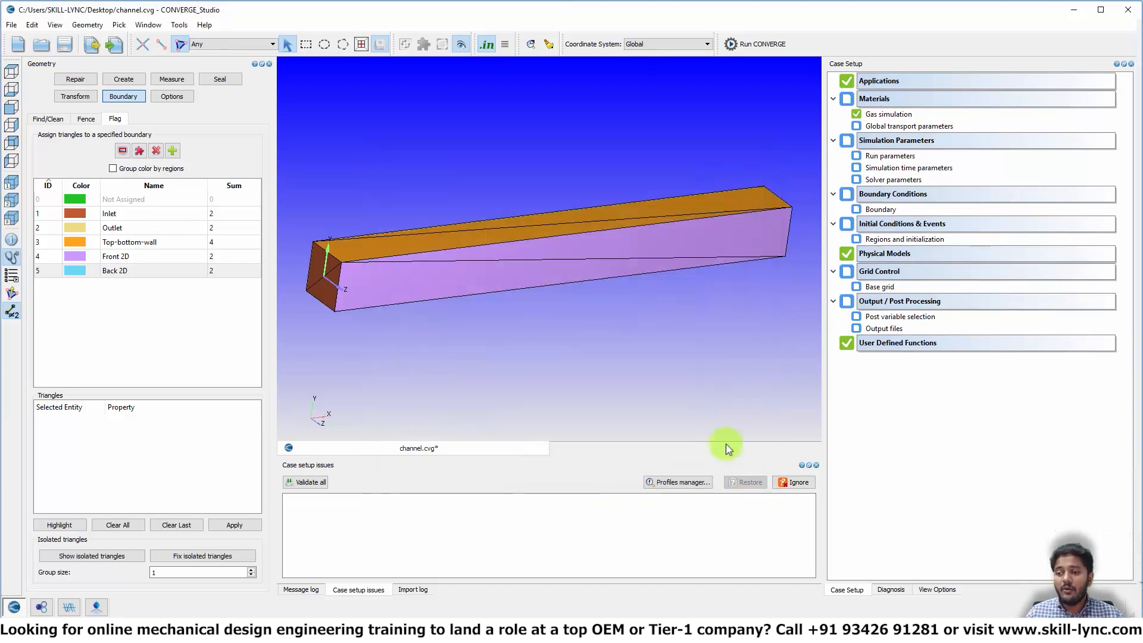
key("ctrl+s")
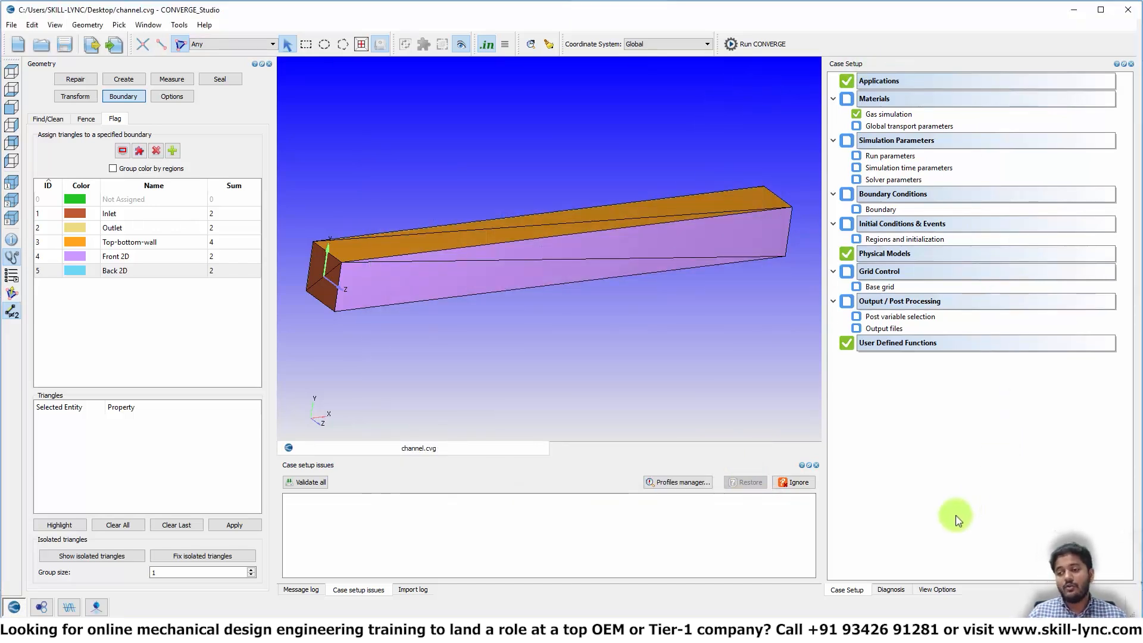
double_click(892, 143)
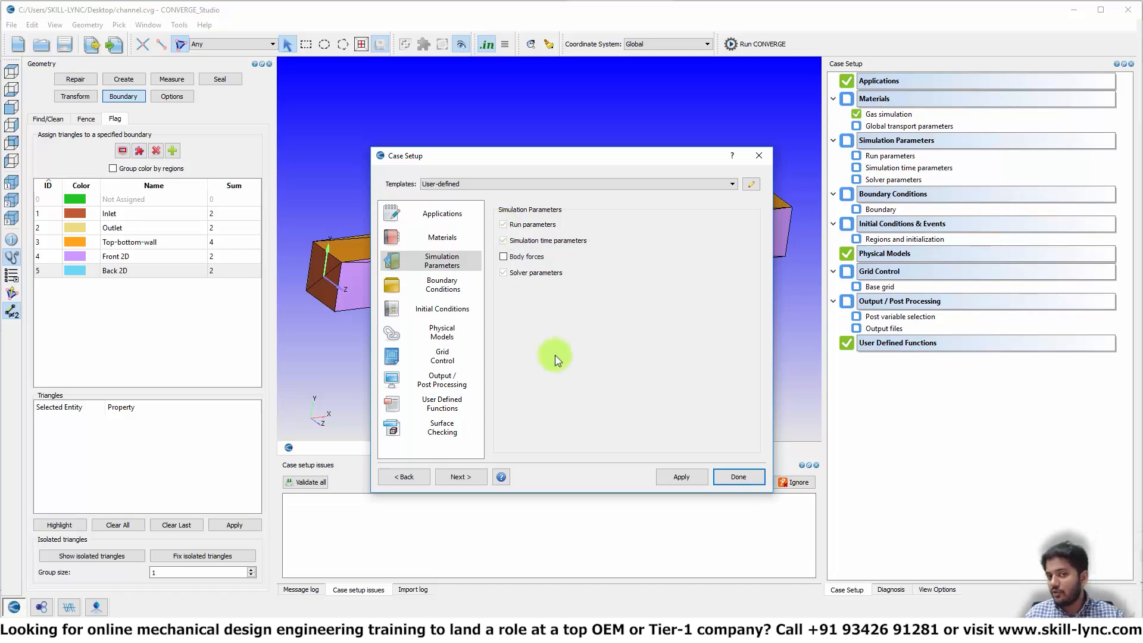
left_click(748, 482)
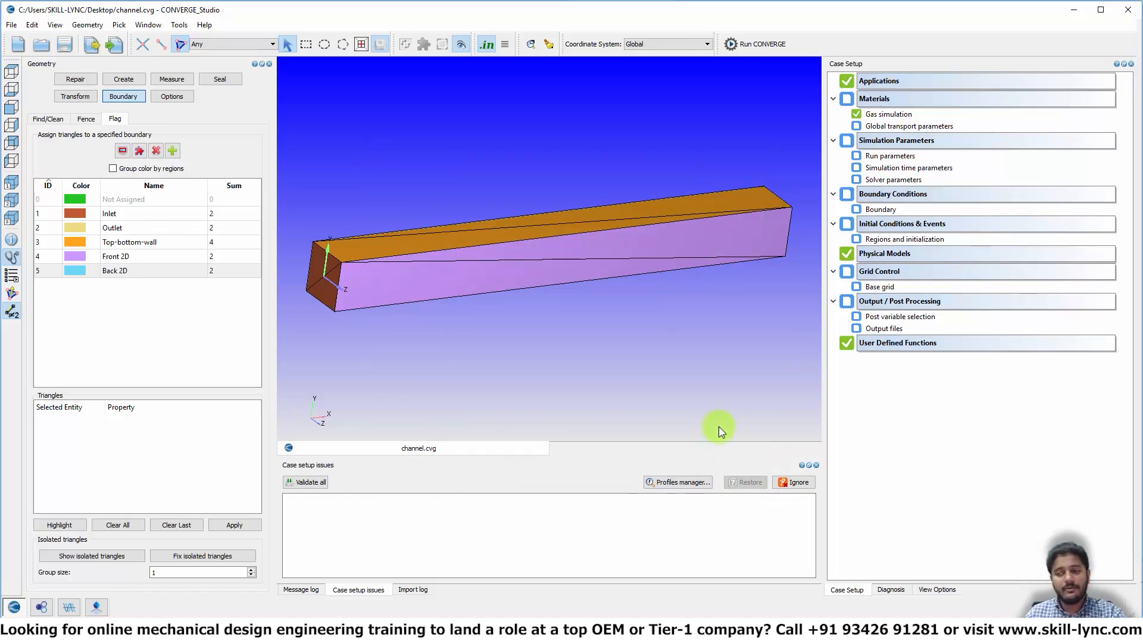
- Accept default global transport parameters and switch run parameters to the pressure-based steady solver with defaults
double_click(886, 126)
left_click(618, 359)
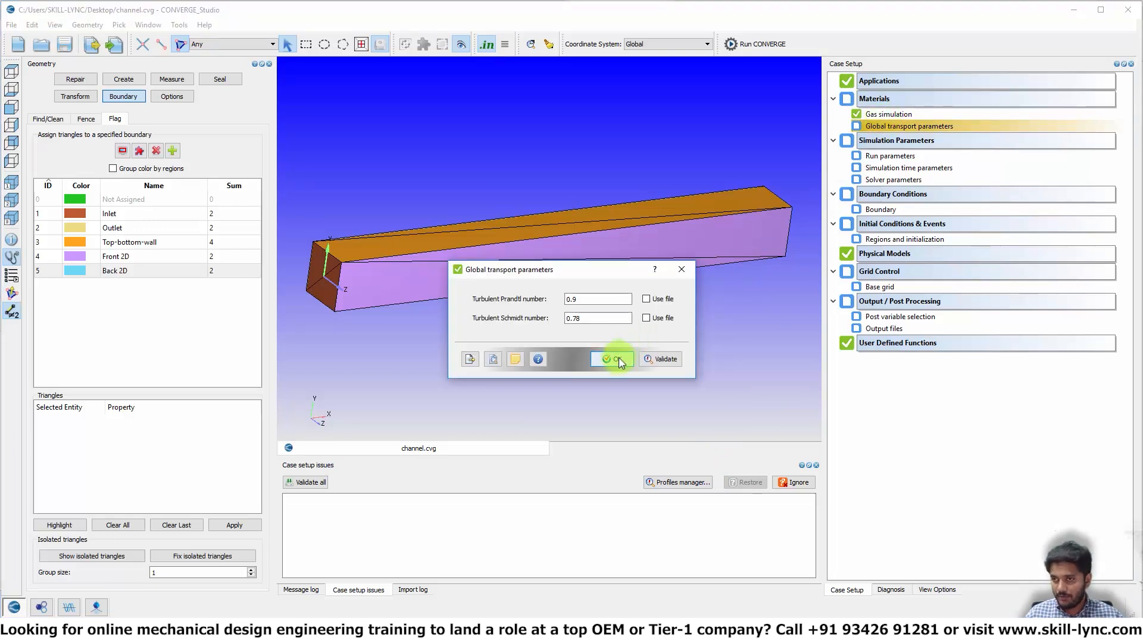
double_click(875, 157)
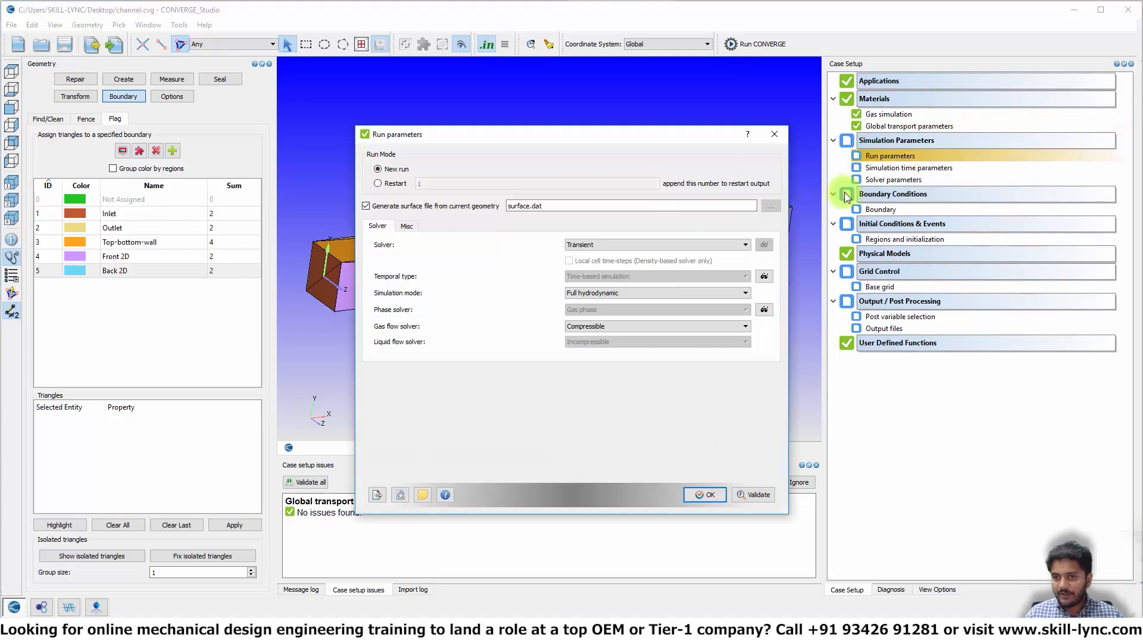
left_click(655, 244)
left_click(591, 262)
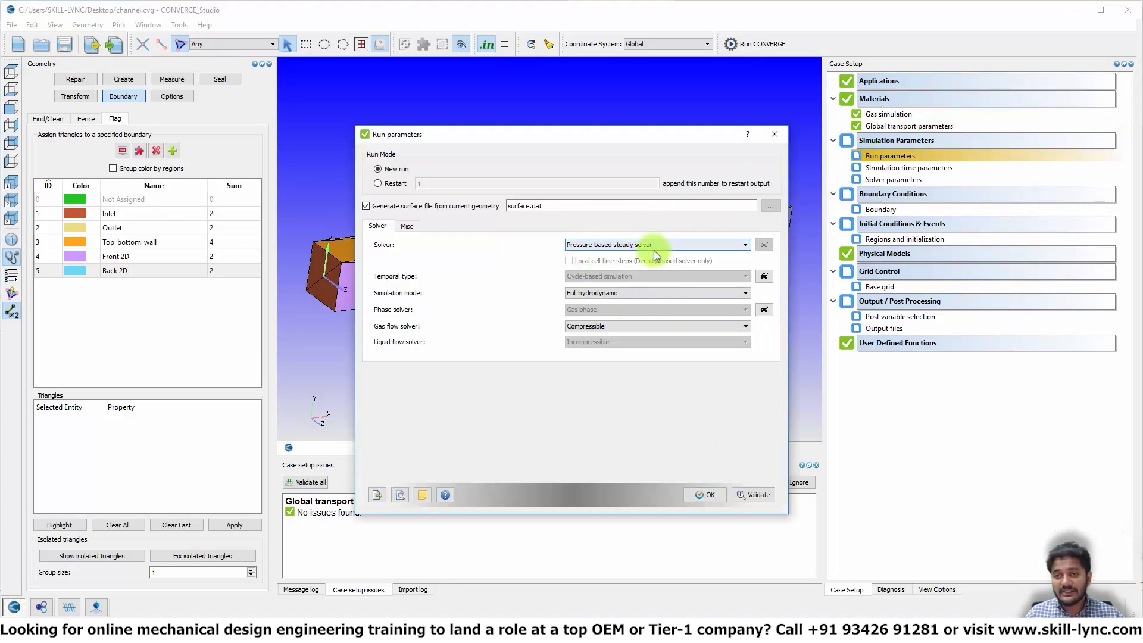
left_click(704, 495)
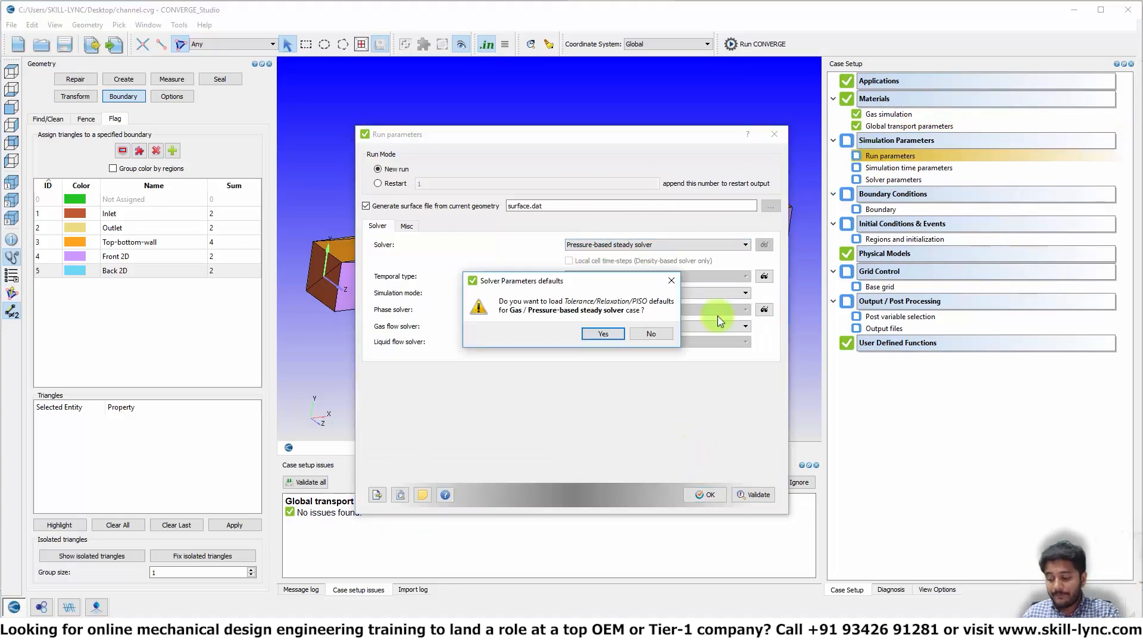
left_click(604, 334)
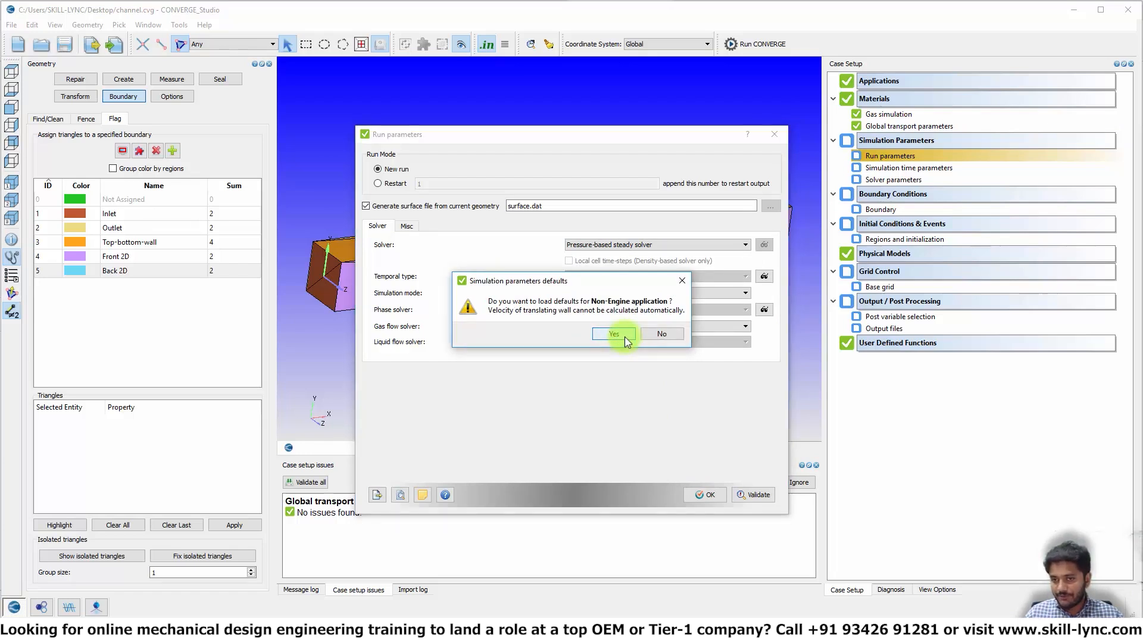
left_click(625, 337)
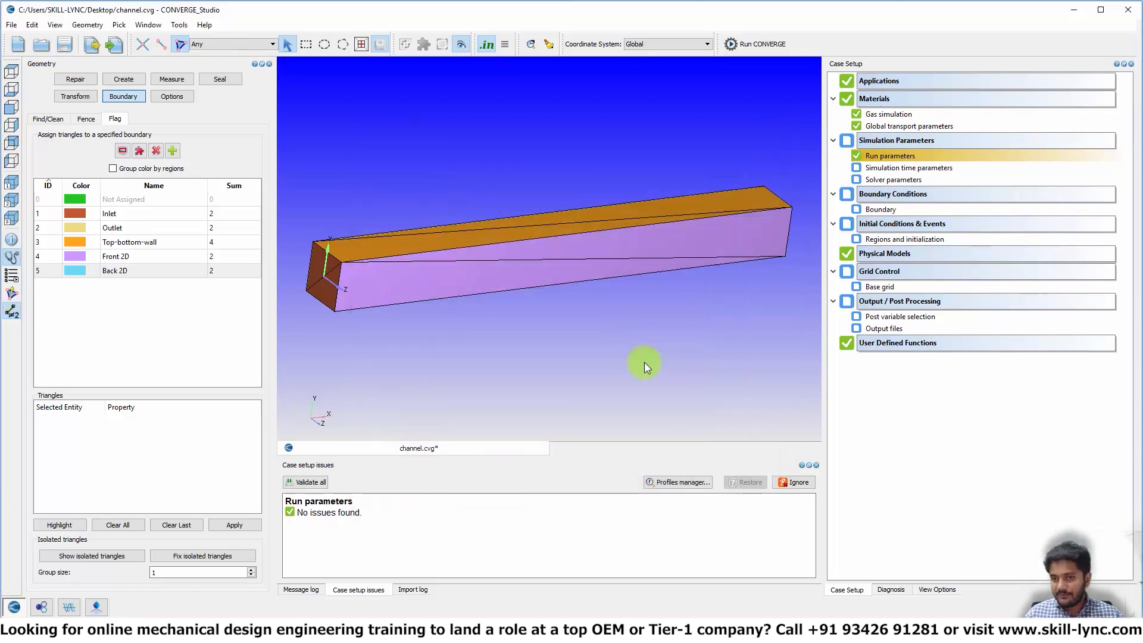
- Set simulation time 0–15000 with 1e-9 initial/minimum and 1 maximum time-step; accept solver parameters
double_click(879, 169)
left_click(578, 139)
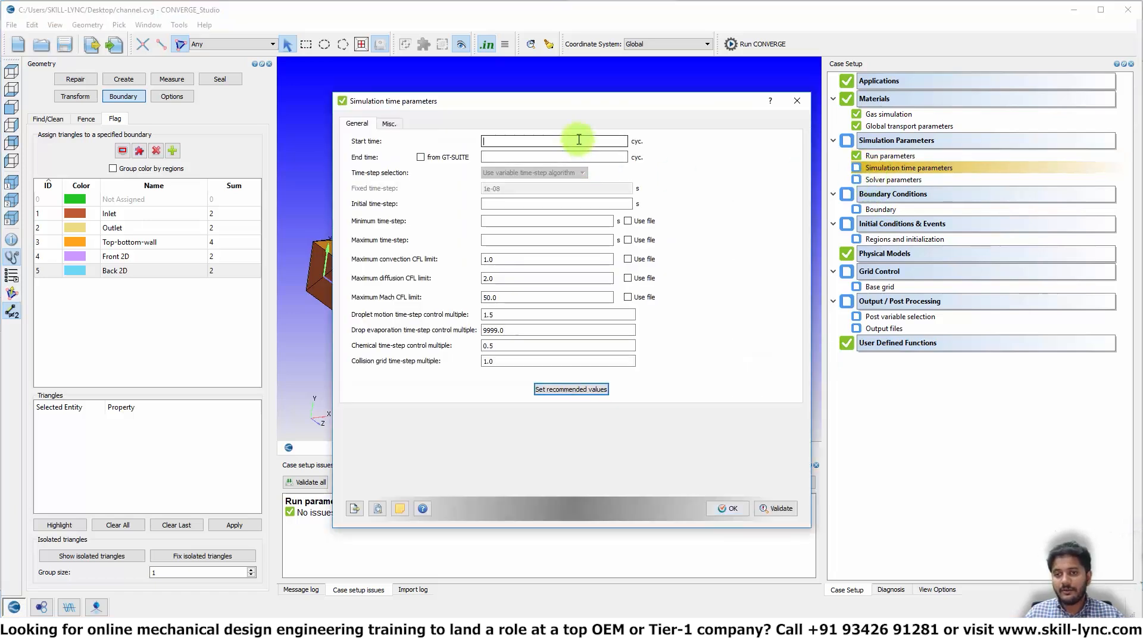
type("0")
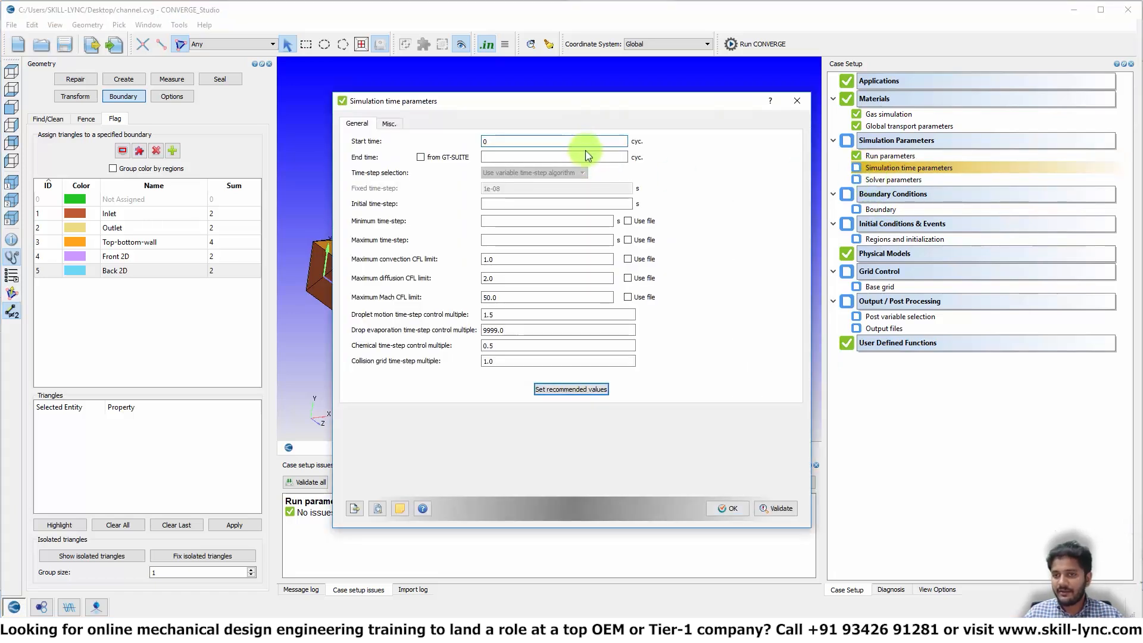
left_click(592, 157)
type("15")
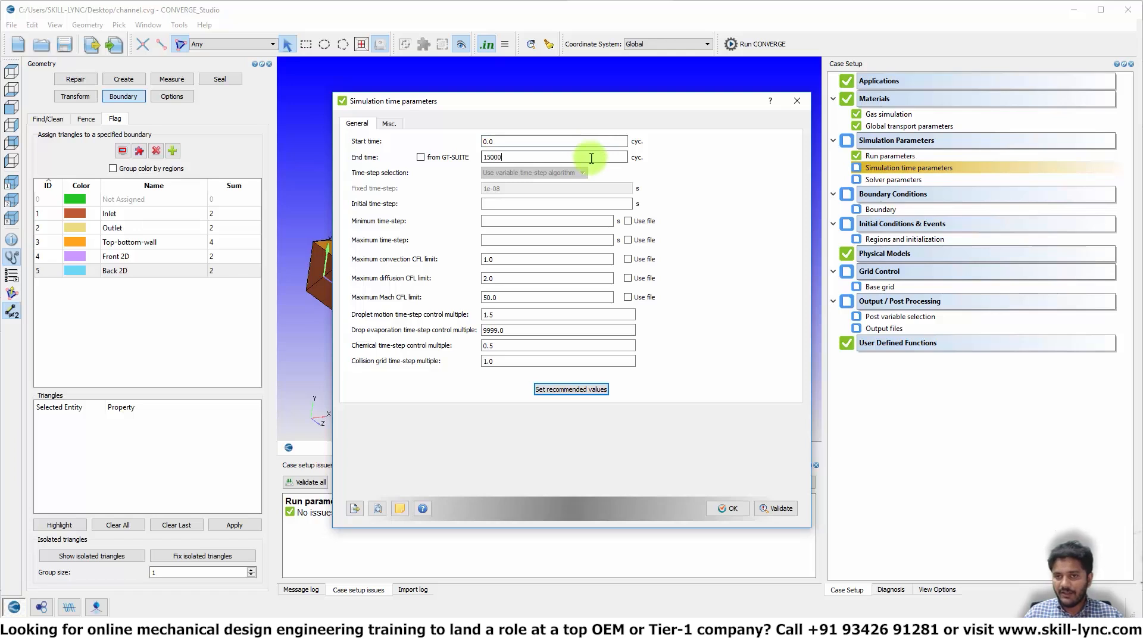
type("000")
left_click(563, 207)
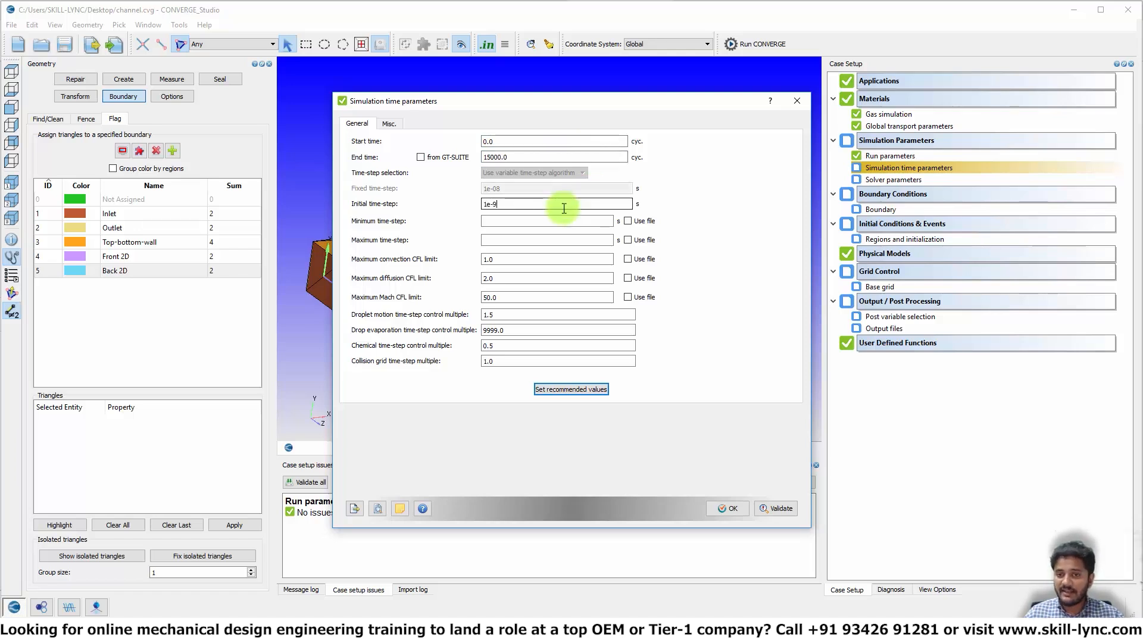
left_click(560, 221)
type("1")
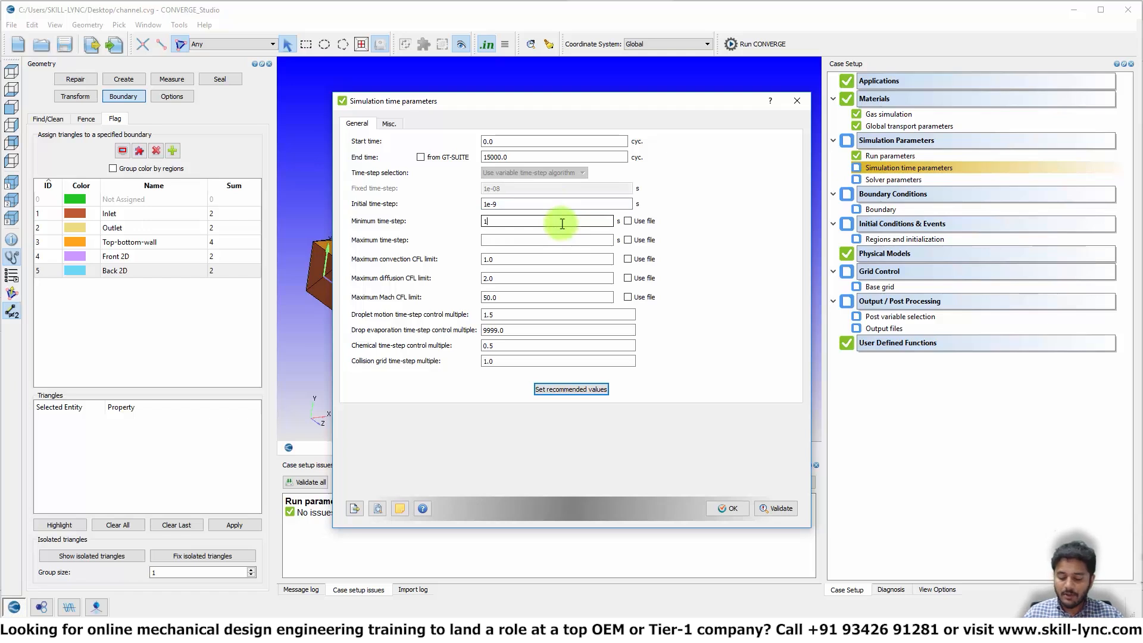
type("e-9")
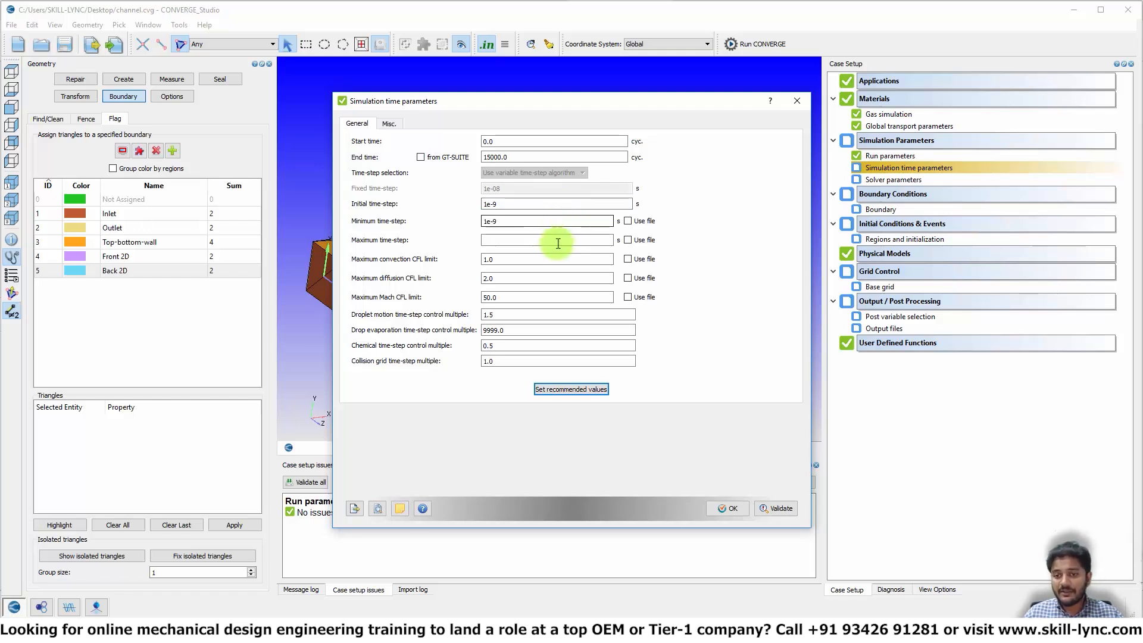
left_click(559, 241)
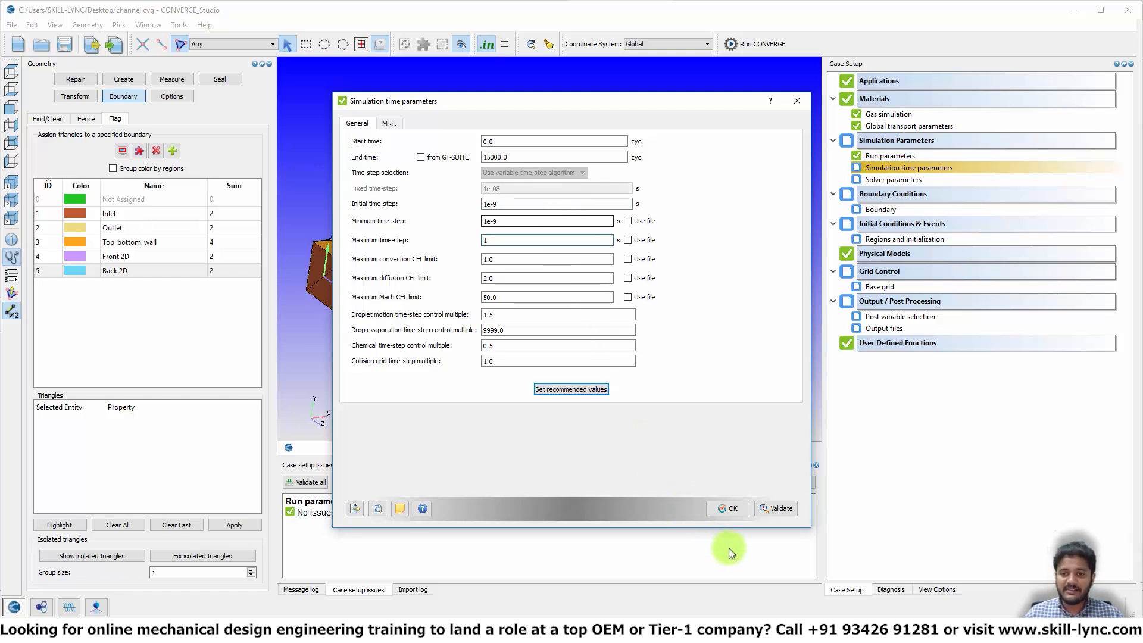
left_click(728, 509)
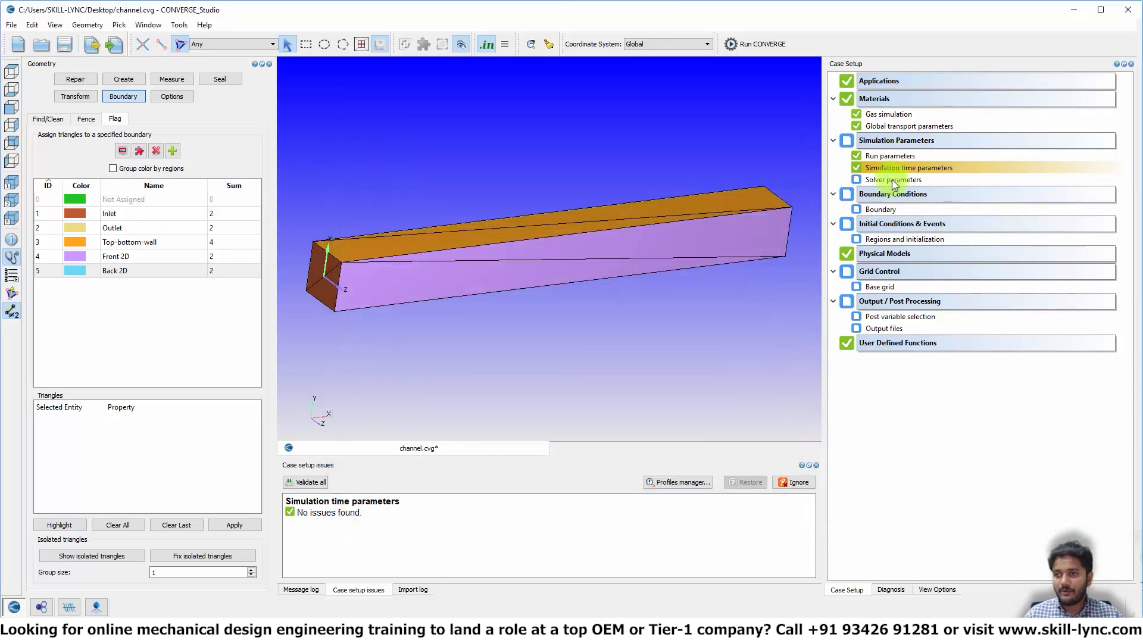
double_click(894, 180)
left_click(729, 448)
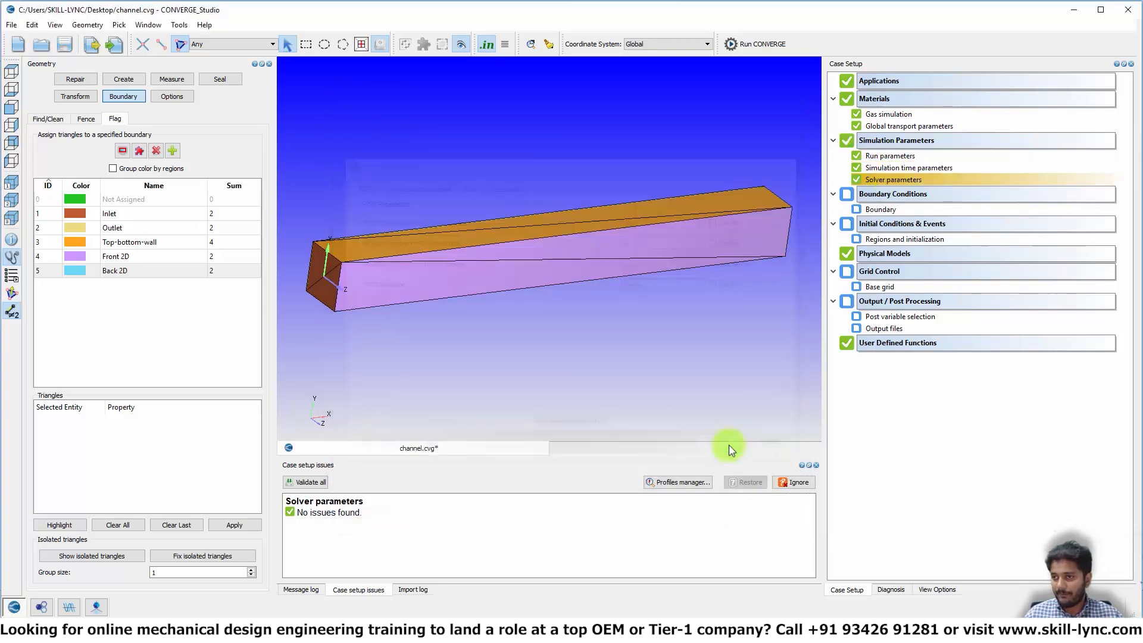
- Make the Inlet an INFLOW boundary at 100001 Pa total pressure with air species
double_click(891, 211)
left_click(326, 118)
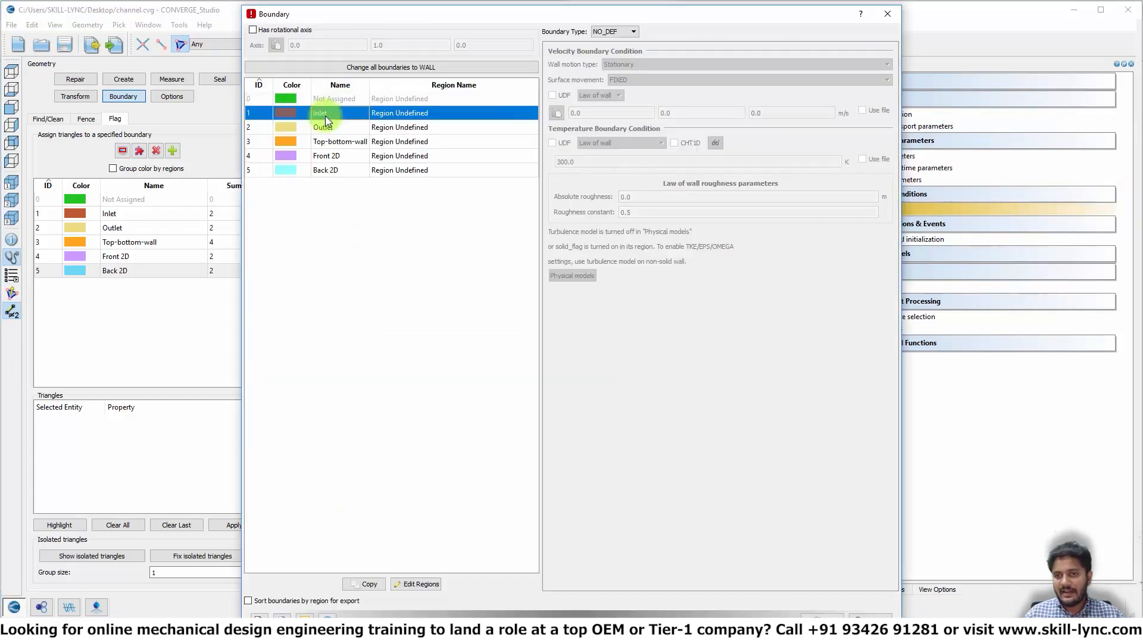
left_click(632, 31)
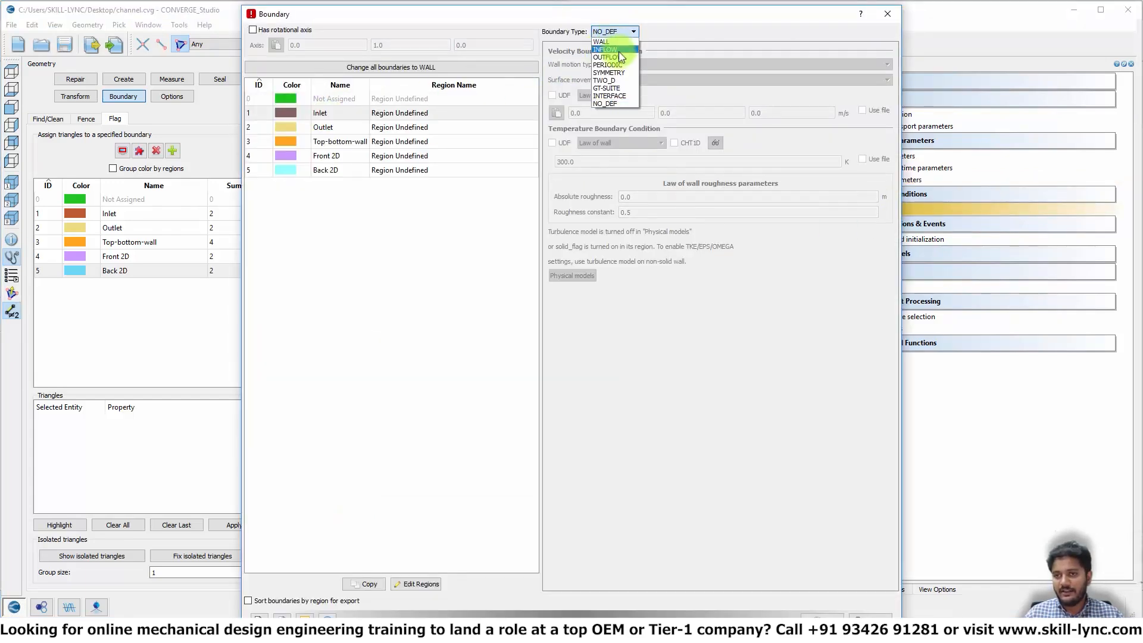
left_click(614, 49)
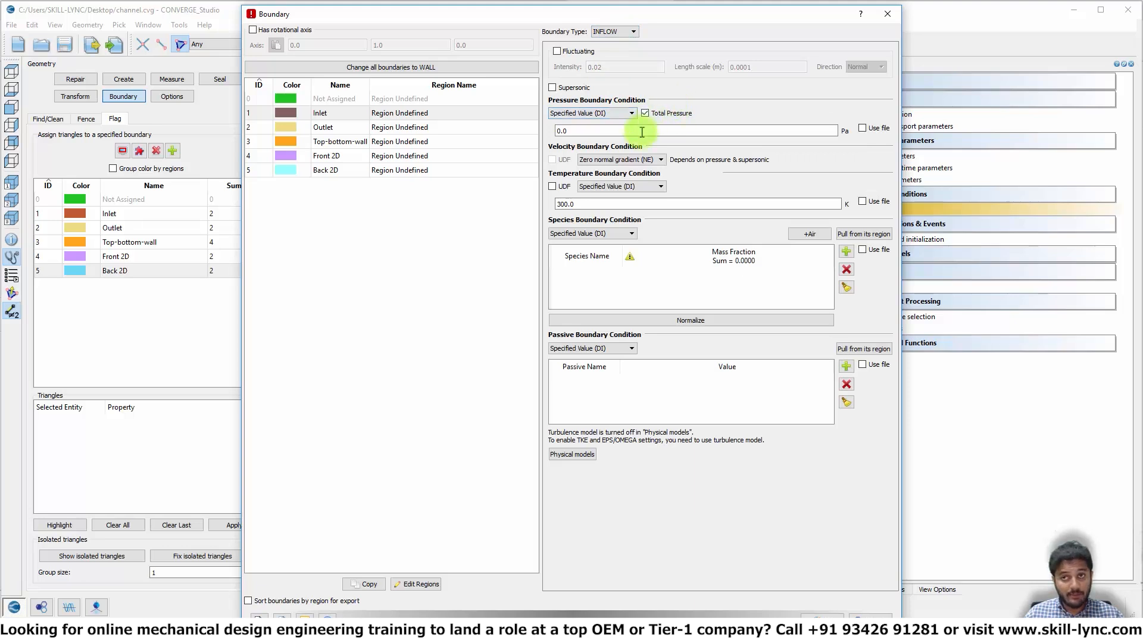
left_click_drag(593, 134, 435, 130)
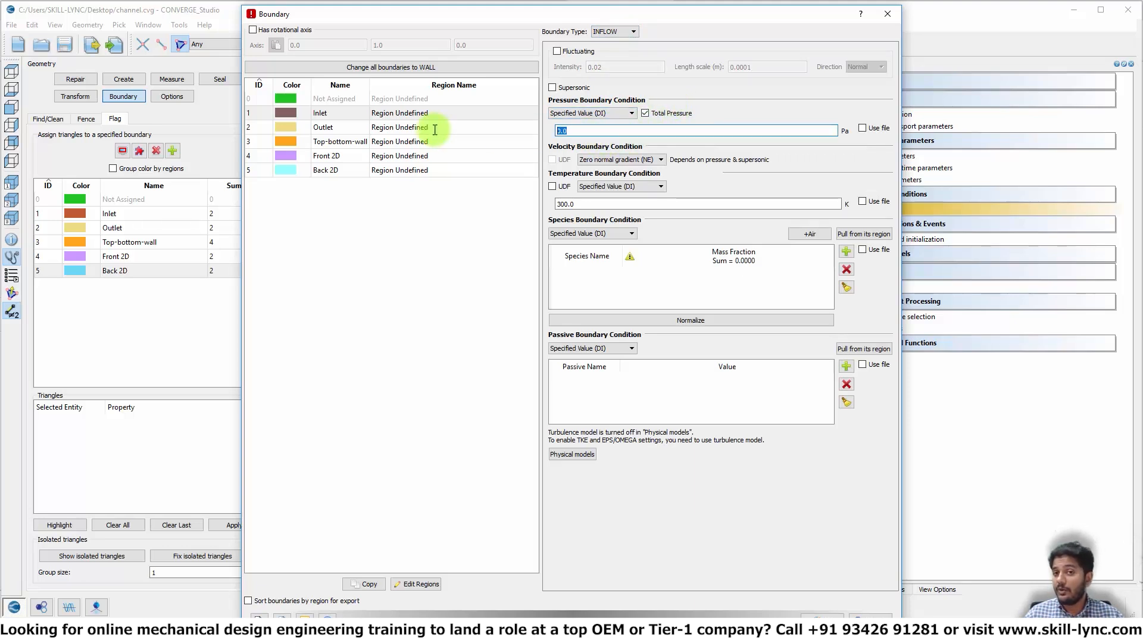
type("100001")
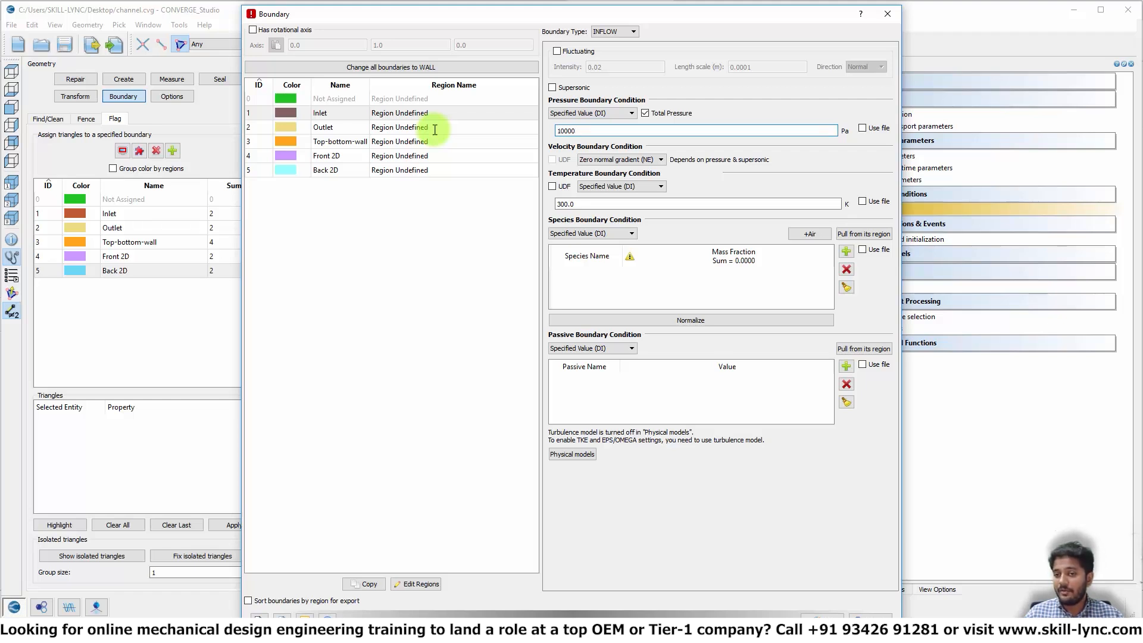
left_click(810, 236)
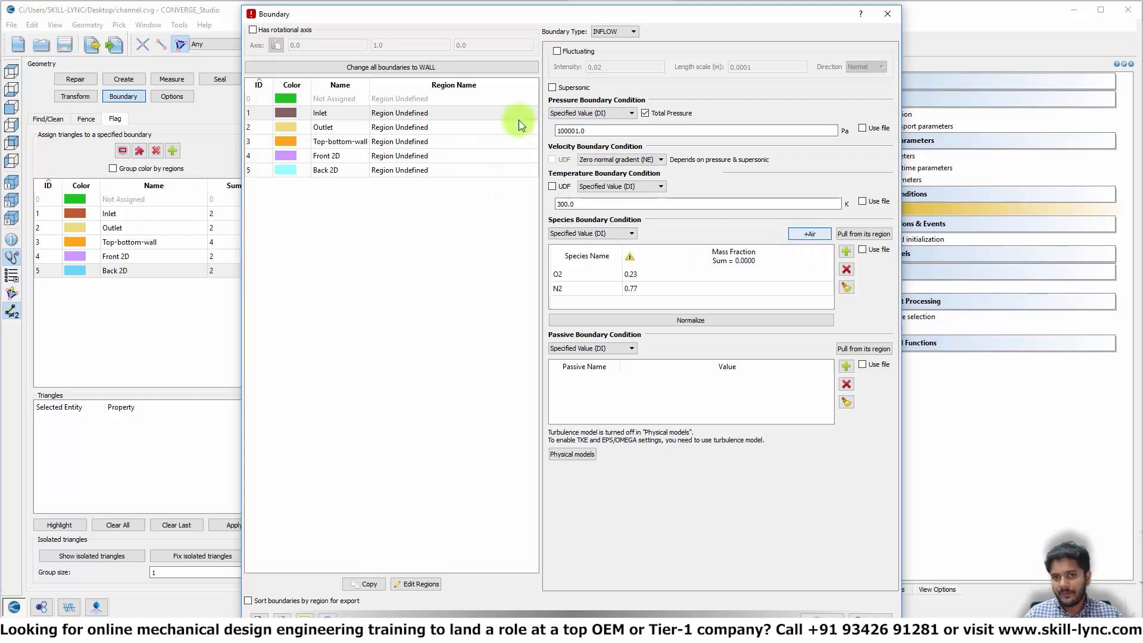
- Set the Outlet boundary type to OUTFLOW and select its pressure value for editing
left_click(316, 132)
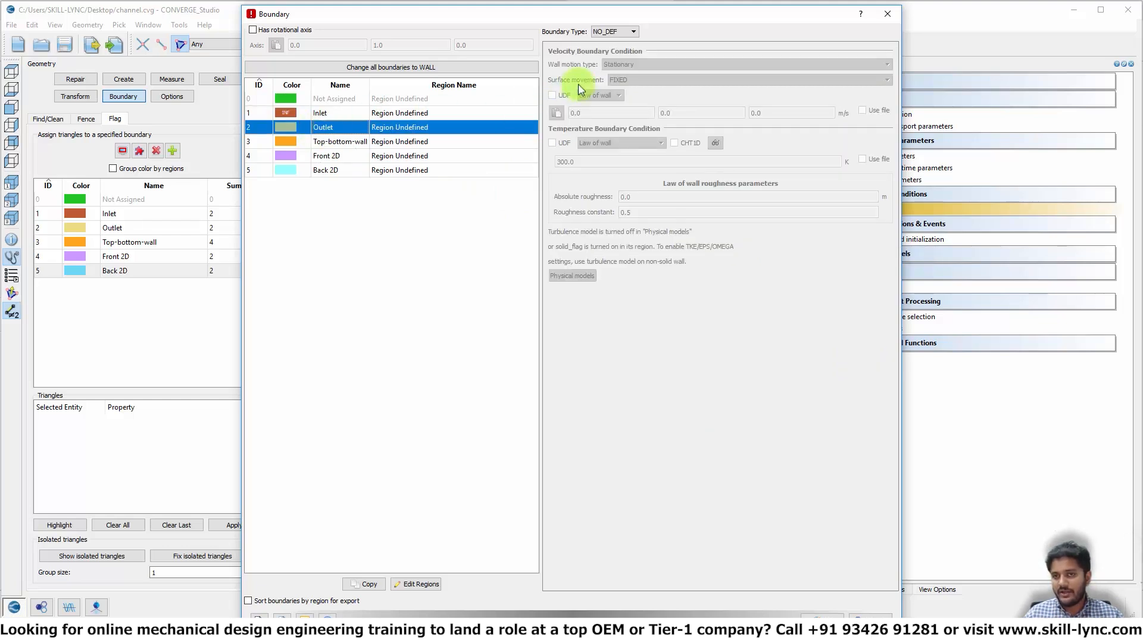
left_click(629, 32)
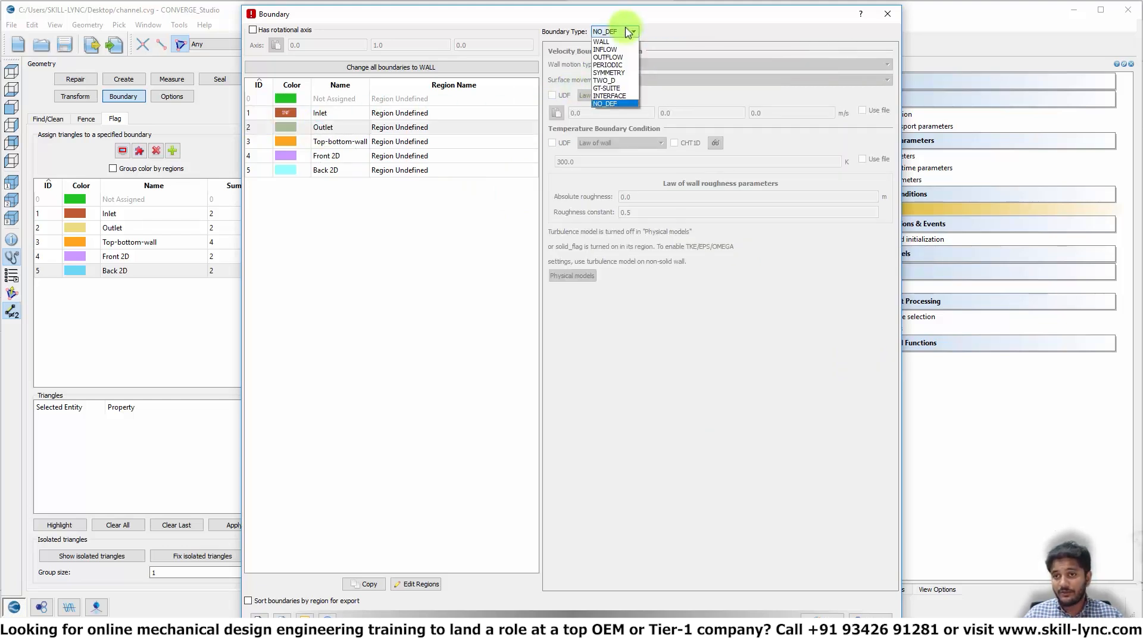
left_click(625, 58)
double_click(615, 82)
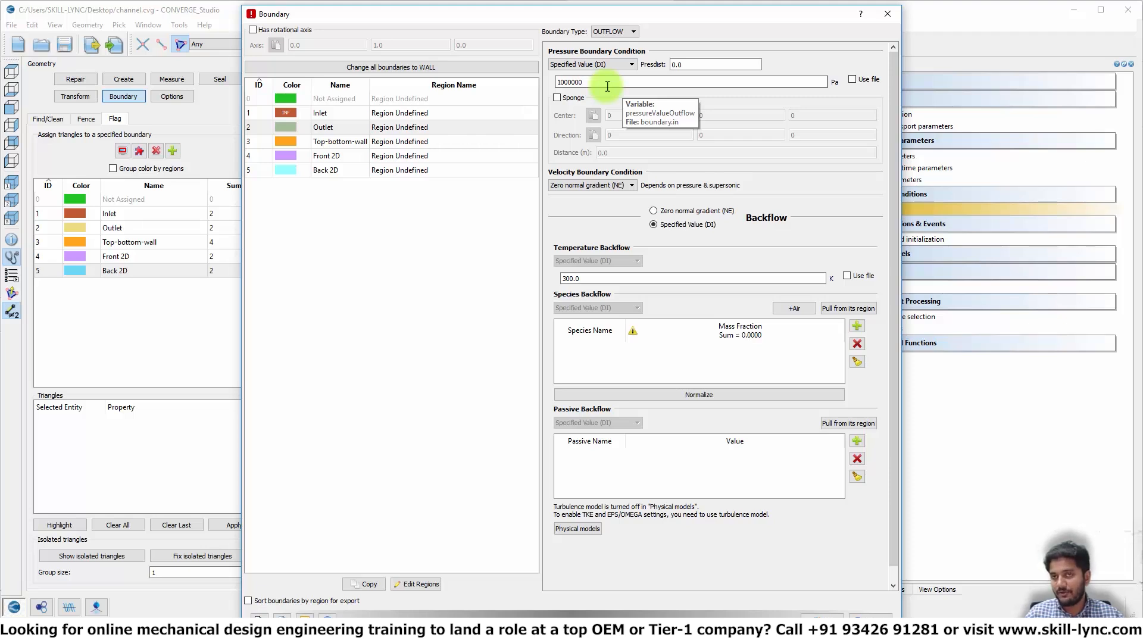
- Correct the Outlet pressure to 100000 Pa and give its backflow air species (O2 0.23, N2 0.77)
key("BackSpace")
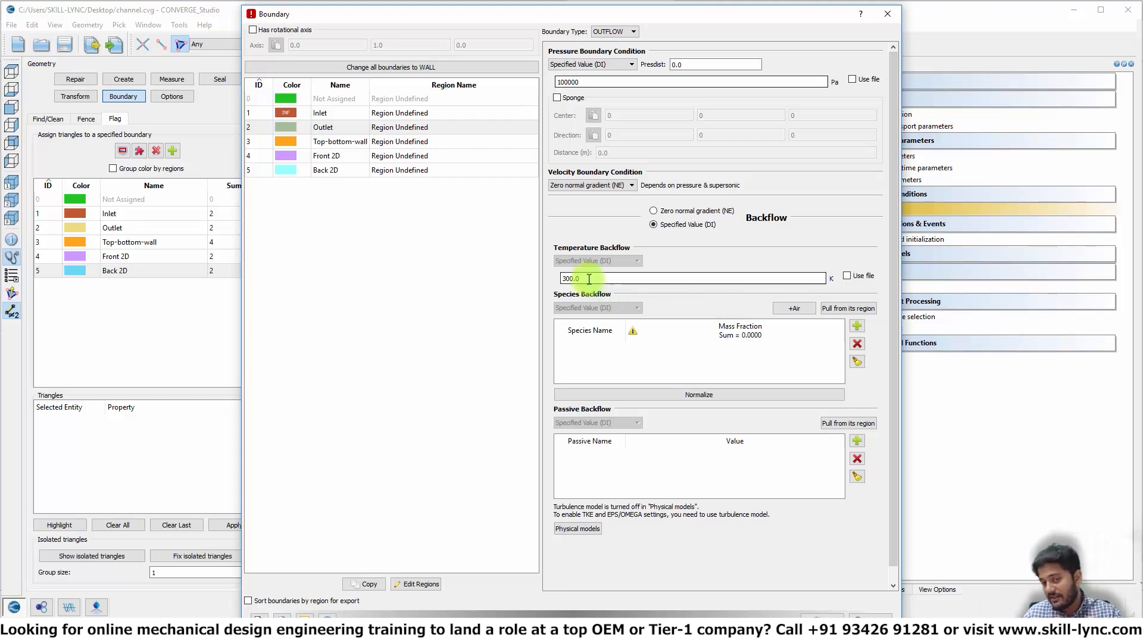
left_click(795, 309)
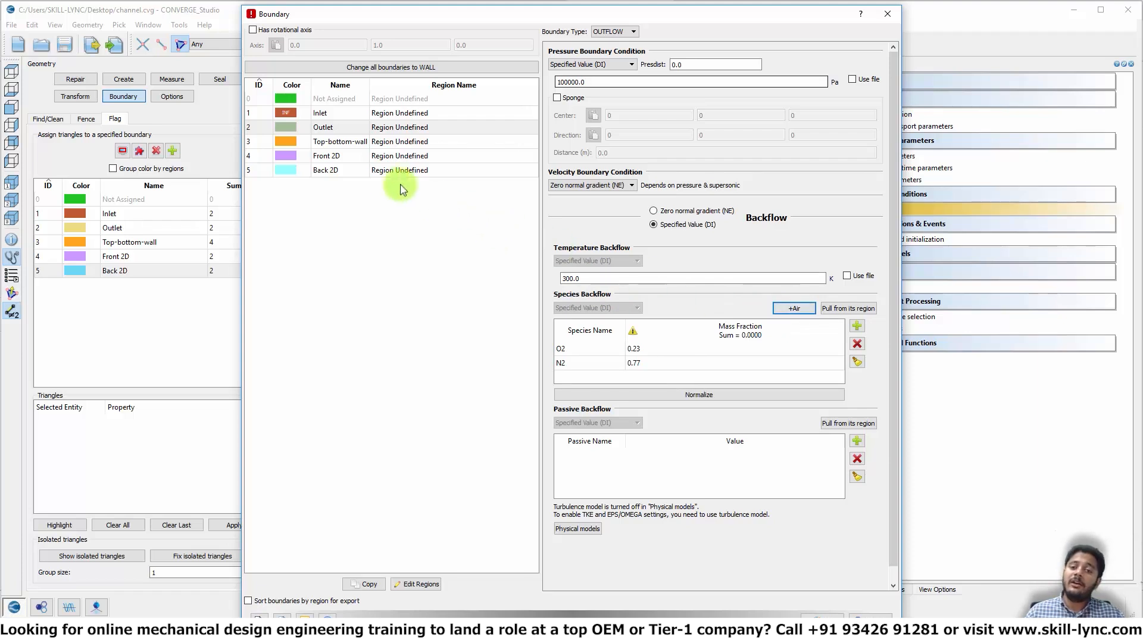
left_click(356, 143)
- Make Top-bottom-wall a WALL with no-slip velocity and a specified 300 K temperature, then close the dialog
left_click(605, 34)
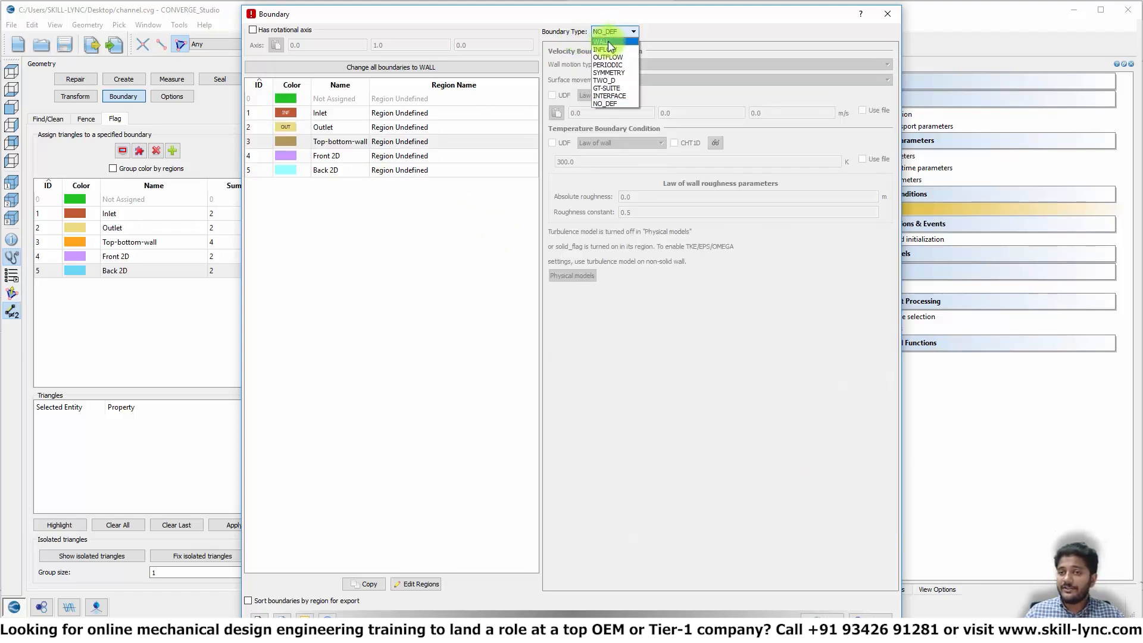
left_click(609, 42)
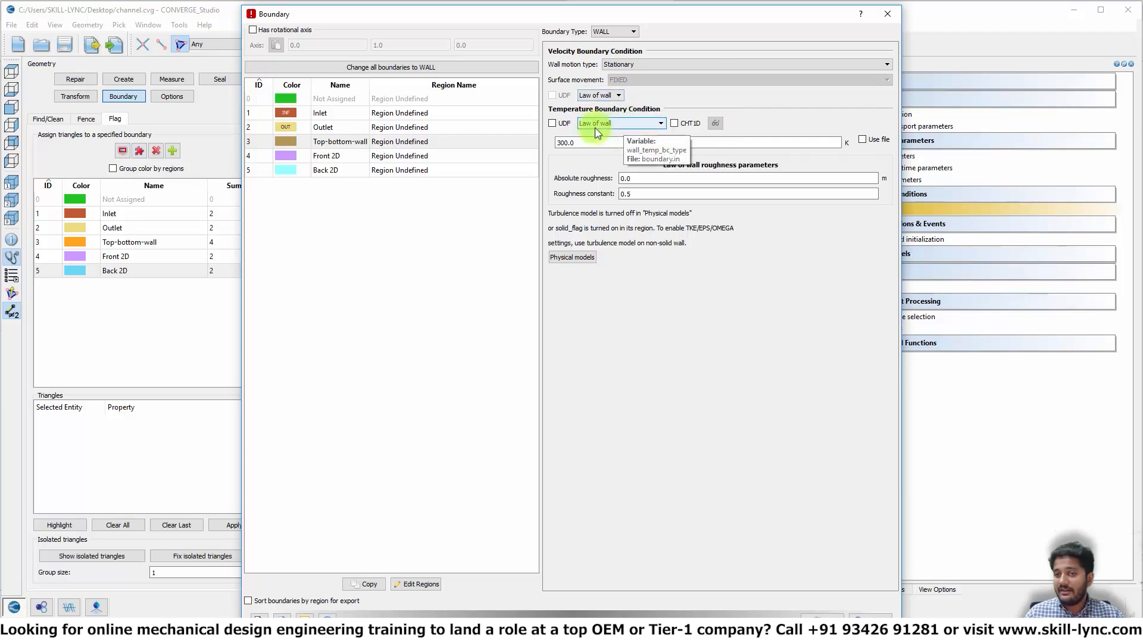
left_click(601, 97)
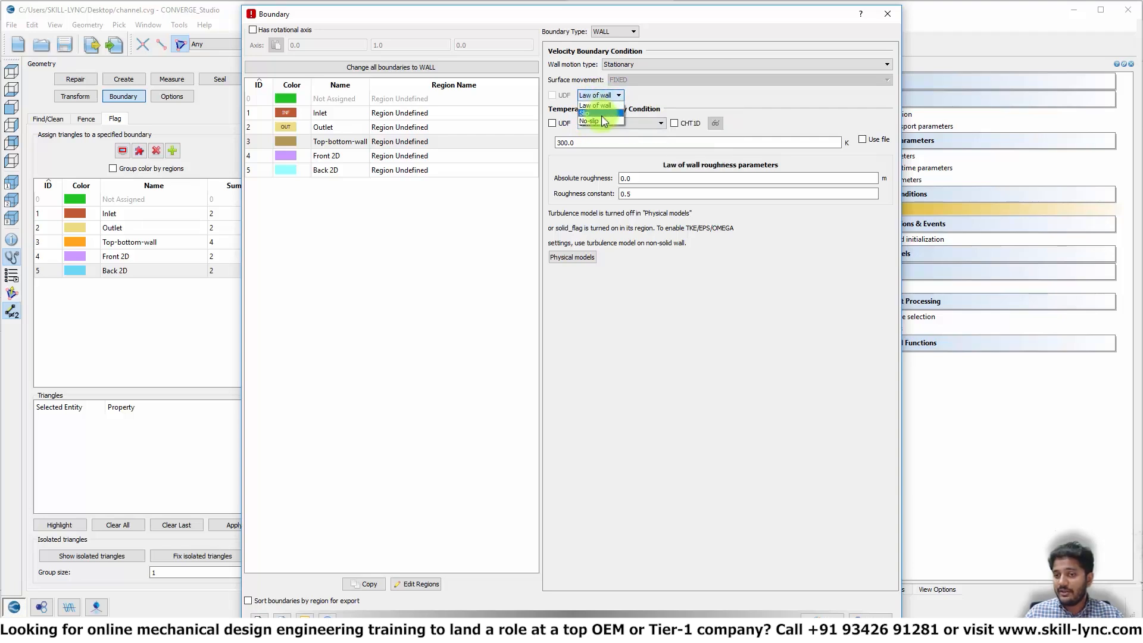
left_click(598, 121)
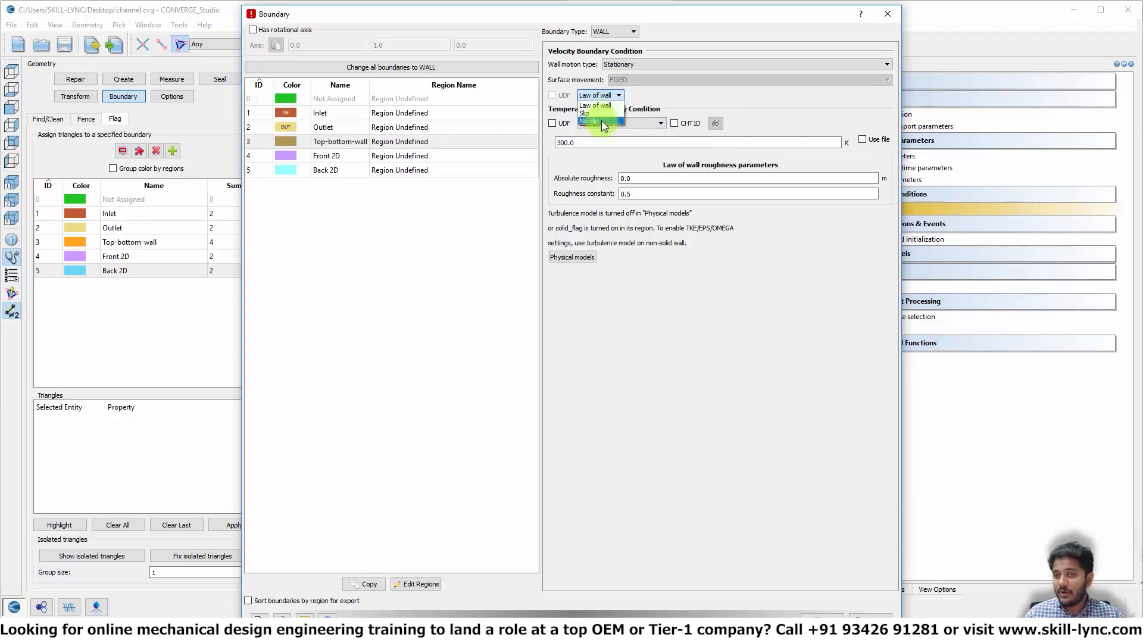
left_click(604, 124)
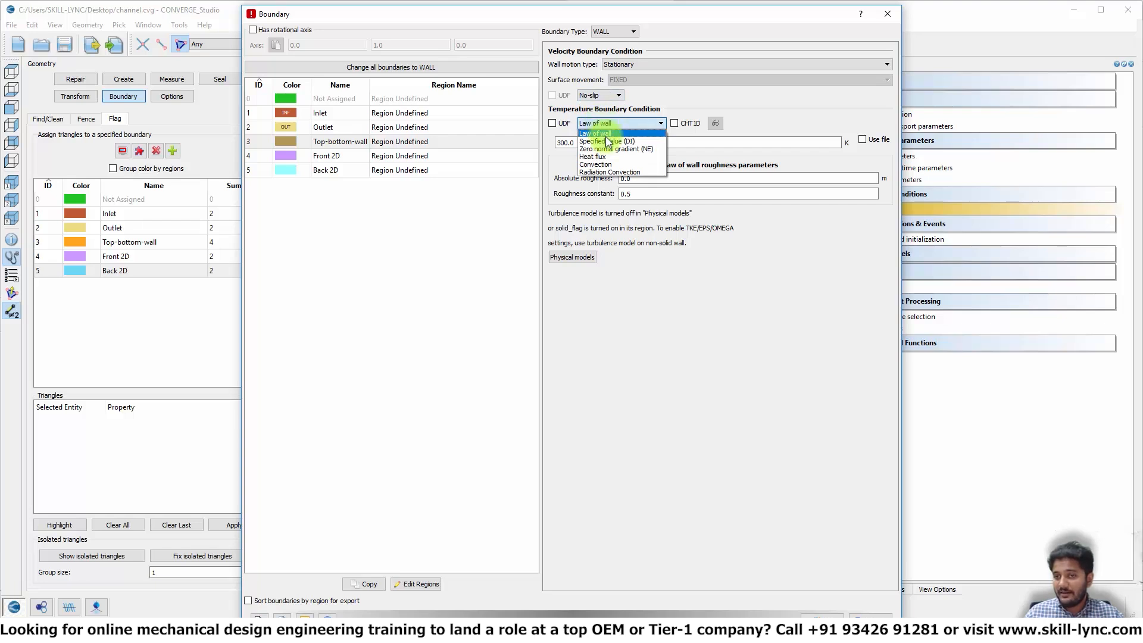
left_click(610, 142)
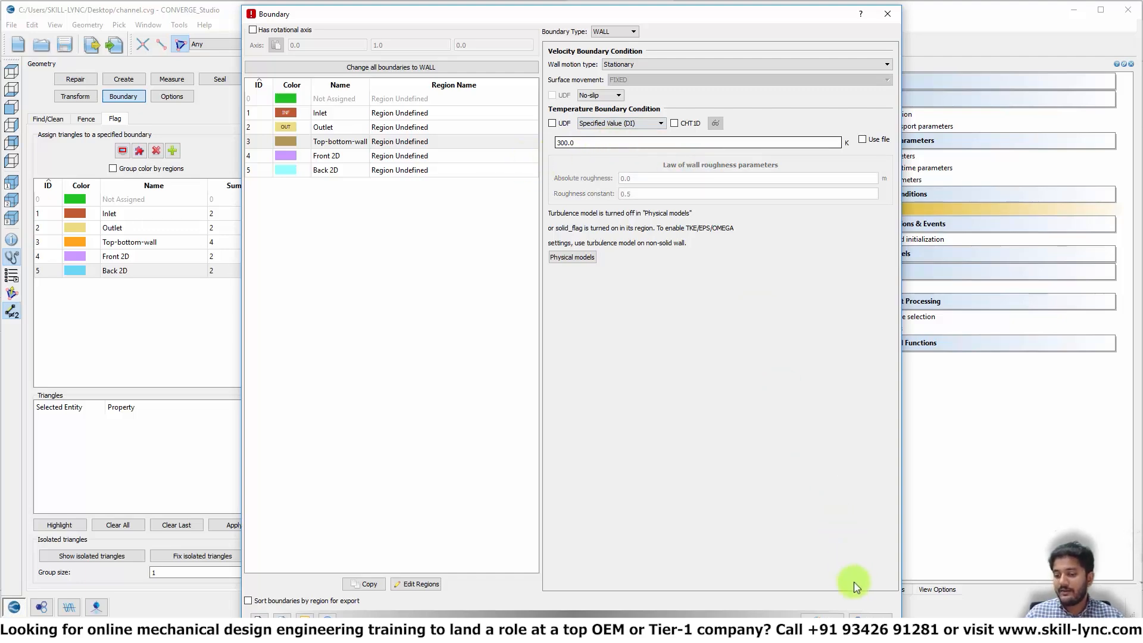
left_click(822, 614)
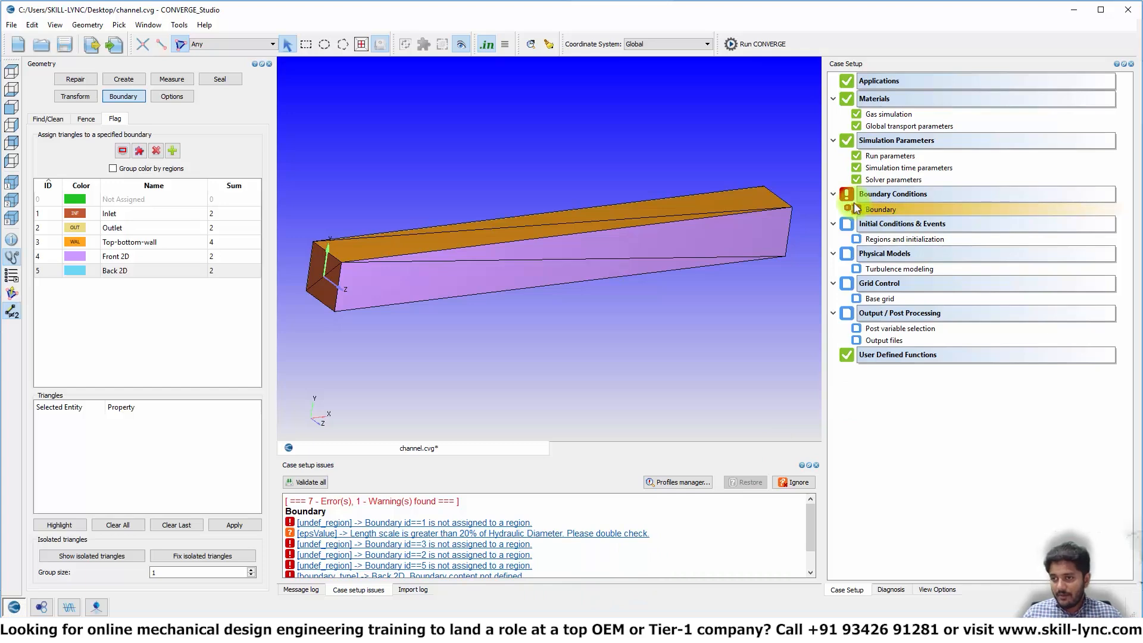
- Add Region 0 with air species edited to O2 0.77 and N2 0.23, and confirm
double_click(898, 240)
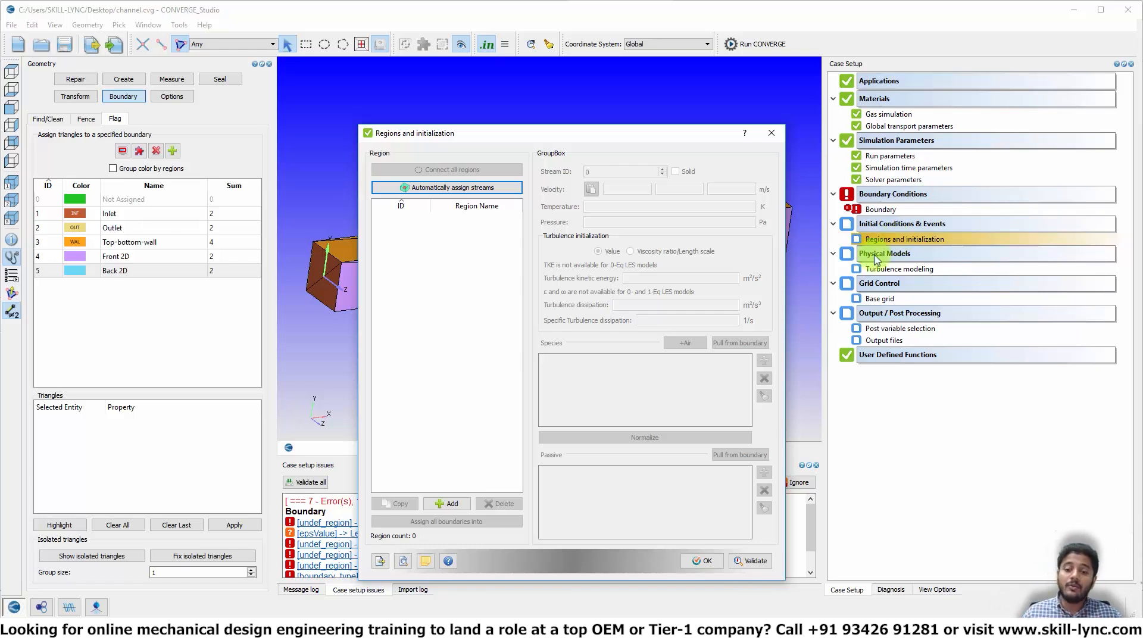
left_click(451, 504)
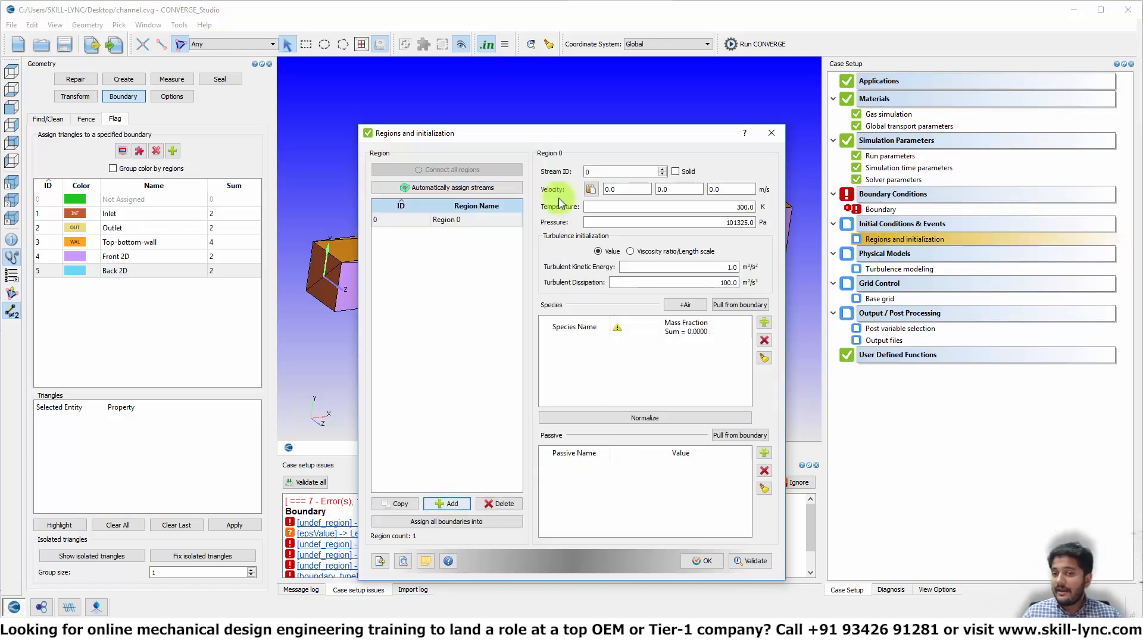
left_click(686, 306)
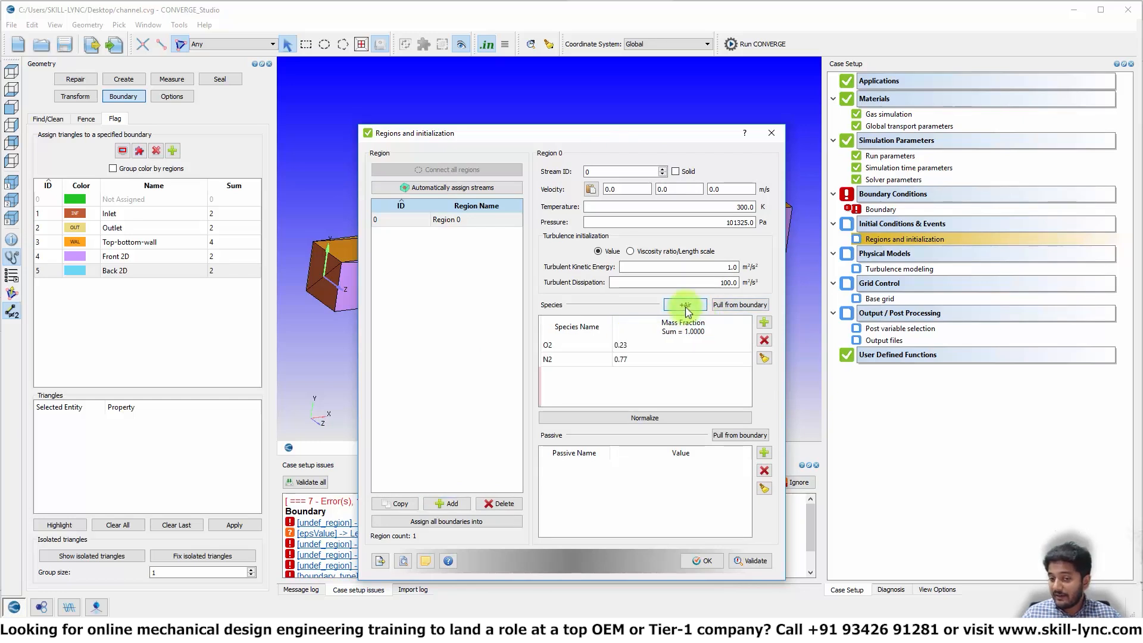
double_click(673, 344)
type("77")
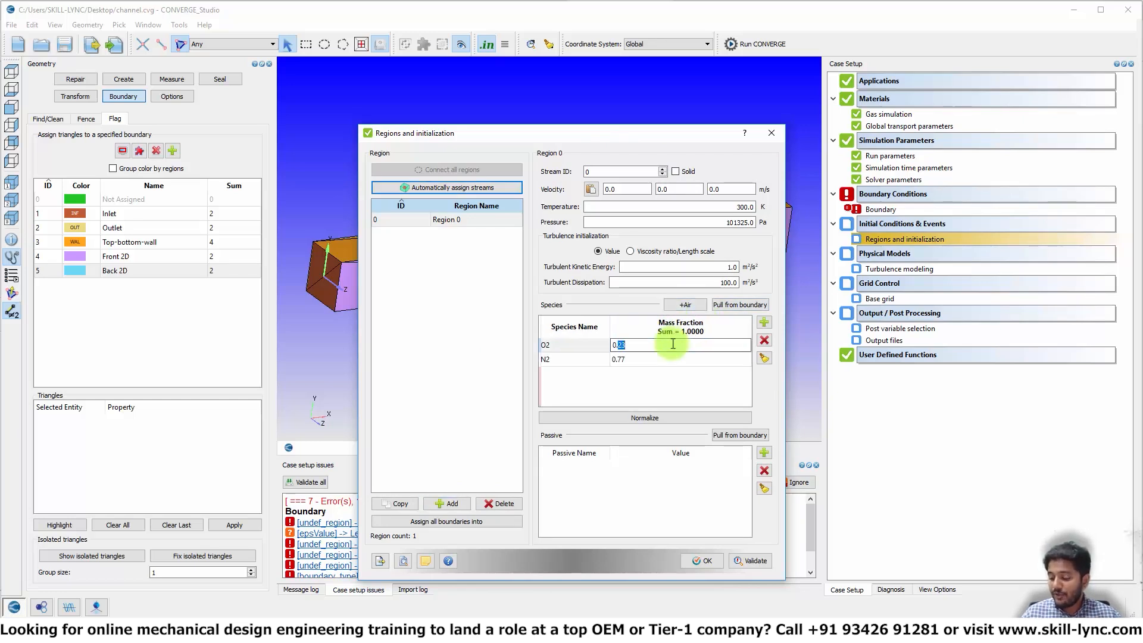
double_click(679, 359)
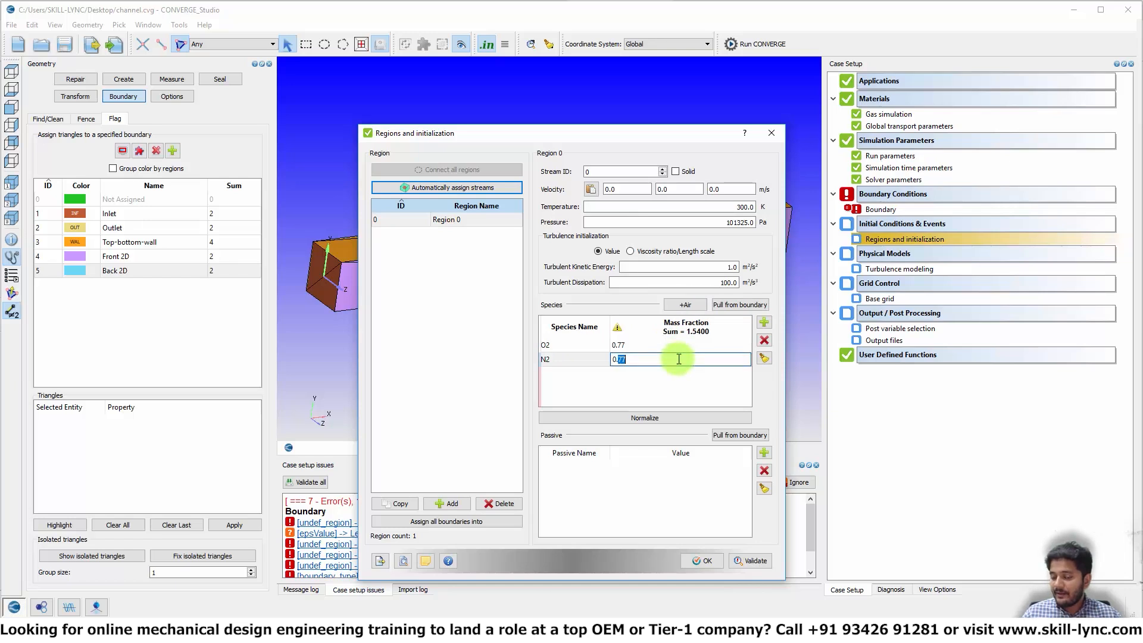
type("23")
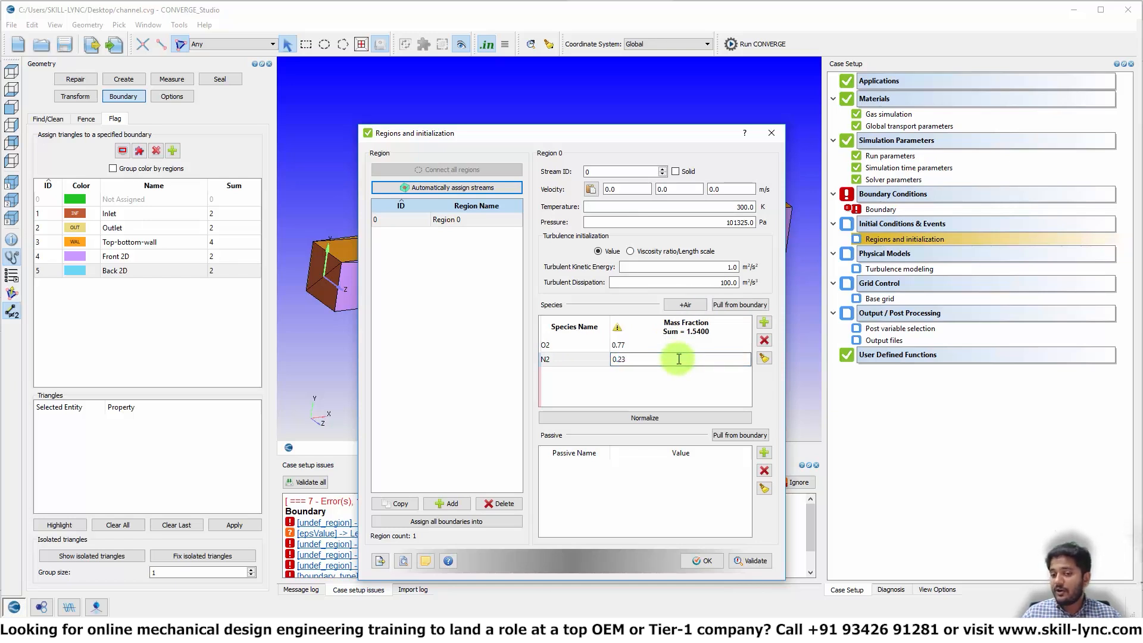
key("Return")
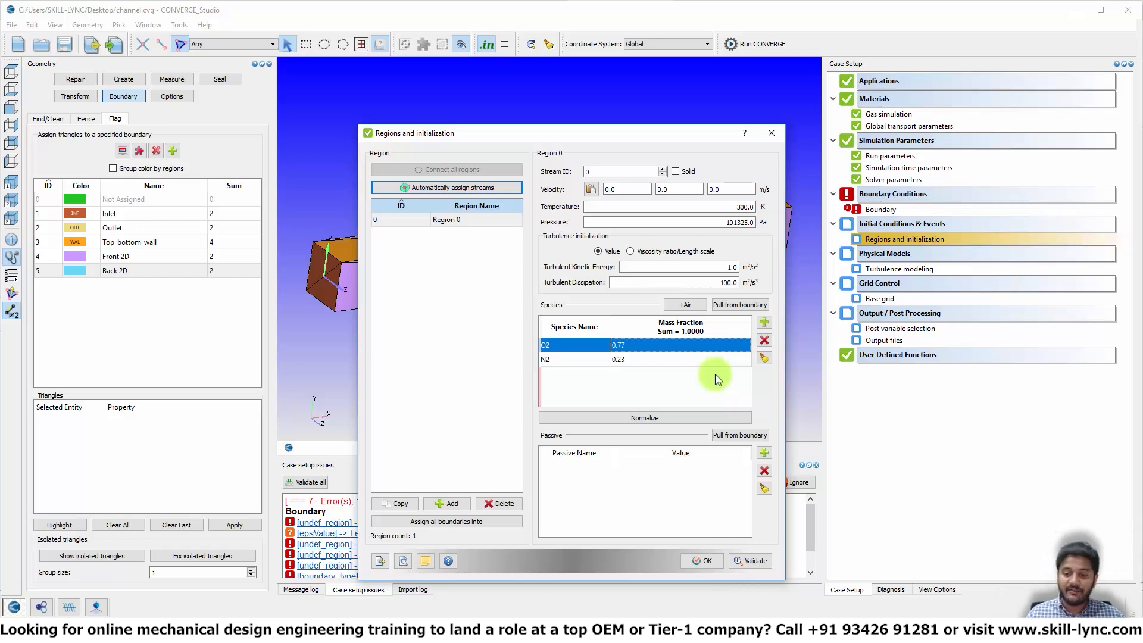
left_click(698, 560)
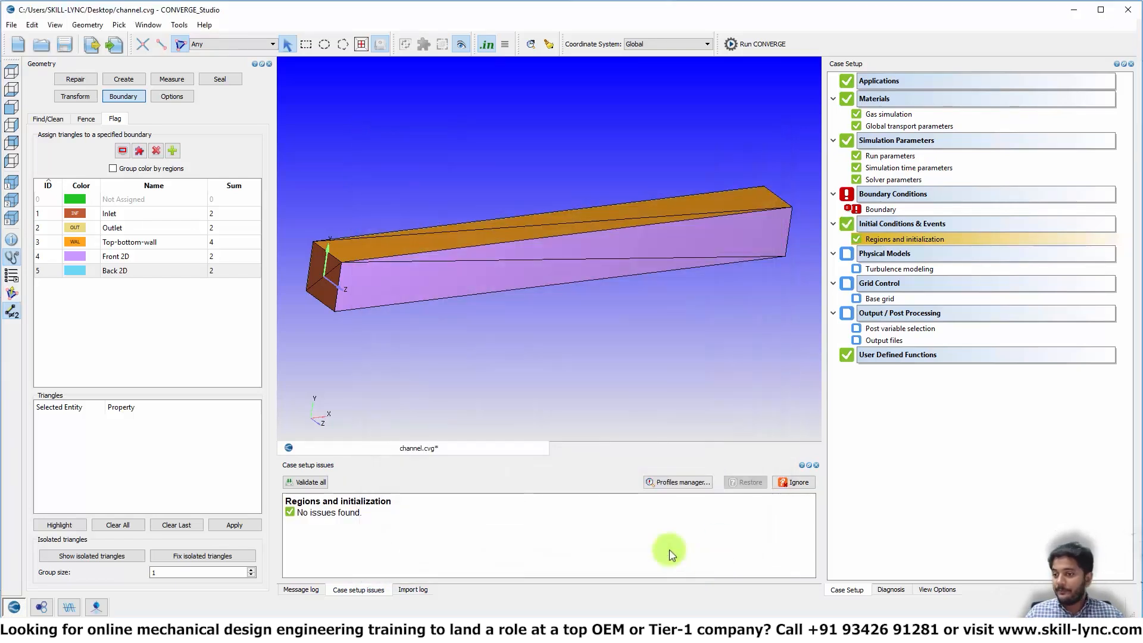
- Turn off turbulence modeling in Physical Models again and save the case
double_click(880, 256)
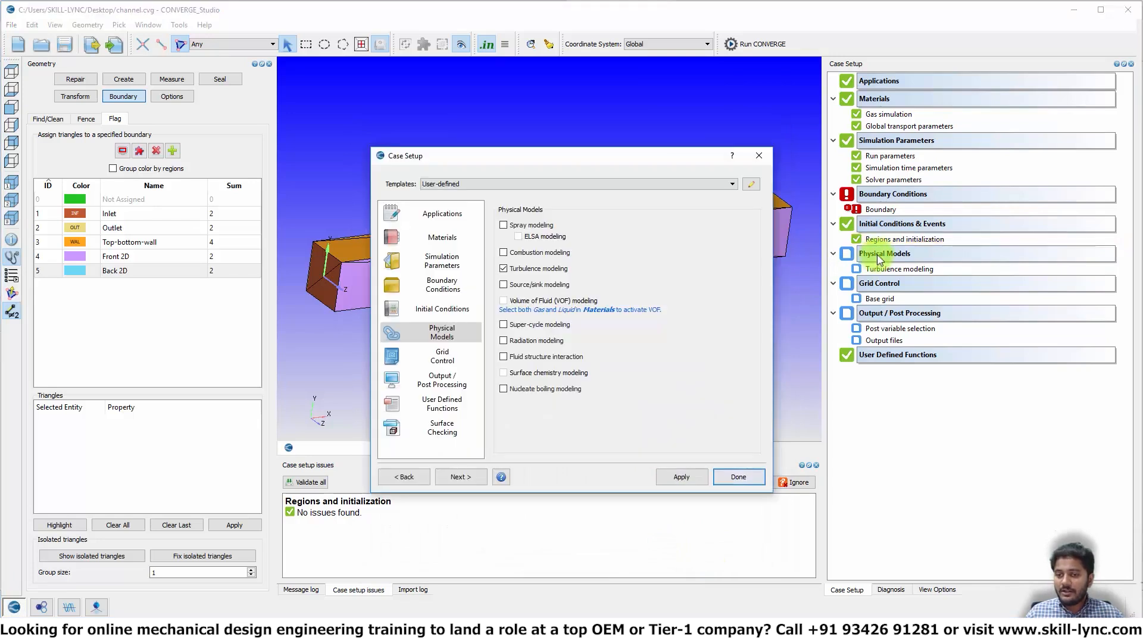
left_click(504, 269)
left_click(680, 477)
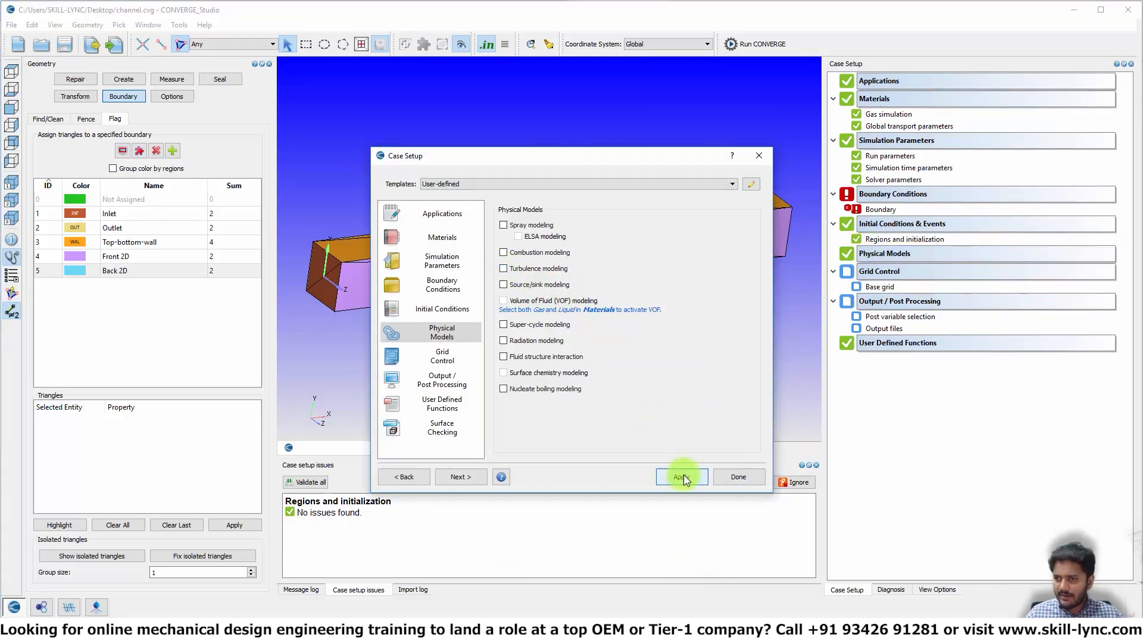
left_click(731, 478)
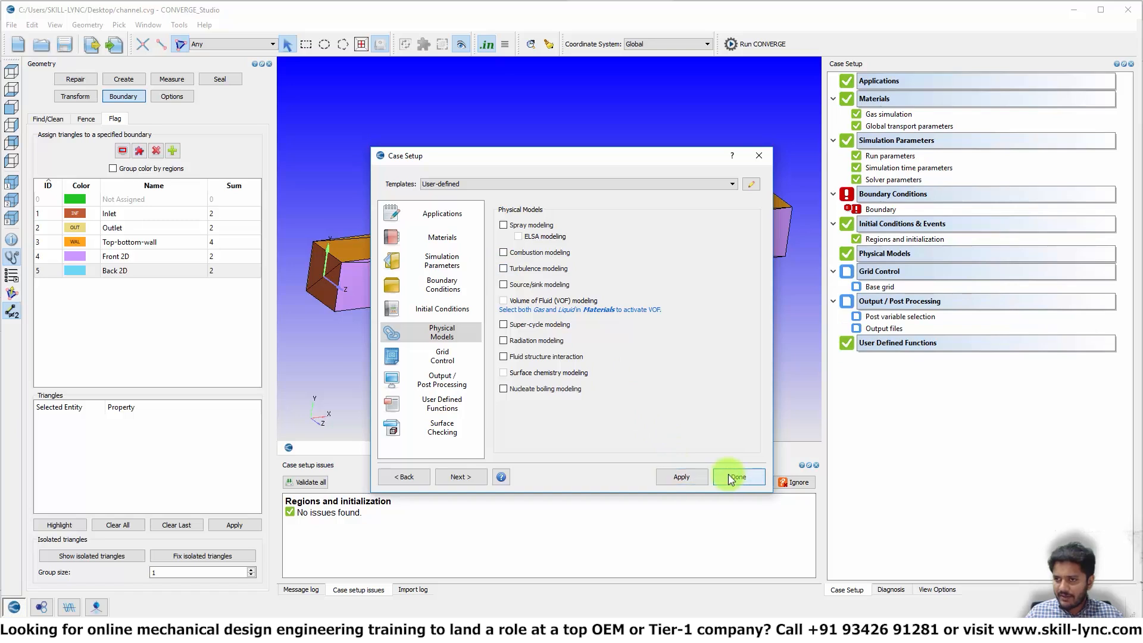
key("ctrl+s")
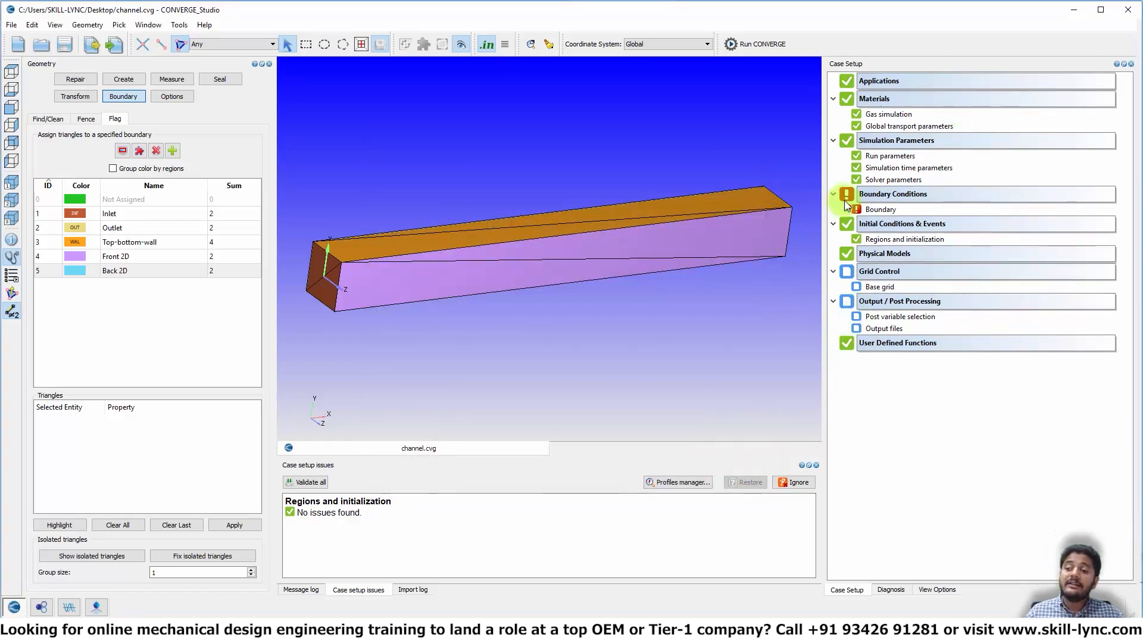
- Validate the boundary setup and open the Boundary dialog from the Inlet's unassigned-region error
right_click(872, 209)
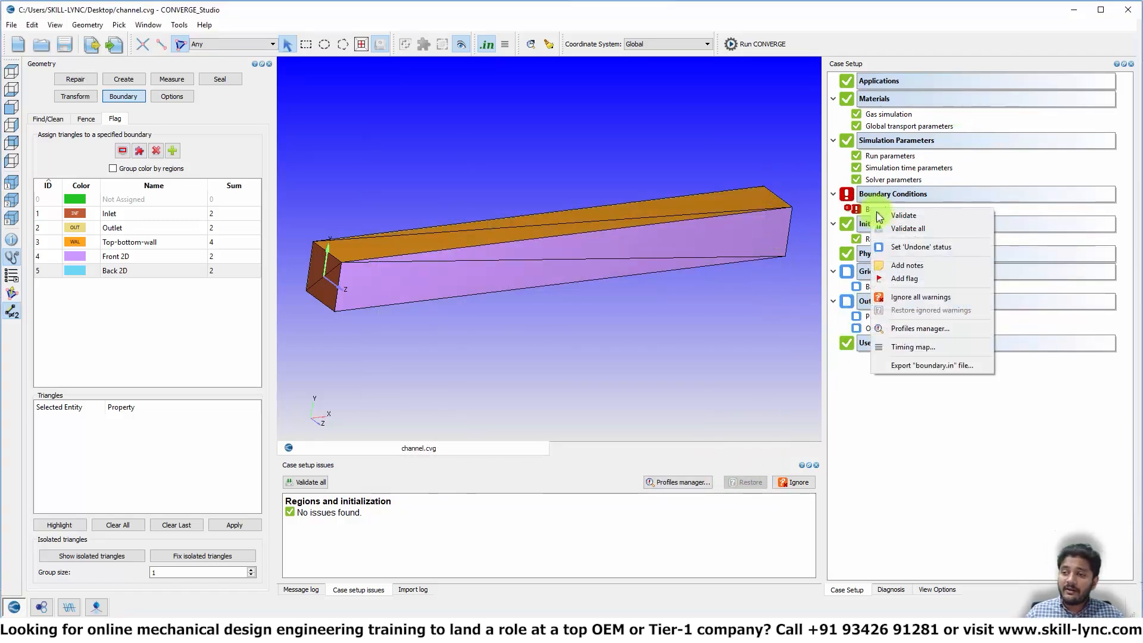
left_click(877, 216)
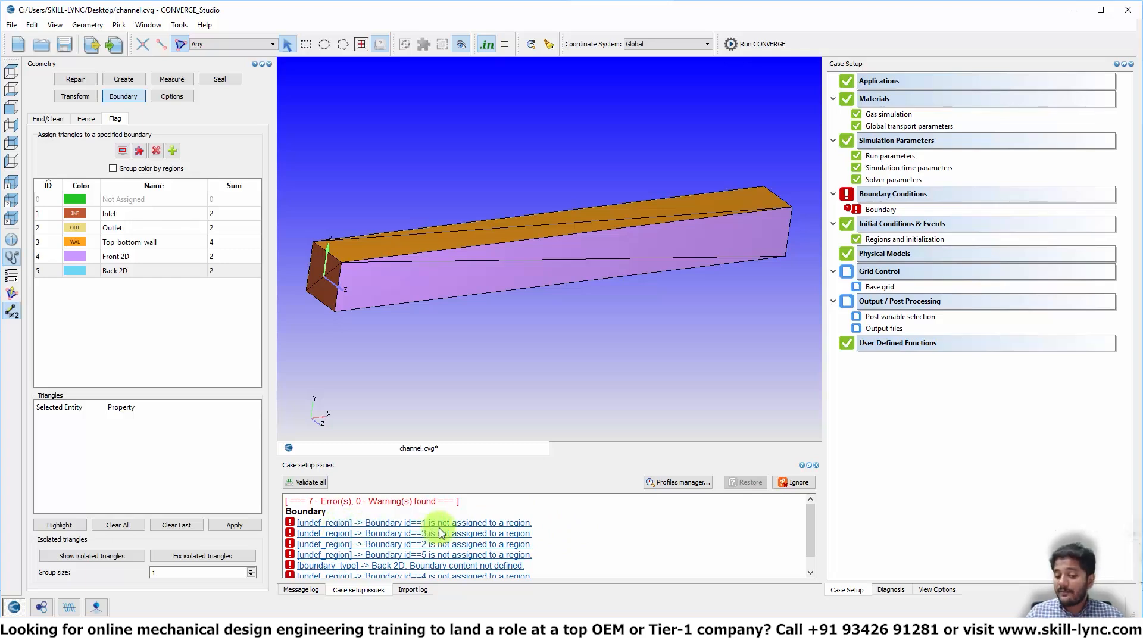
left_click(480, 528)
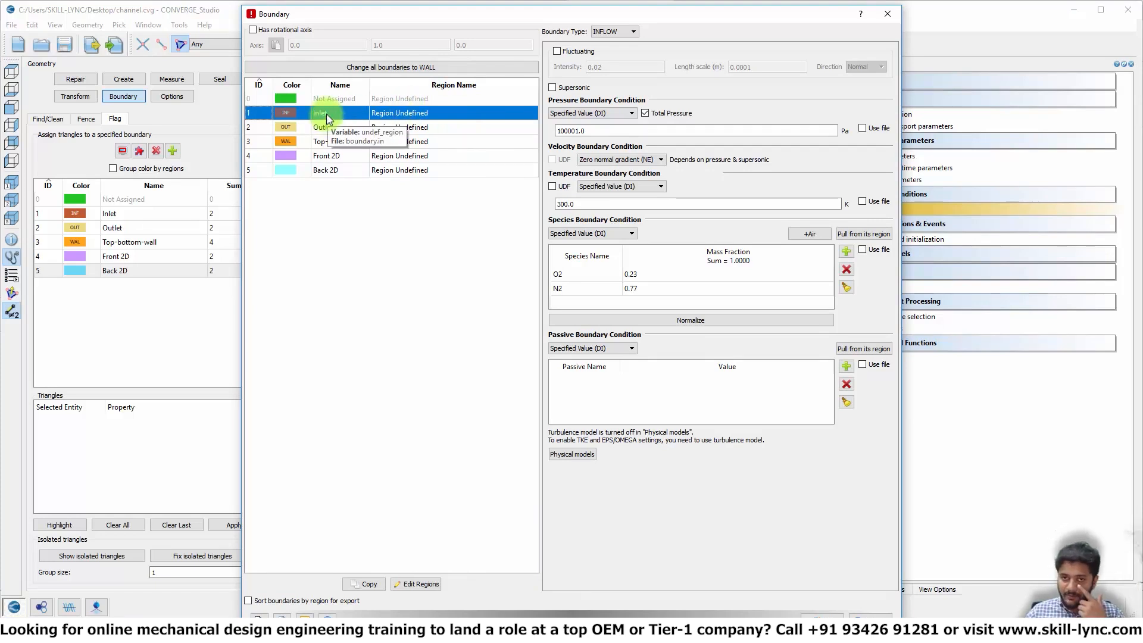
- Leave the Inlet region unassigned, close the Boundary dialog, and open Regions and initialization
double_click(418, 113)
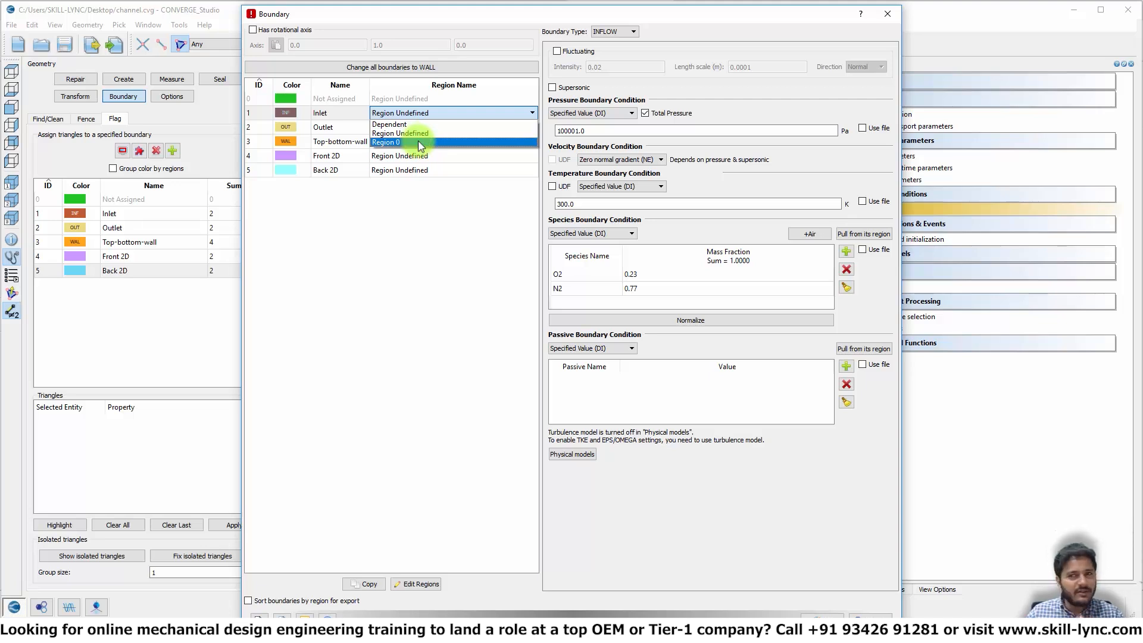
left_click(417, 246)
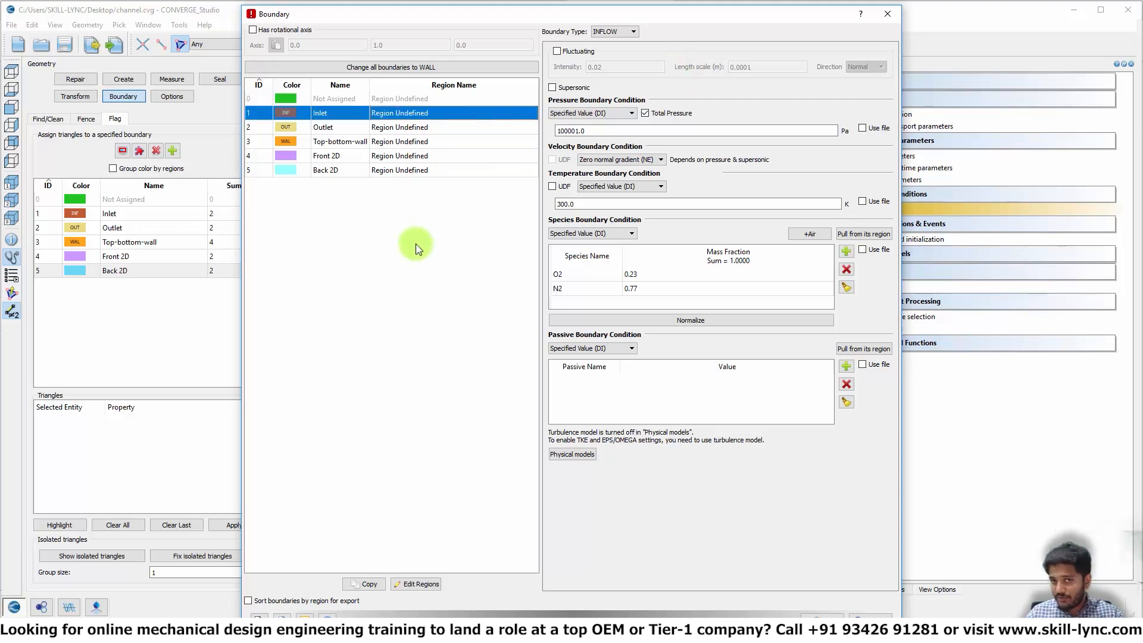
left_click(887, 13)
left_click(898, 240)
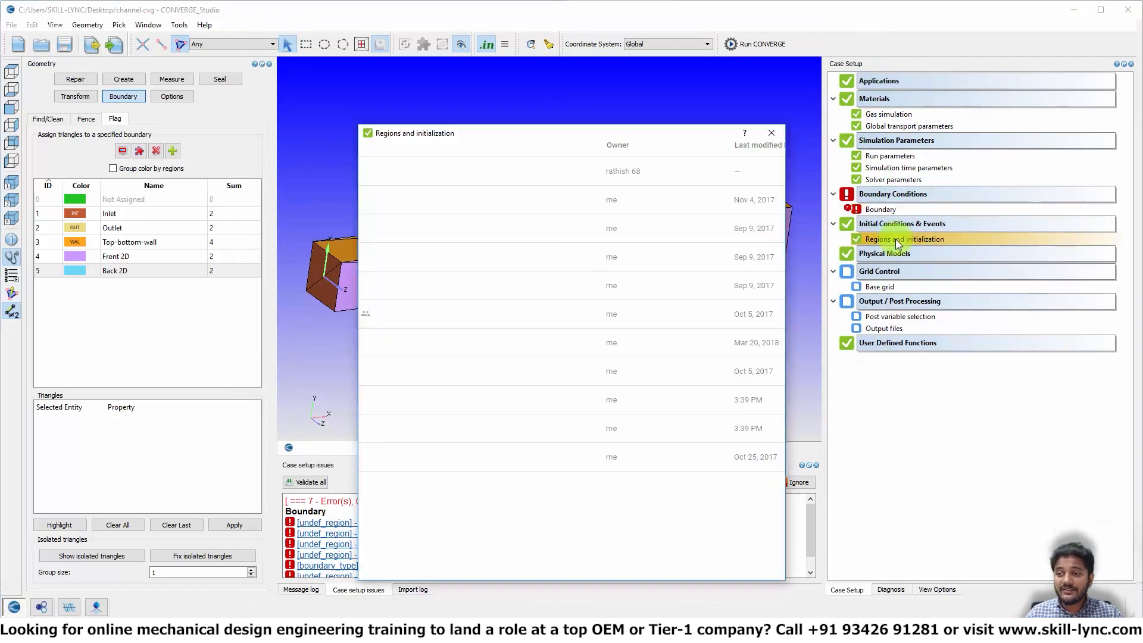
- Rename Region 0 to 'Volumetric region user defined' and reopen the boundary settings
left_click(447, 222)
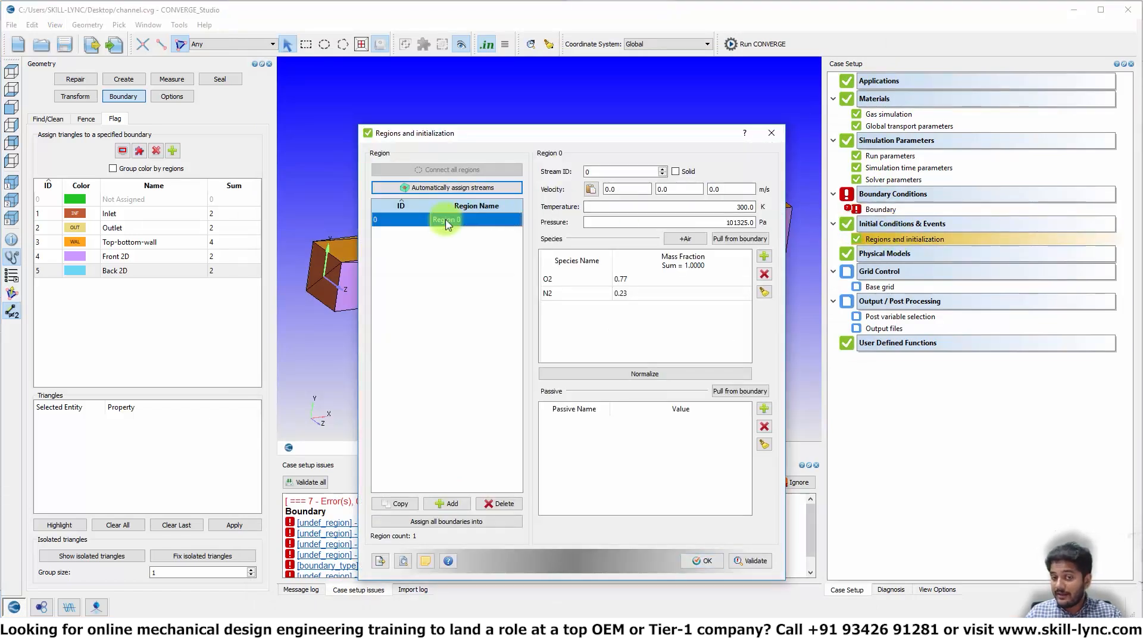
double_click(448, 221)
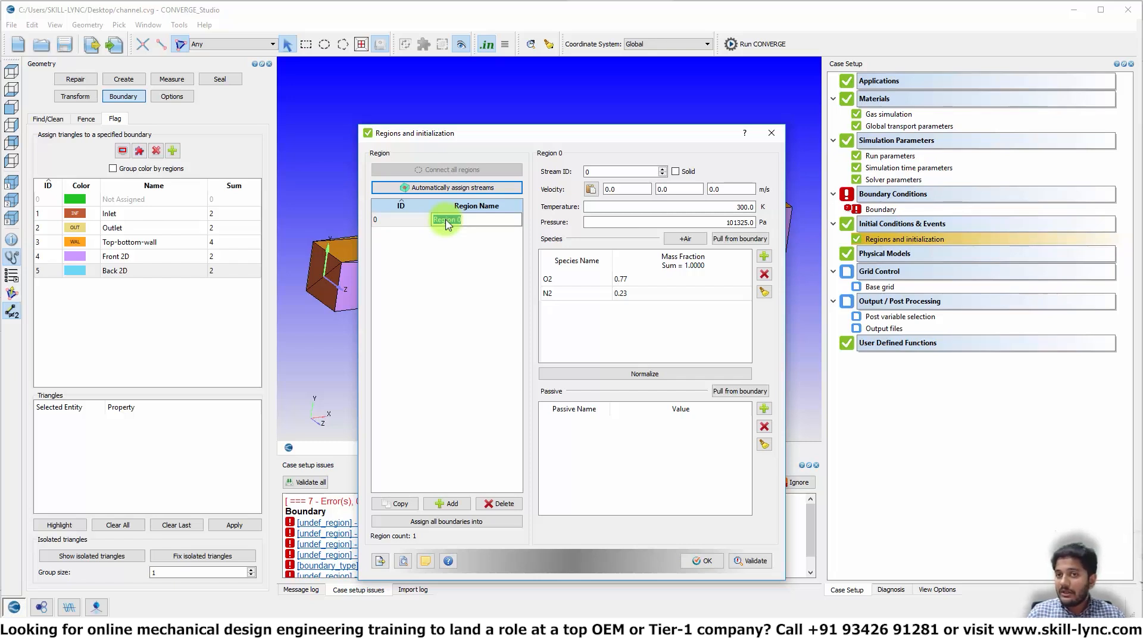
type("Volumetr")
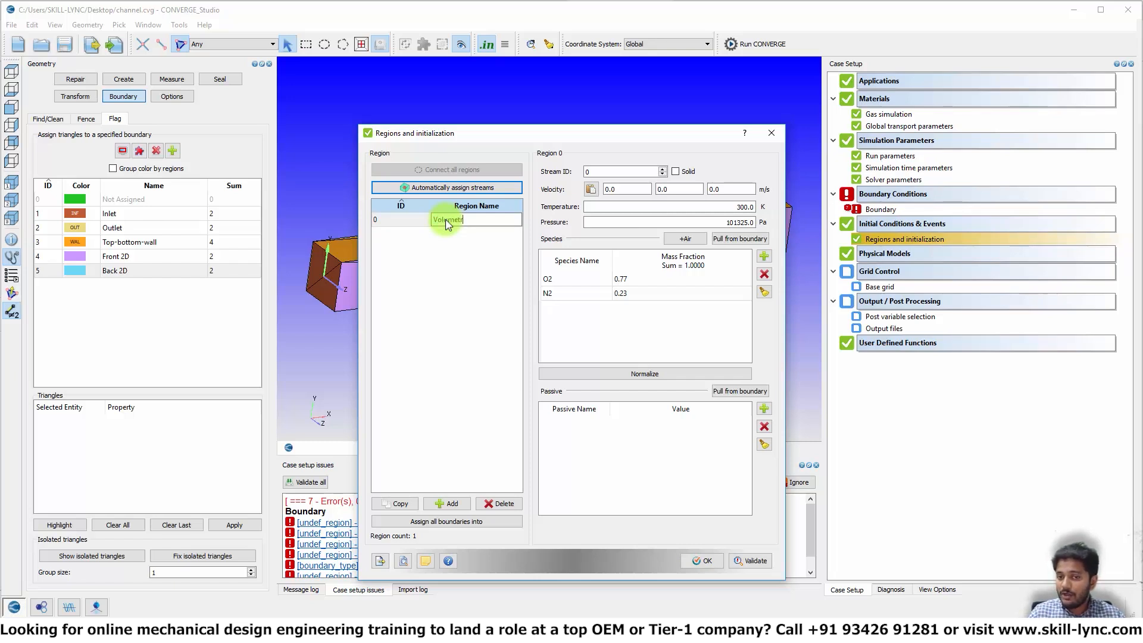
type("ic region")
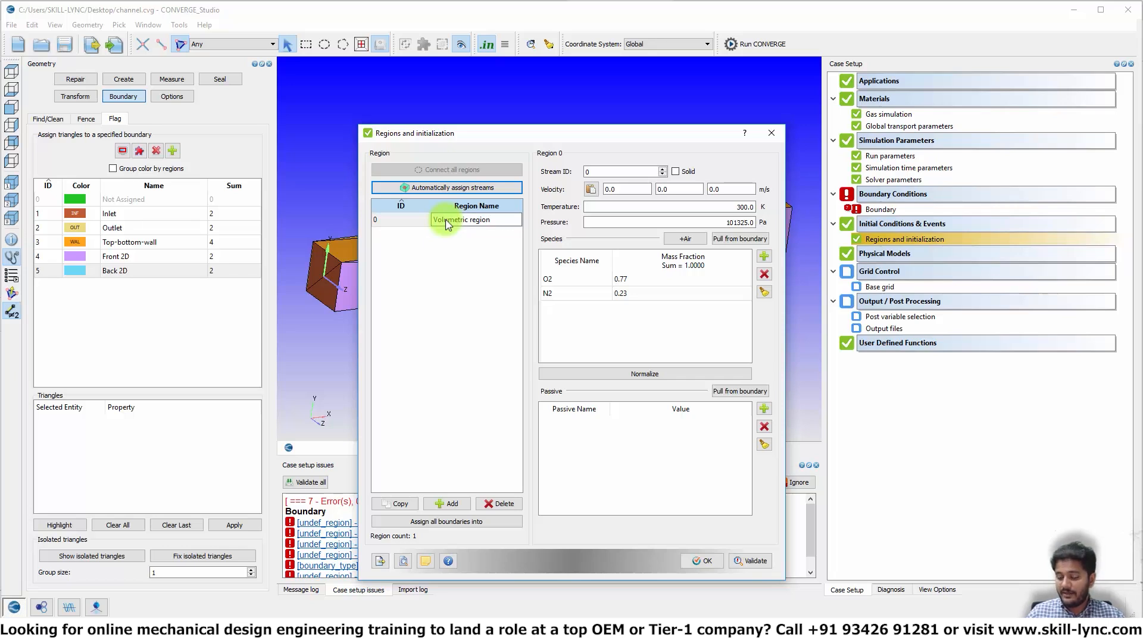
type(" user")
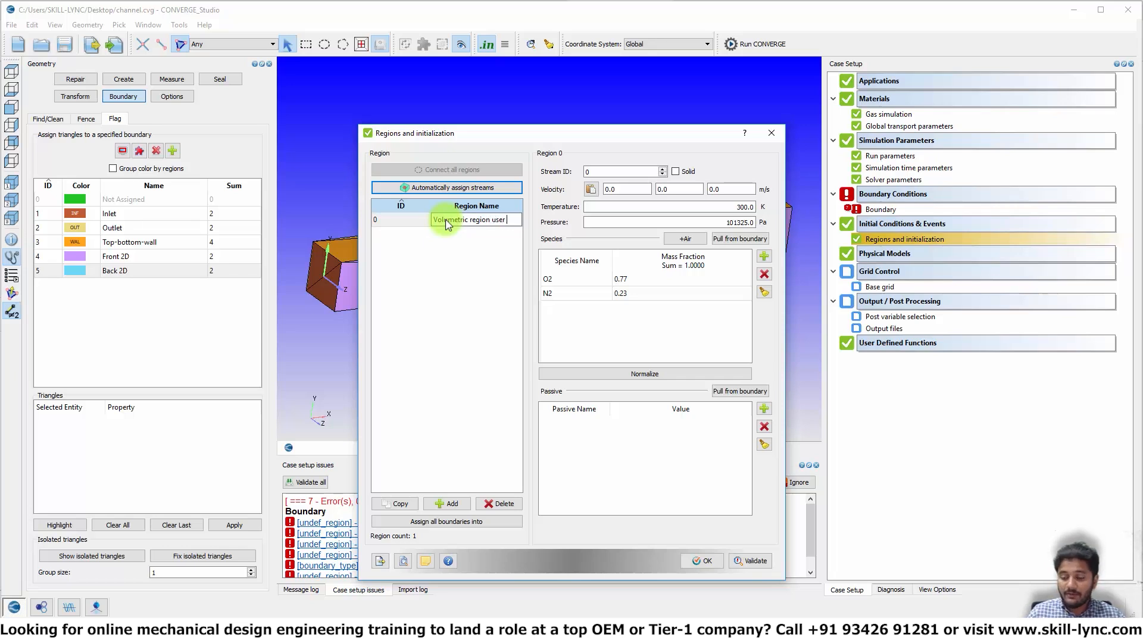
type(" defined")
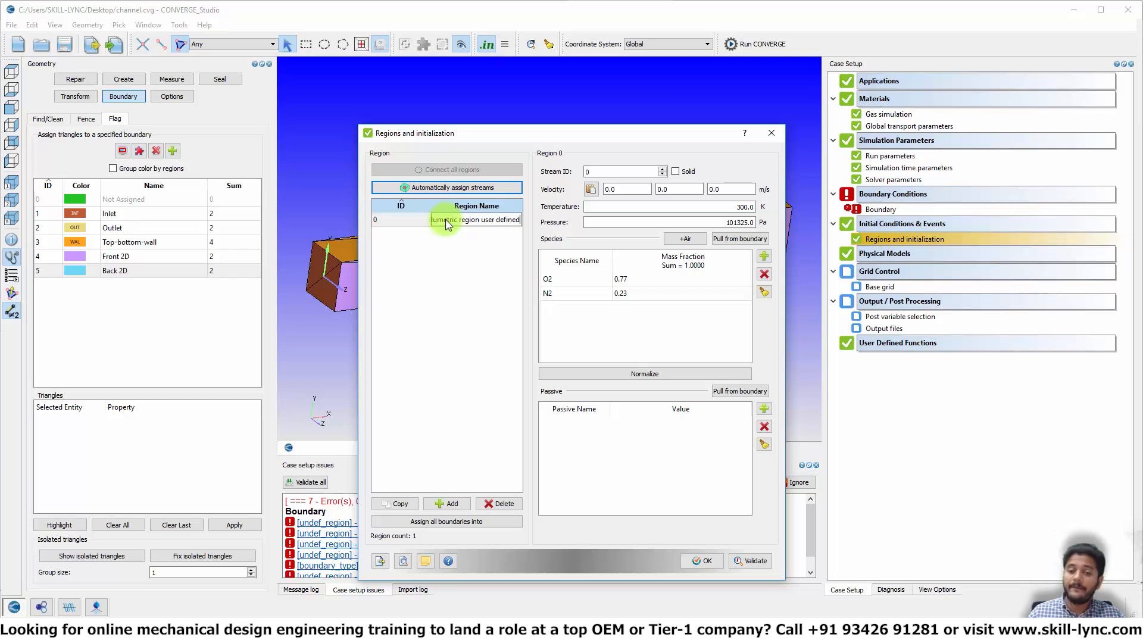
left_click(447, 256)
left_click(702, 561)
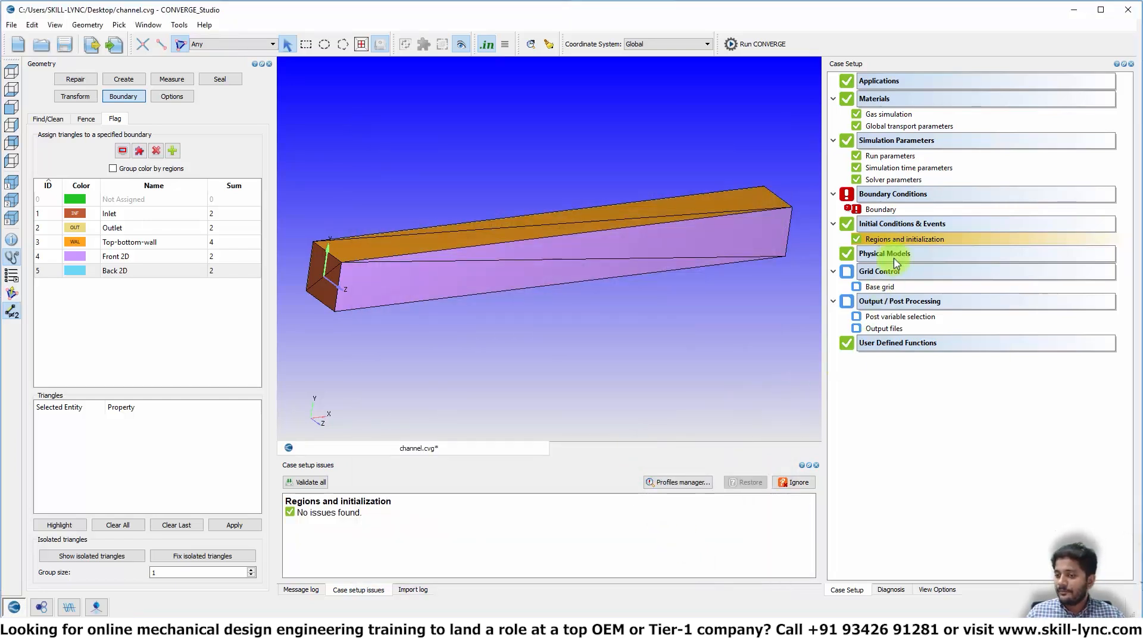
double_click(881, 210)
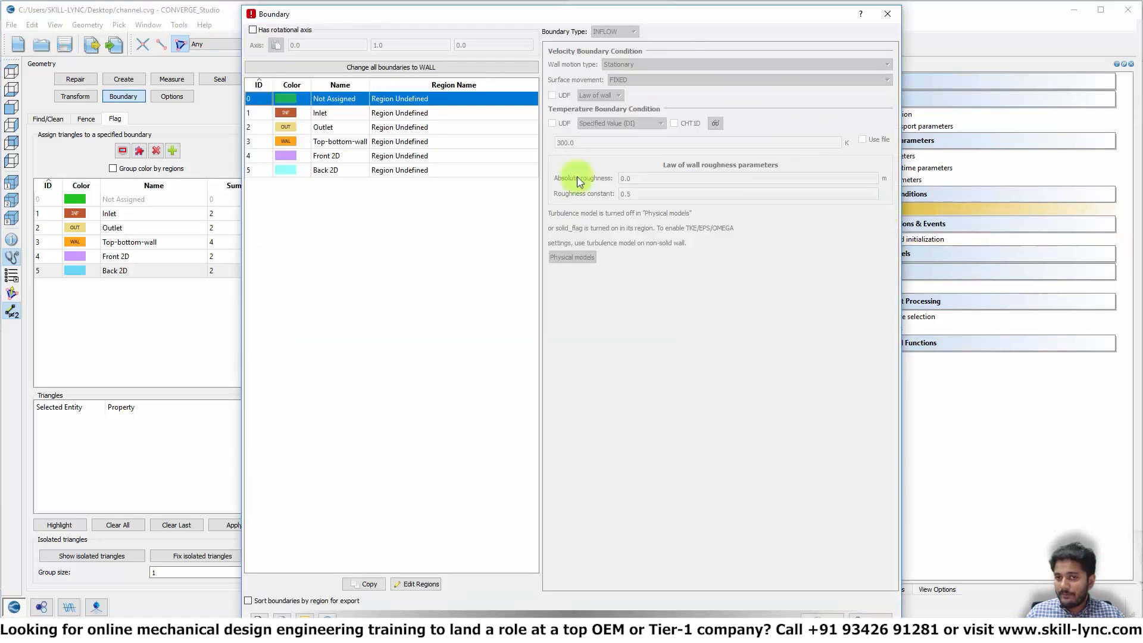
- Assign Inlet, Outlet and Top-bottom-wall to the 'Volumetric region user defined' region
left_click(386, 113)
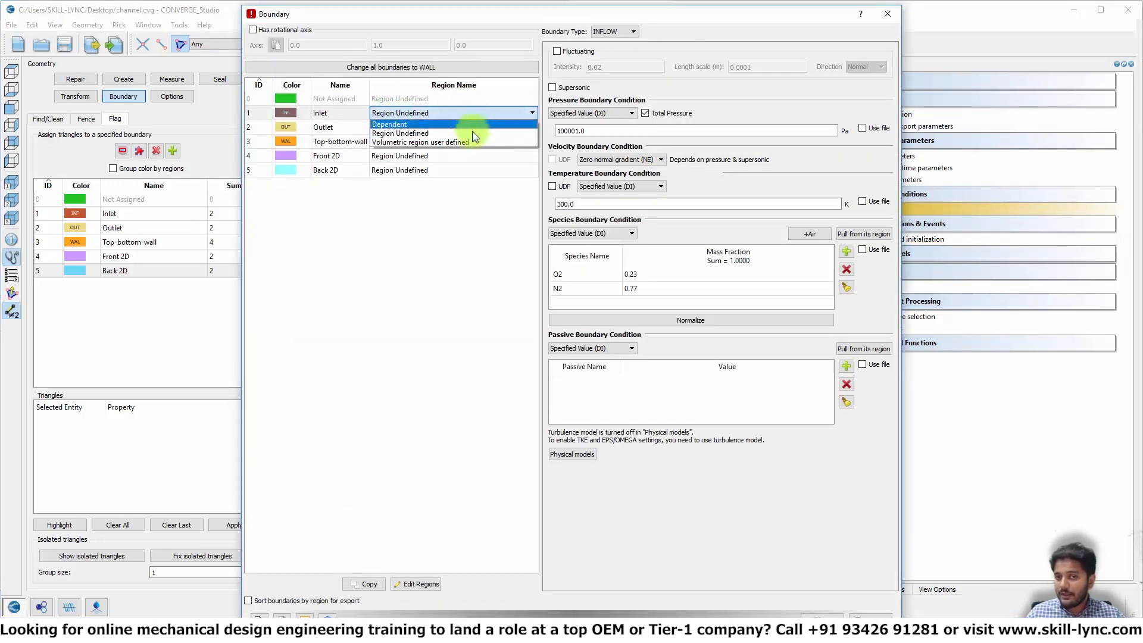
left_click(472, 143)
left_click(470, 127)
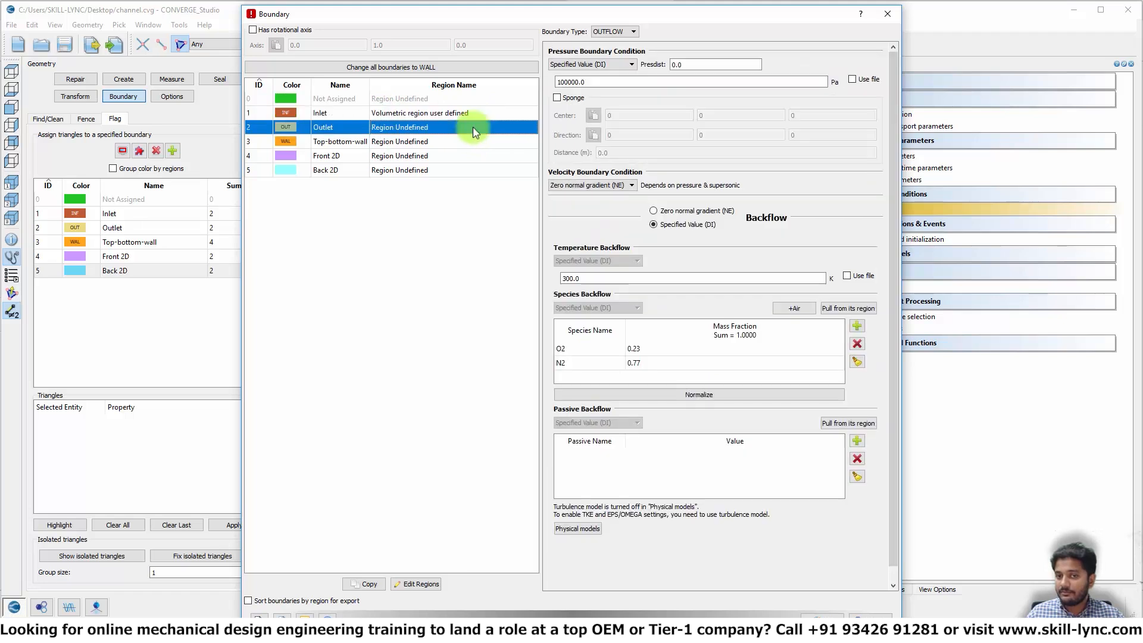
left_click(471, 128)
left_click(471, 128)
left_click(477, 156)
left_click(472, 141)
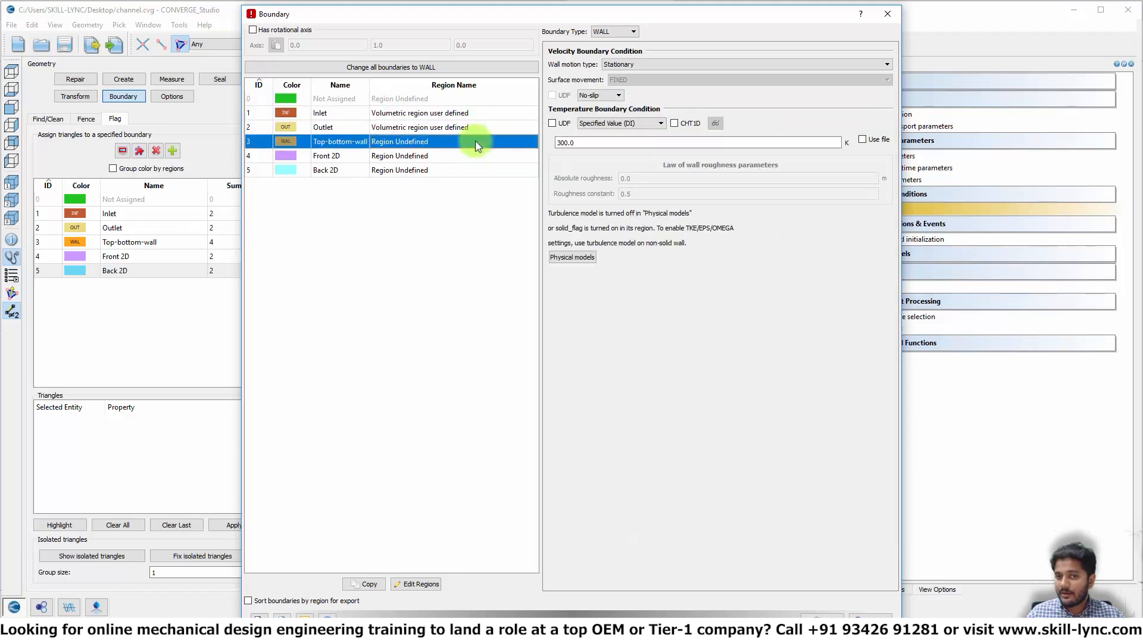
left_click(472, 141)
left_click(473, 141)
left_click(479, 171)
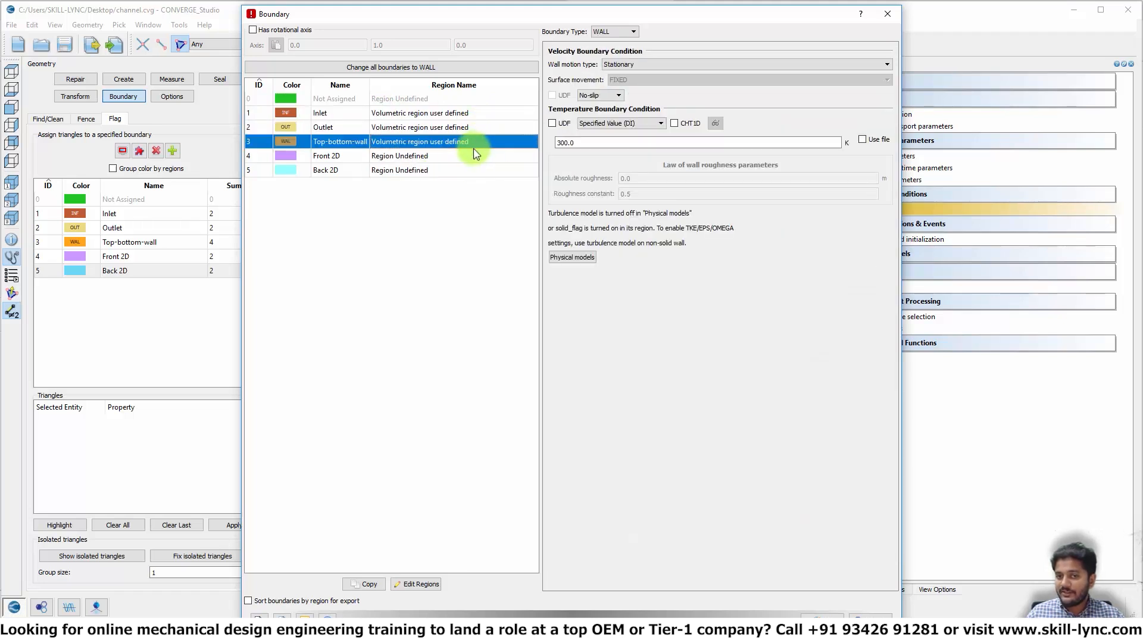
- Assign Front 2D and Back 2D to the same region and apply the boundary settings
left_click(475, 154)
left_click(474, 155)
left_click(475, 156)
left_click(472, 182)
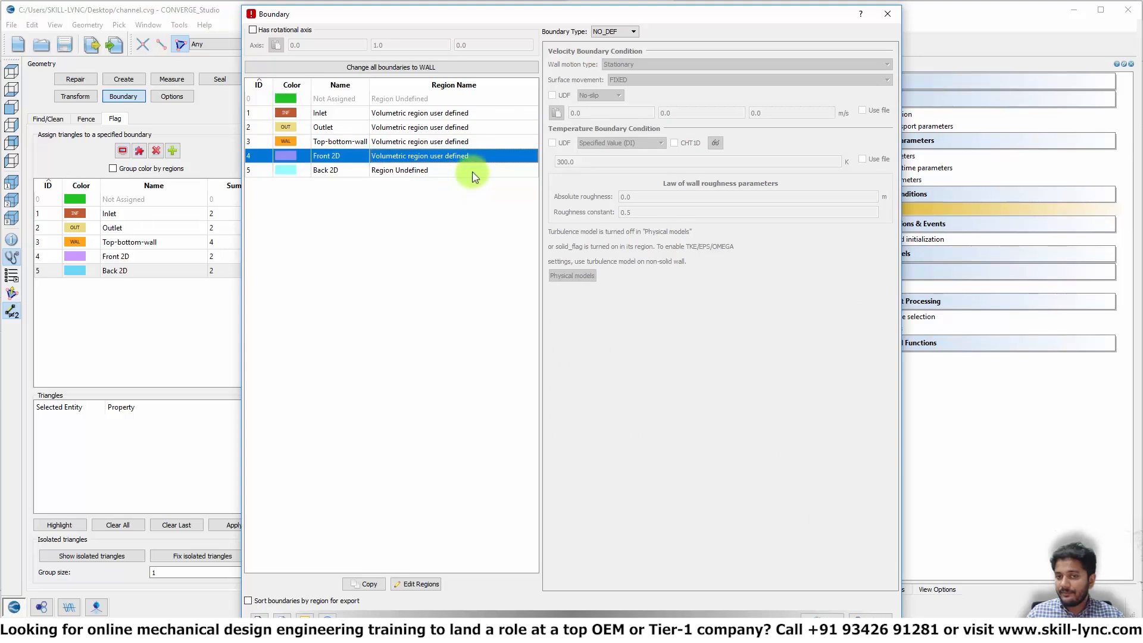
left_click(473, 171)
left_click(473, 171)
left_click(473, 171)
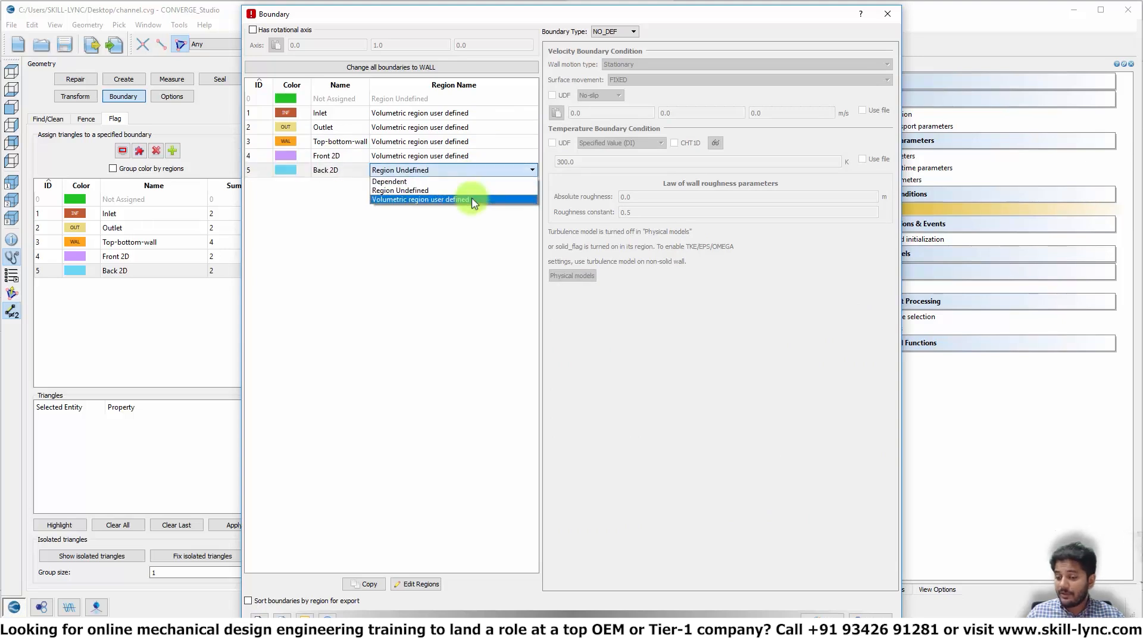
left_click(472, 200)
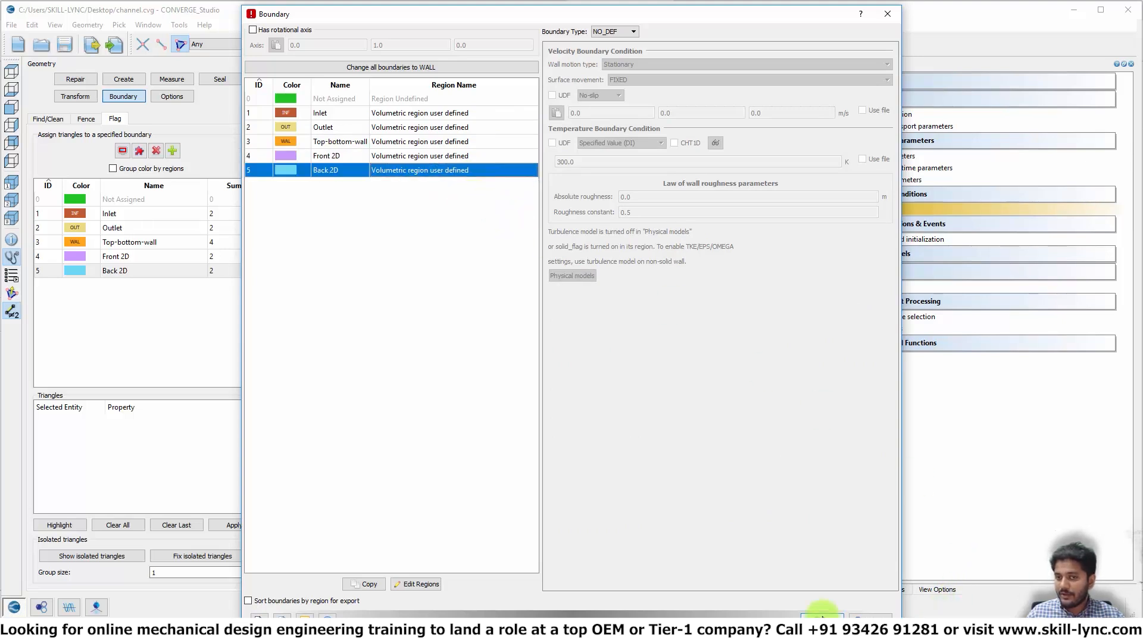
left_click(822, 614)
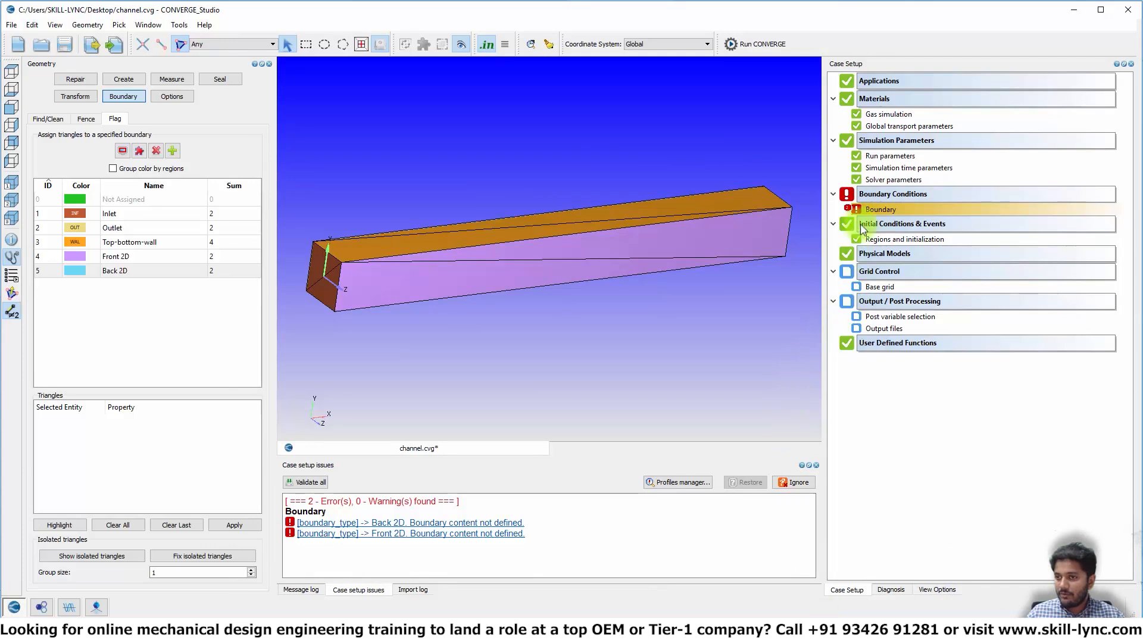
- Validate the boundary setup and open the boundary settings from the Back 2D error
right_click(871, 210)
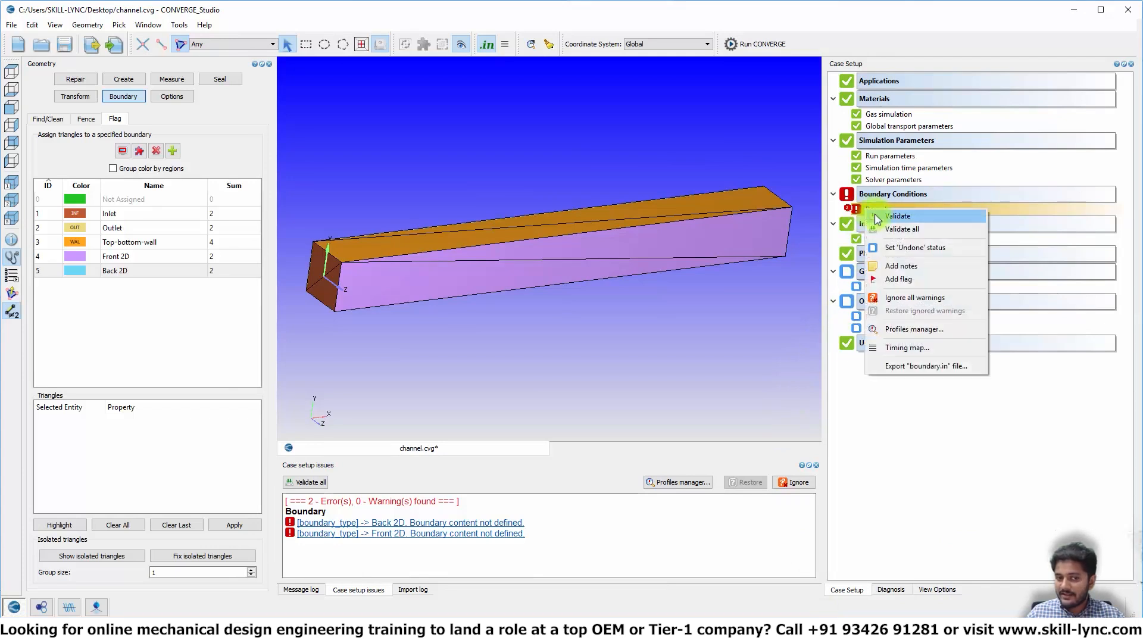
left_click(896, 216)
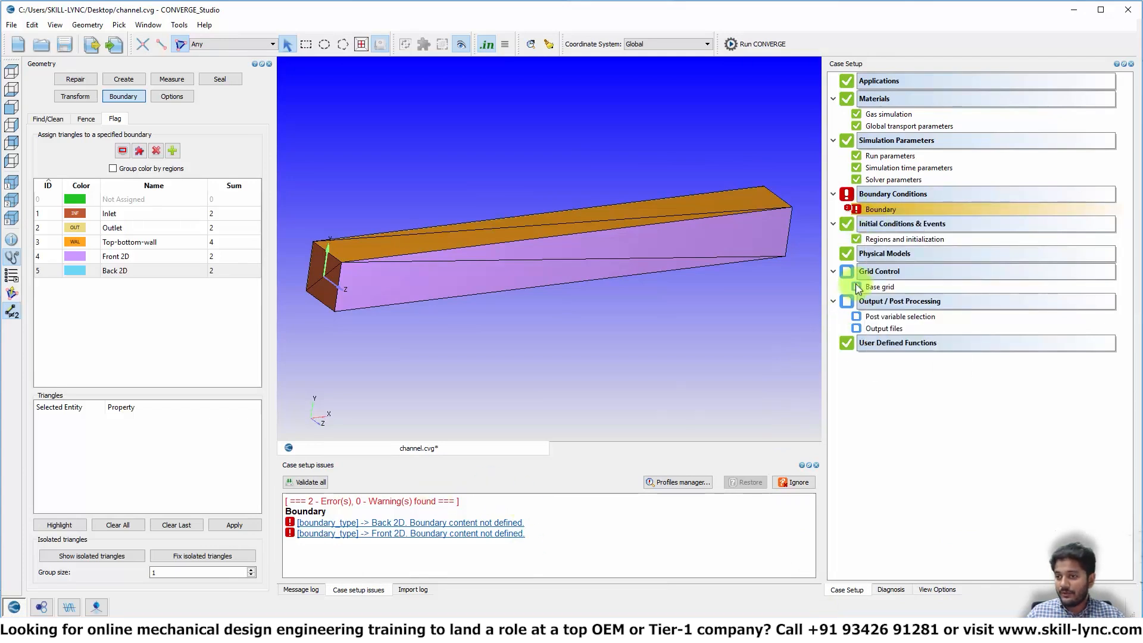
left_click(419, 527)
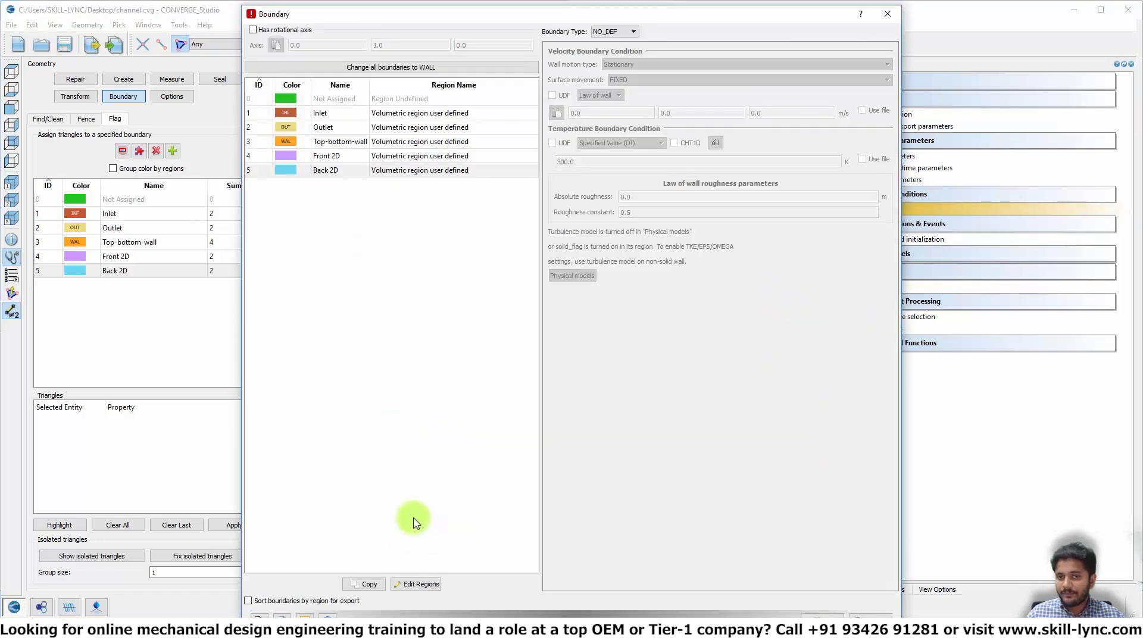
- Set the Front 2D and Back 2D boundary types to TWO_D and apply
left_click(332, 157)
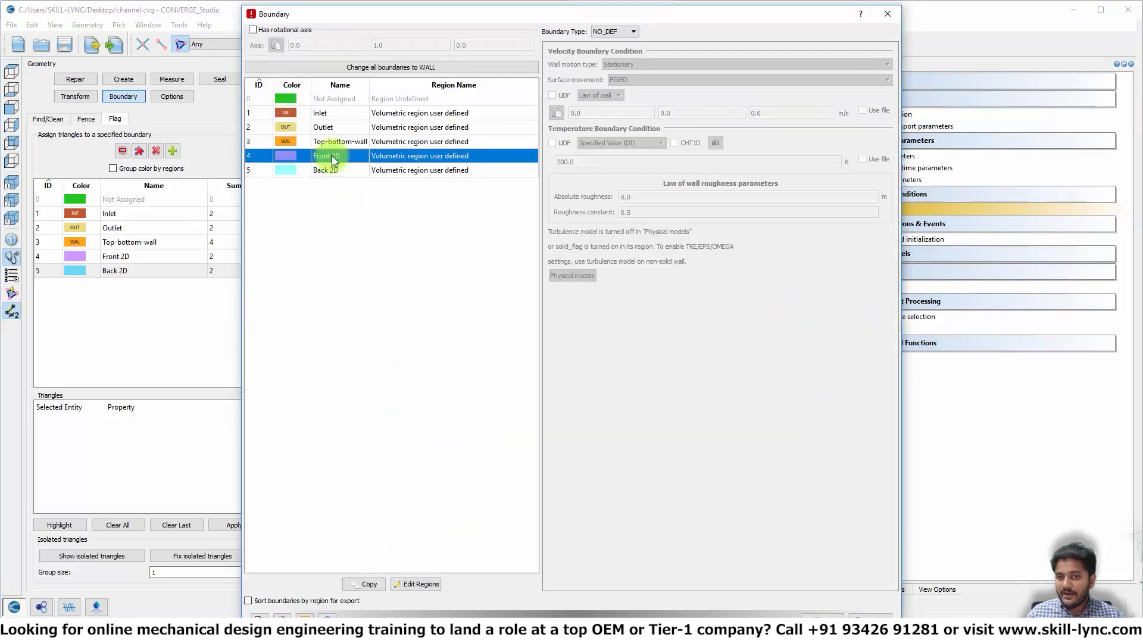
left_click(606, 32)
left_click(611, 81)
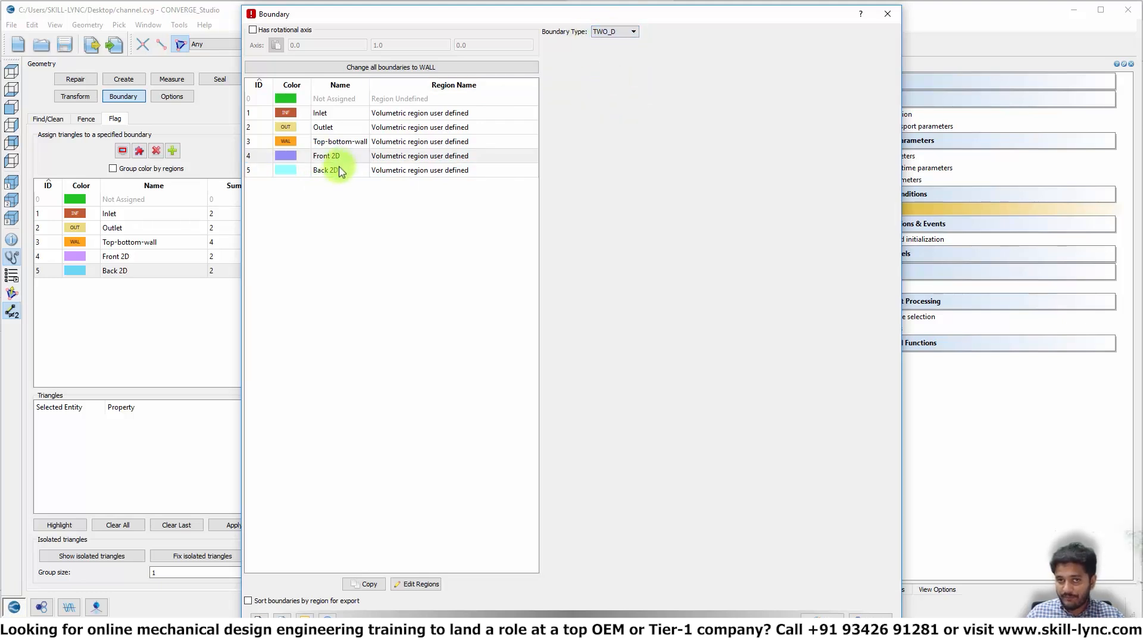
left_click(333, 170)
left_click(614, 31)
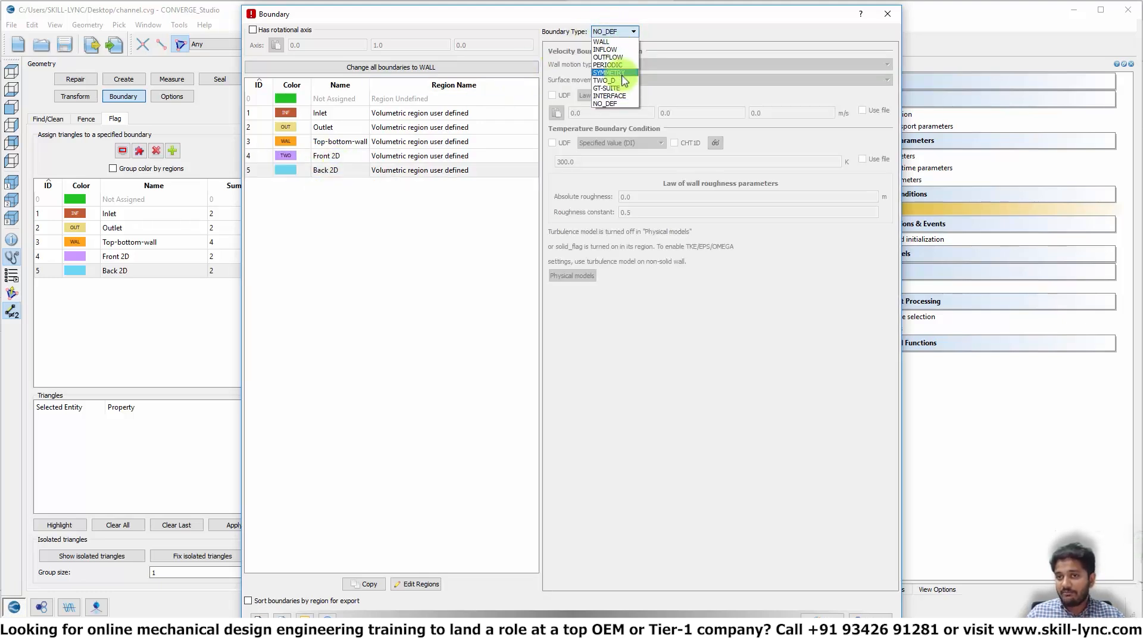
left_click(625, 82)
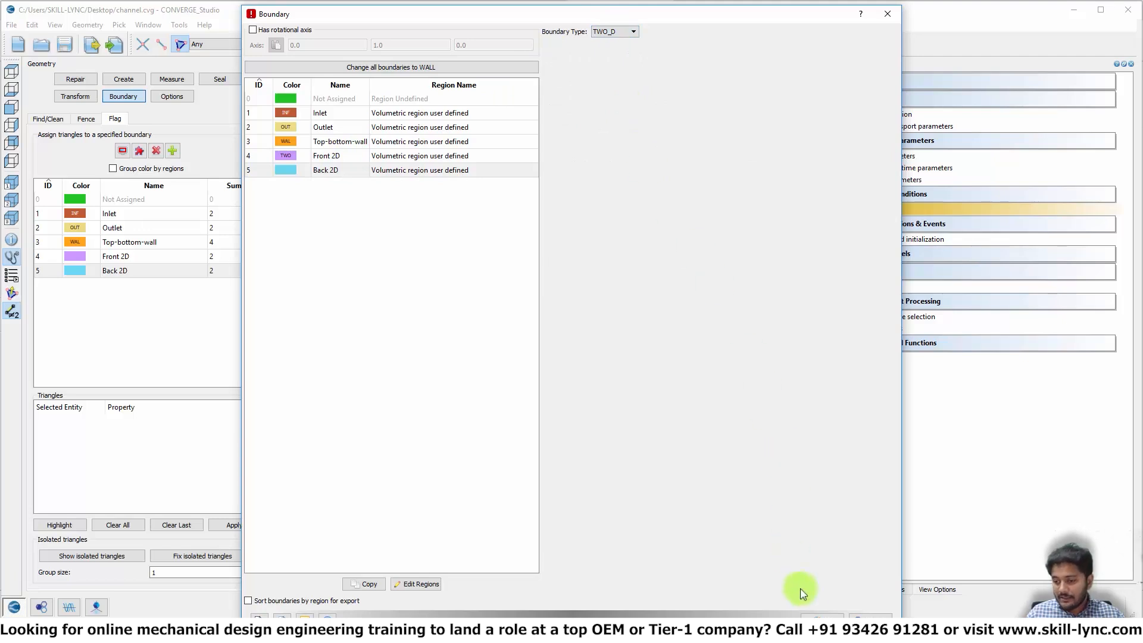
left_click(815, 615)
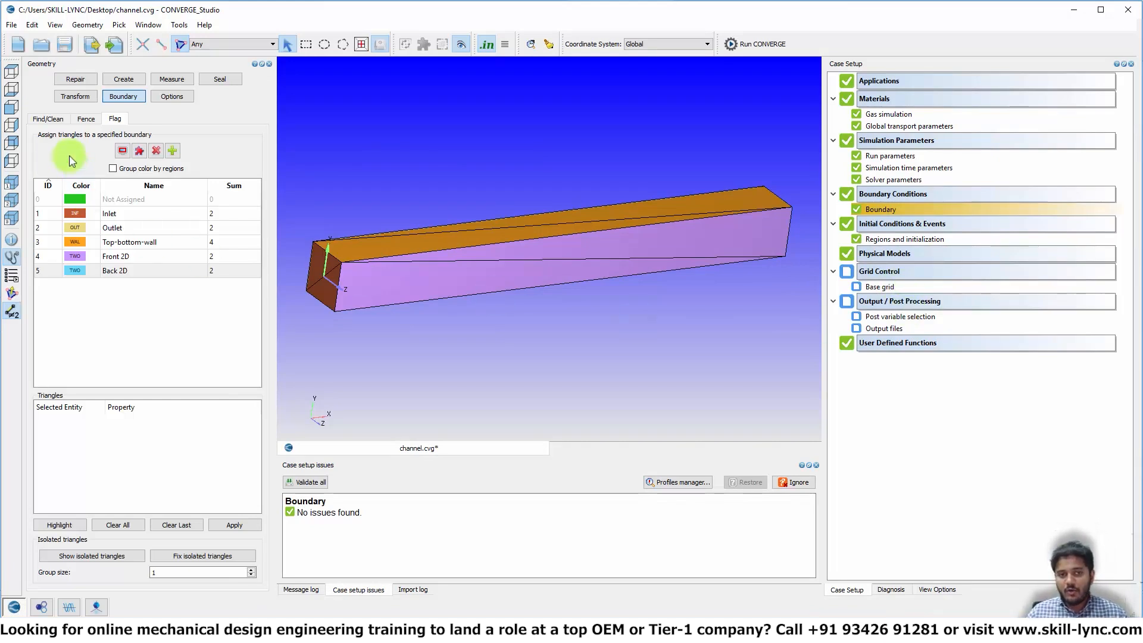
- Switch to a side view and show the geometry bounding box measuring 0.1 × 0.01 × 0.01
left_click(11, 107)
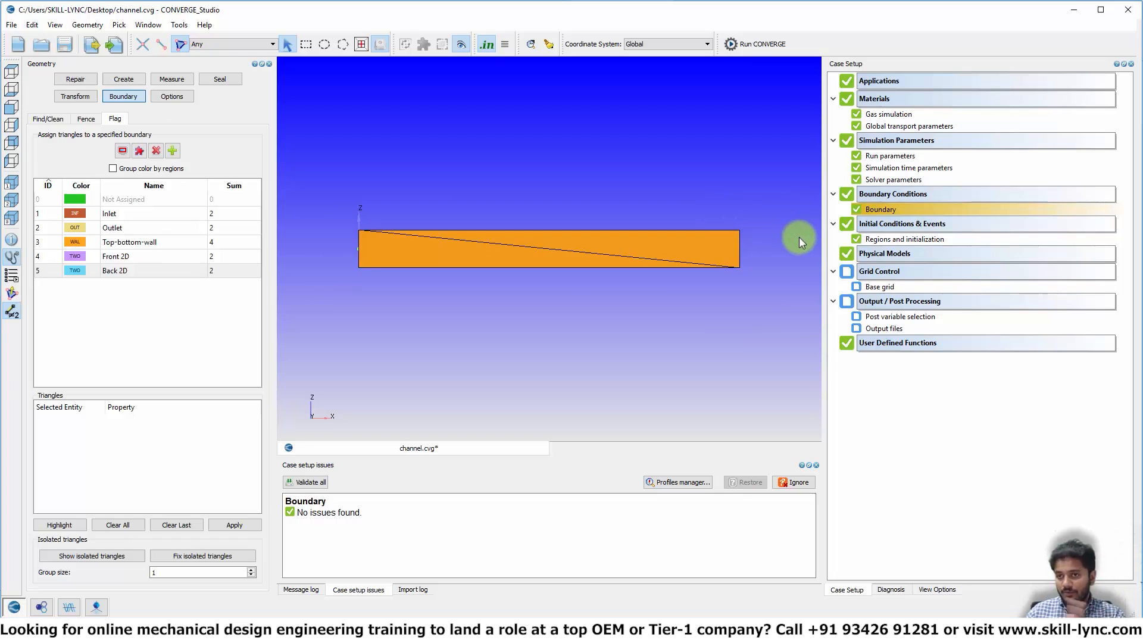
left_click(186, 100)
left_click(45, 123)
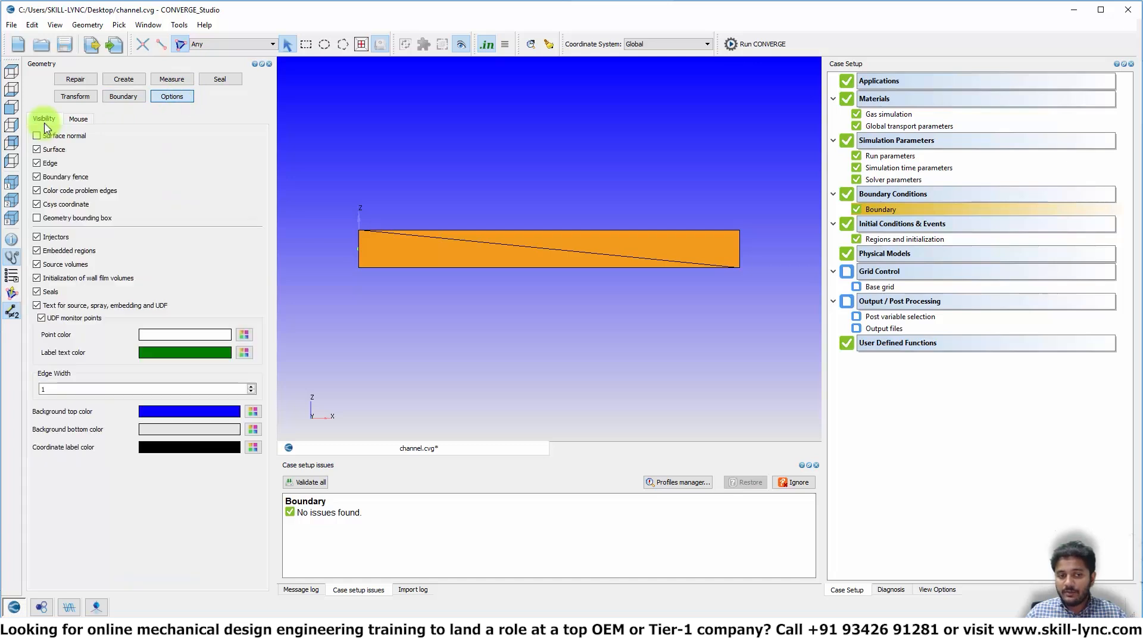
left_click(63, 218)
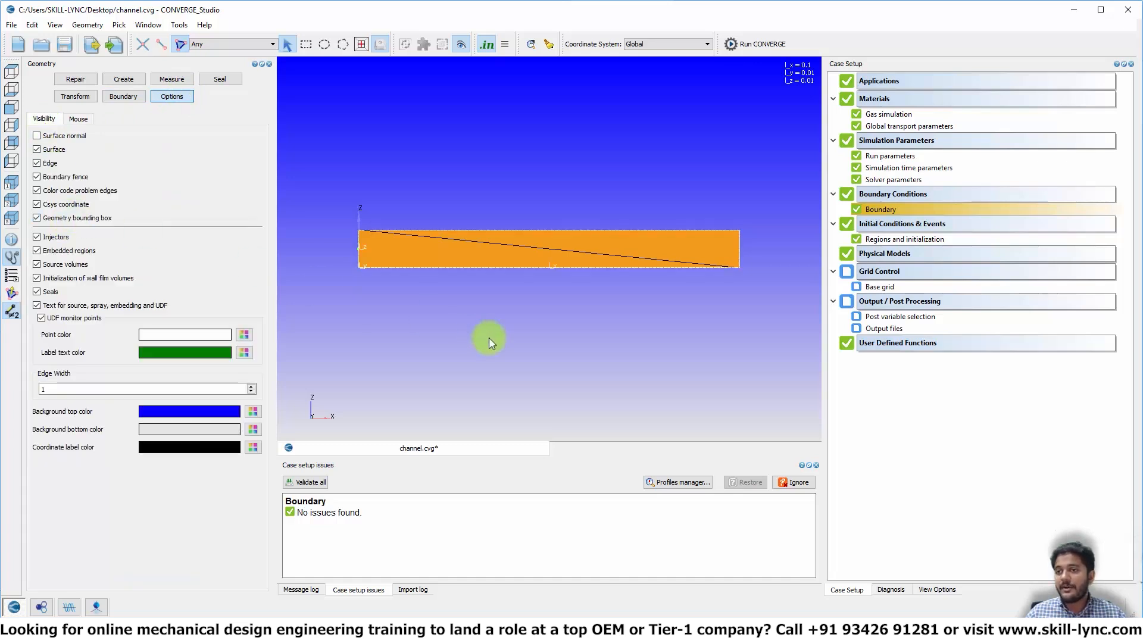
scroll(635, 271, "down", 1)
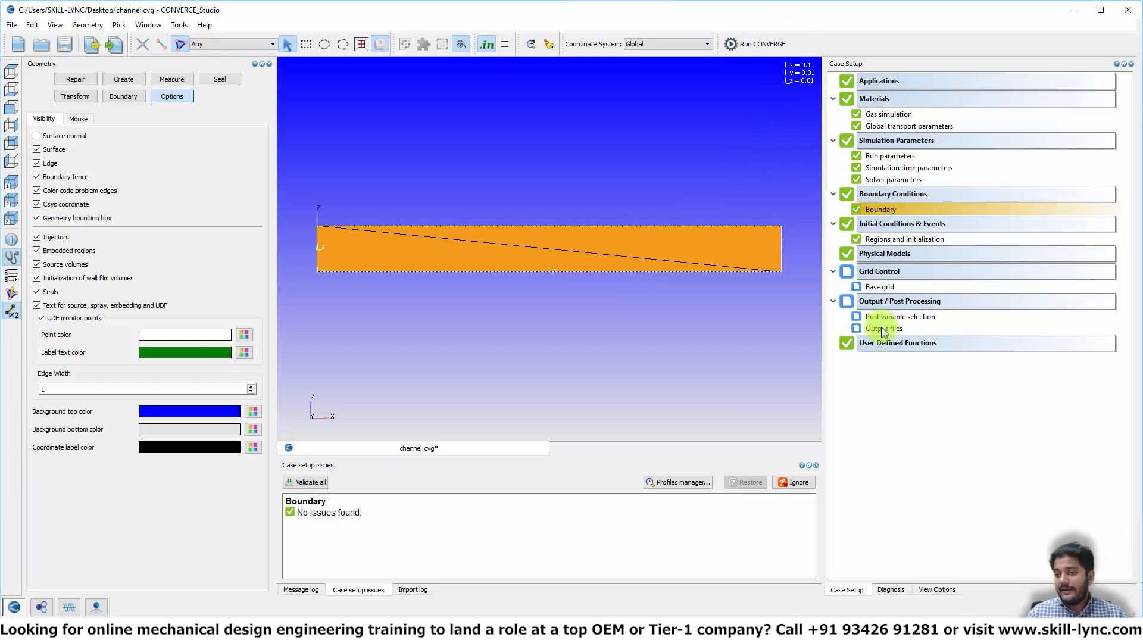
- Set the base grid cell sizes to dx 0.001, dy 0.001 and dz 0.004 m
double_click(890, 289)
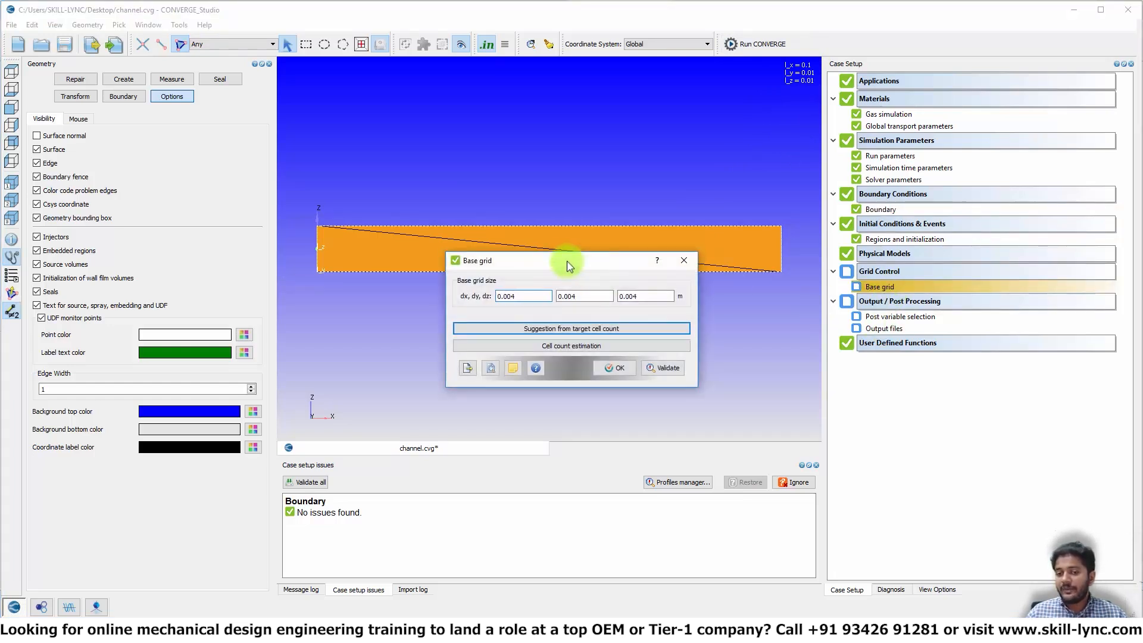
left_click_drag(566, 257, 512, 313)
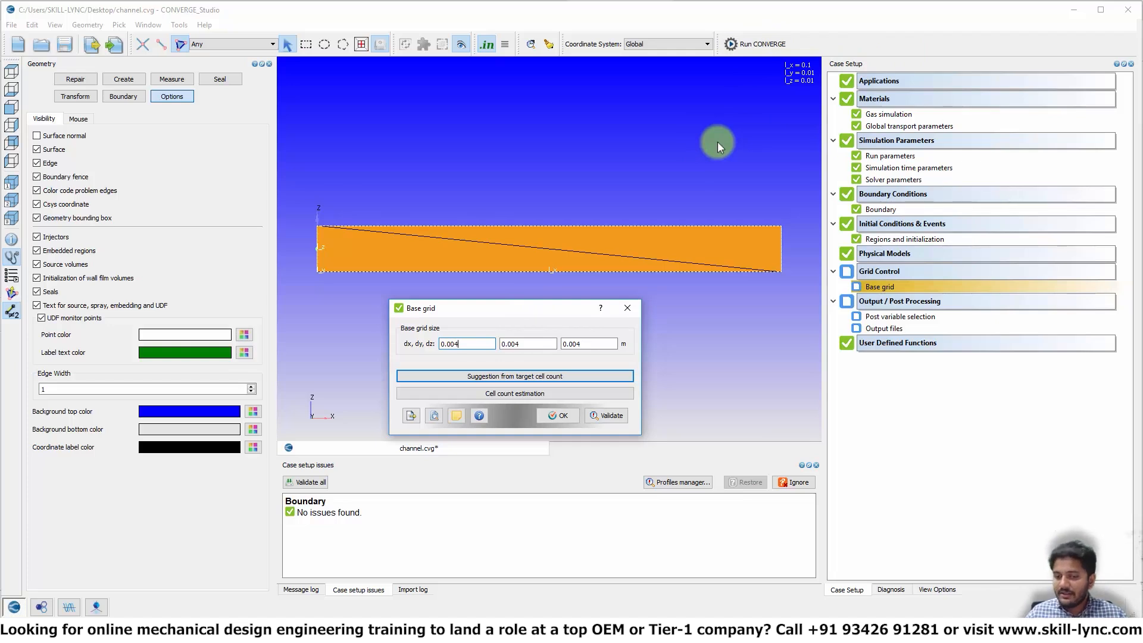
left_click_drag(467, 345, 367, 344)
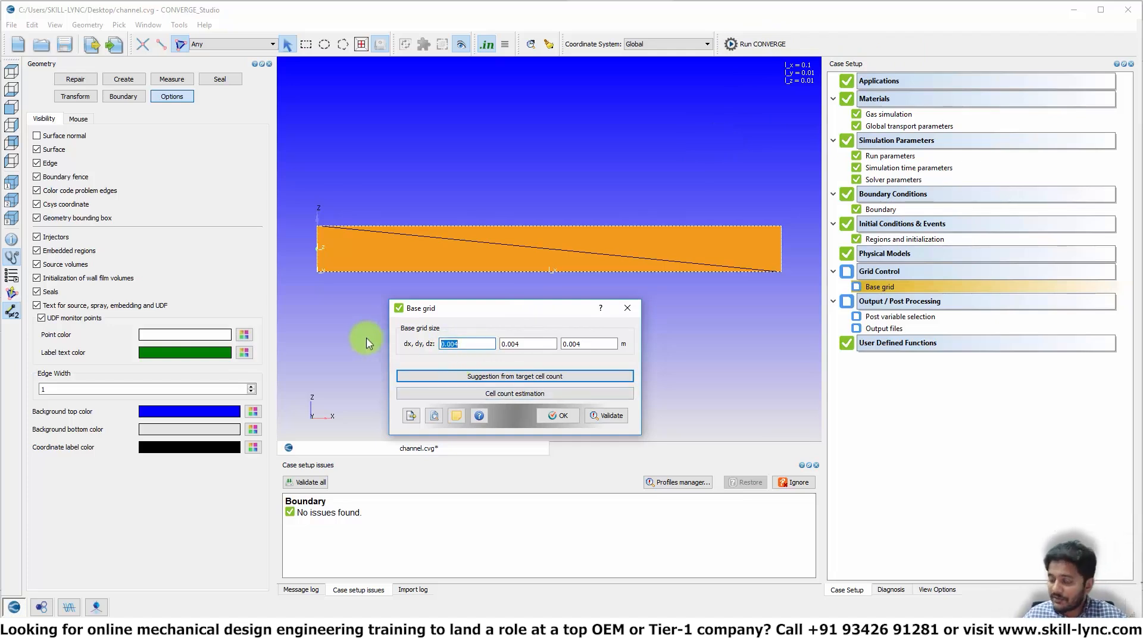
type("0")
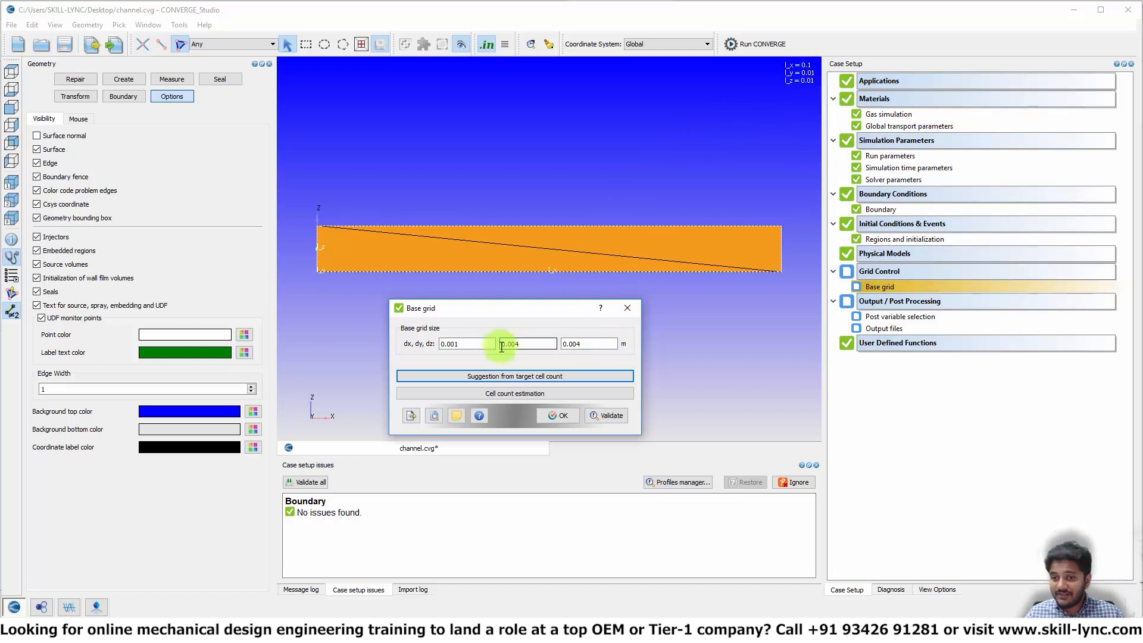
left_click_drag(533, 344, 472, 340)
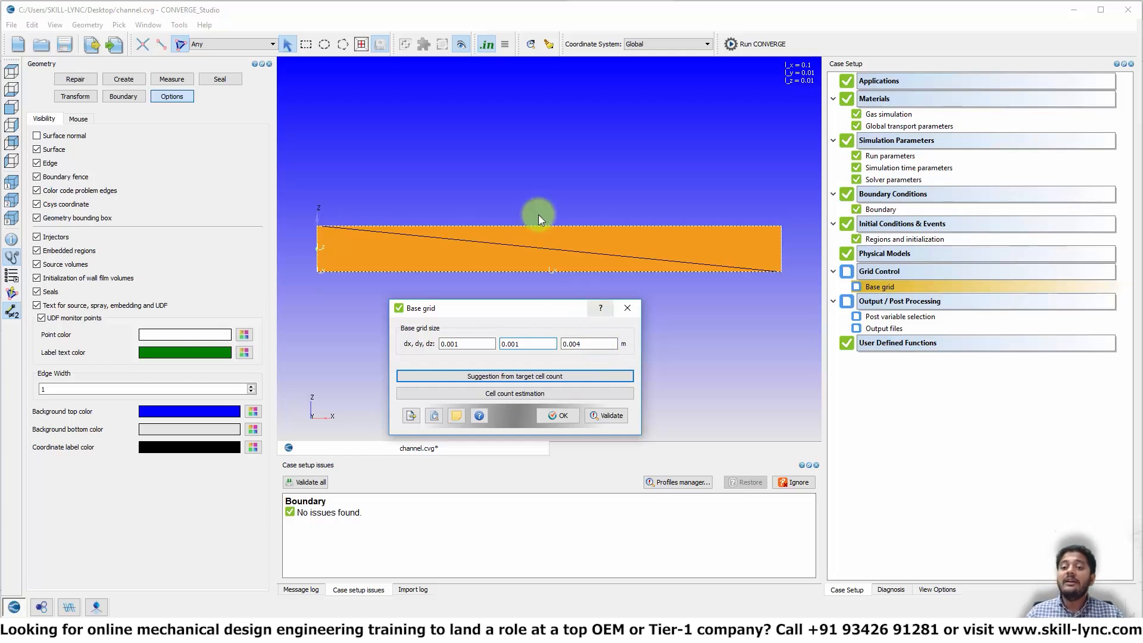
left_click_drag(480, 158, 492, 177)
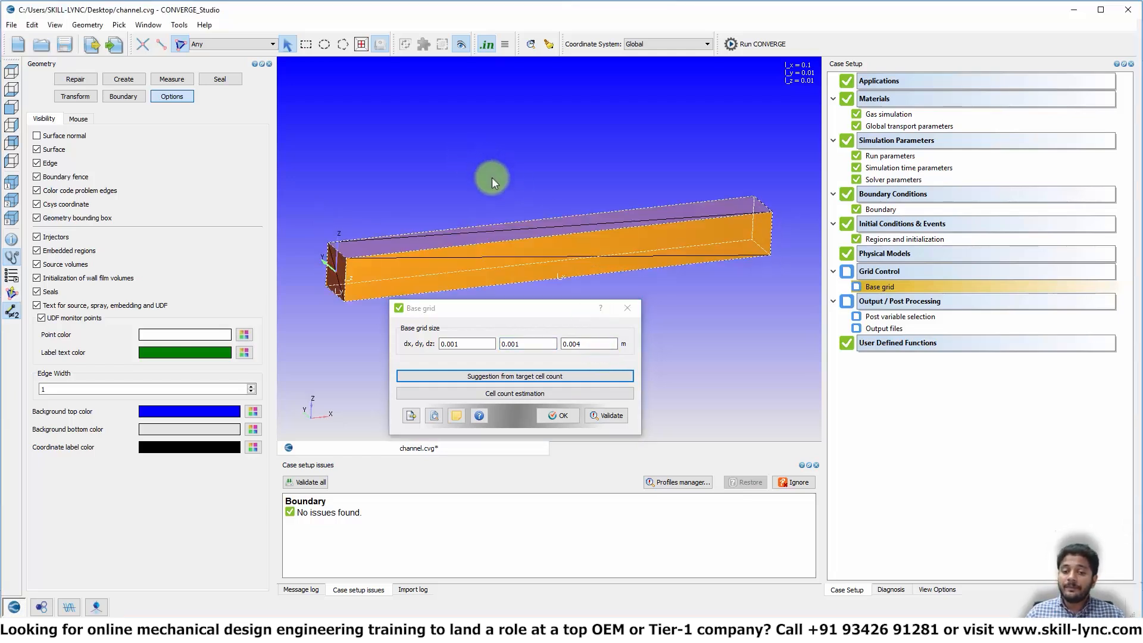
left_click(560, 415)
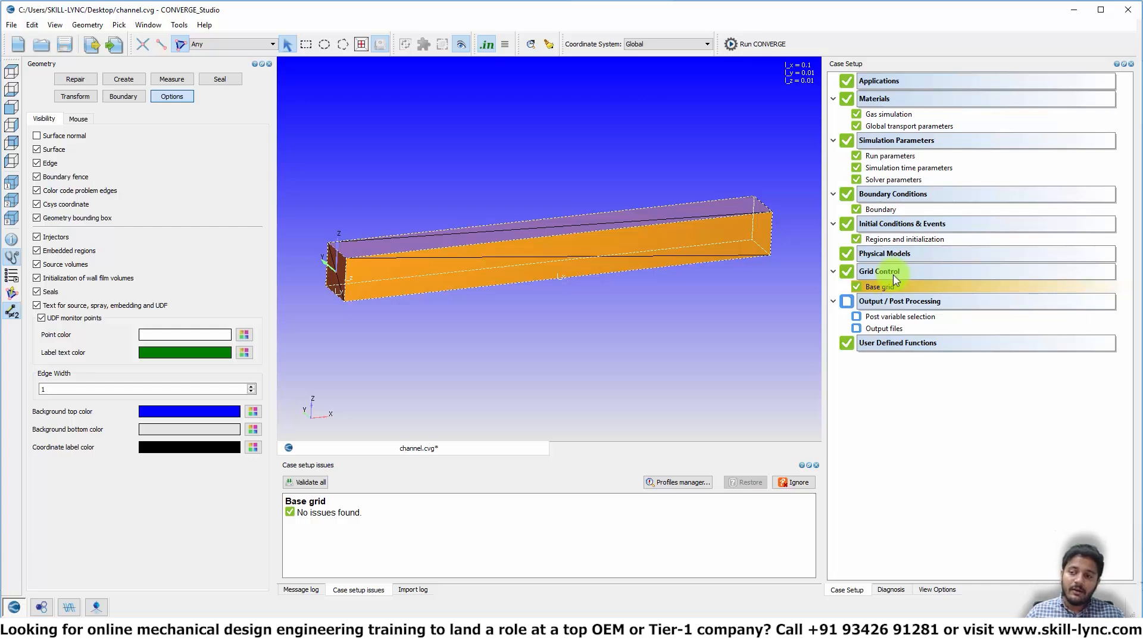
- Enable species Mass Fraction output in Post variable selection with N2 as the first species
double_click(878, 320)
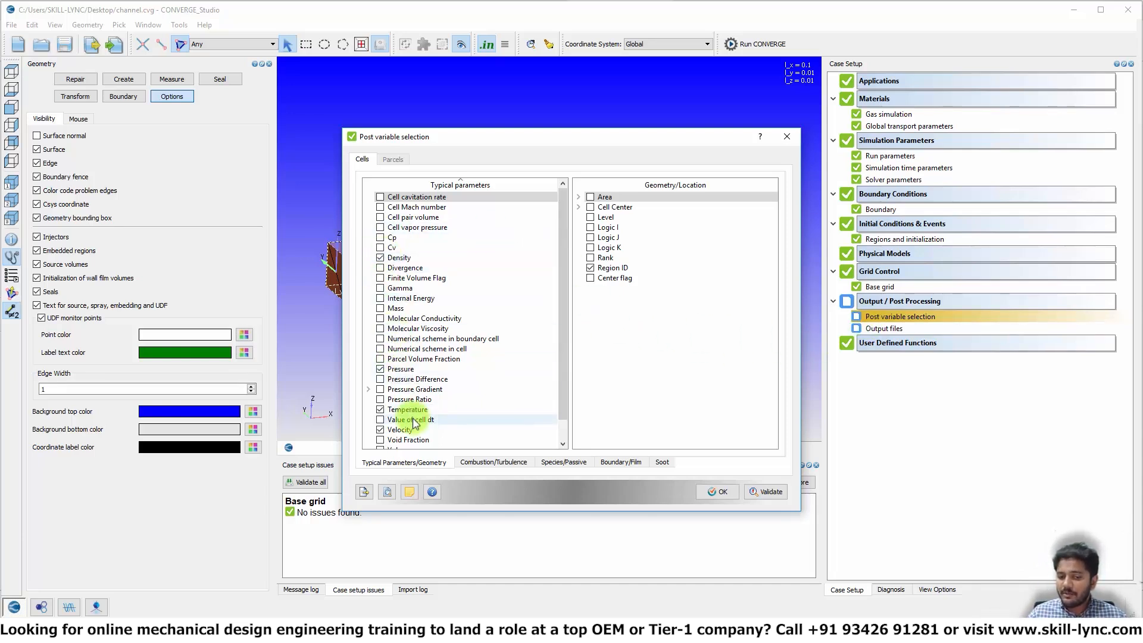
scroll(415, 423, "down", 1)
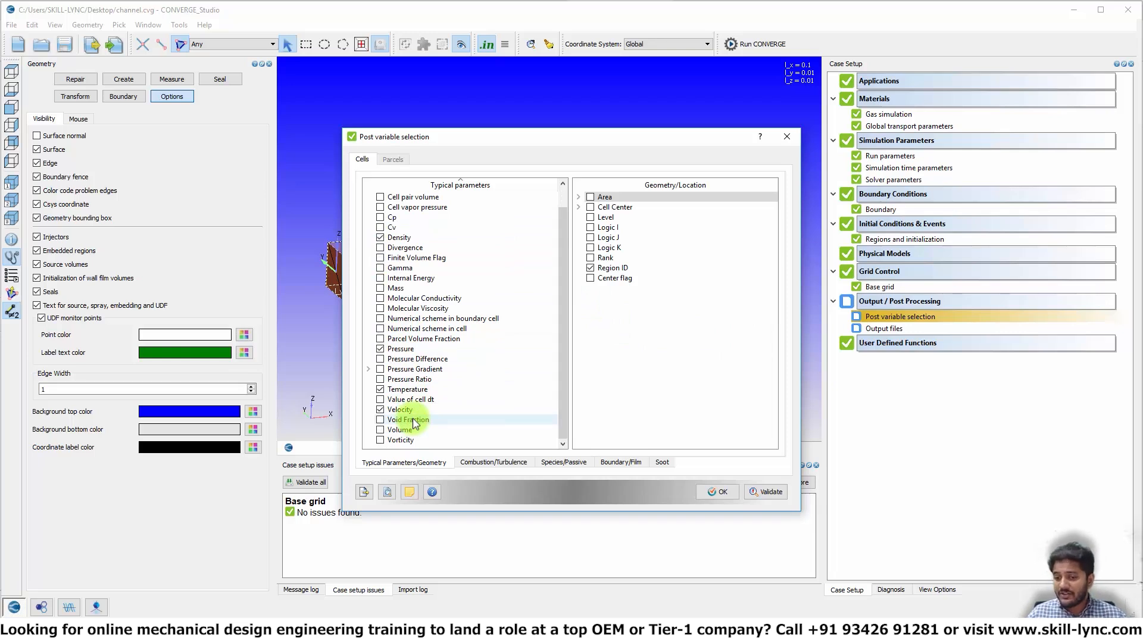
left_click(547, 465)
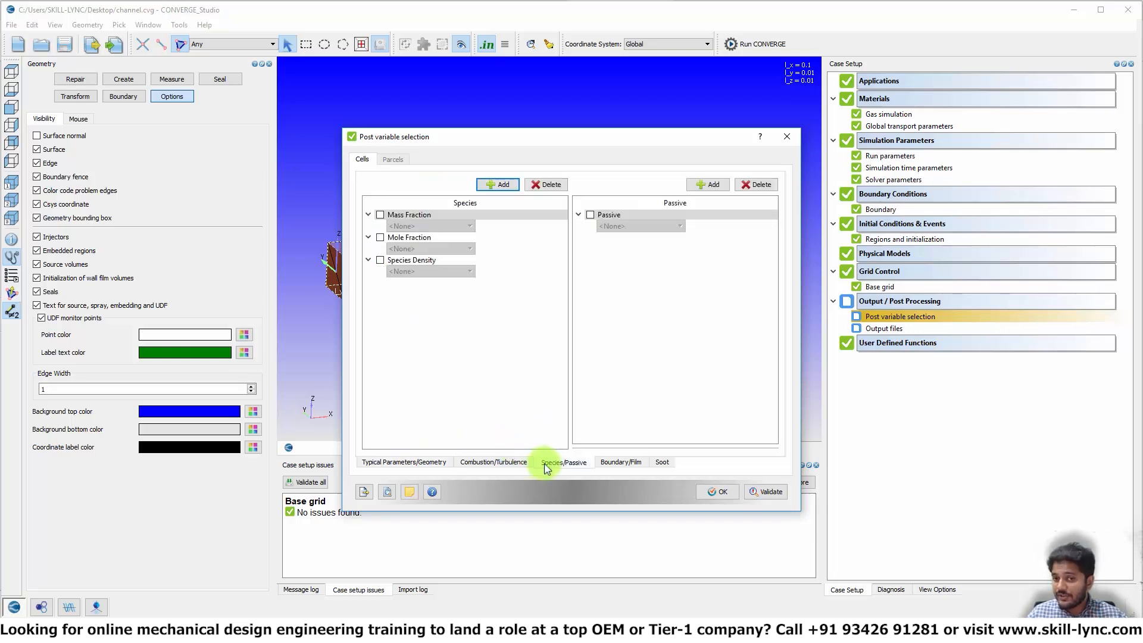
left_click(380, 215)
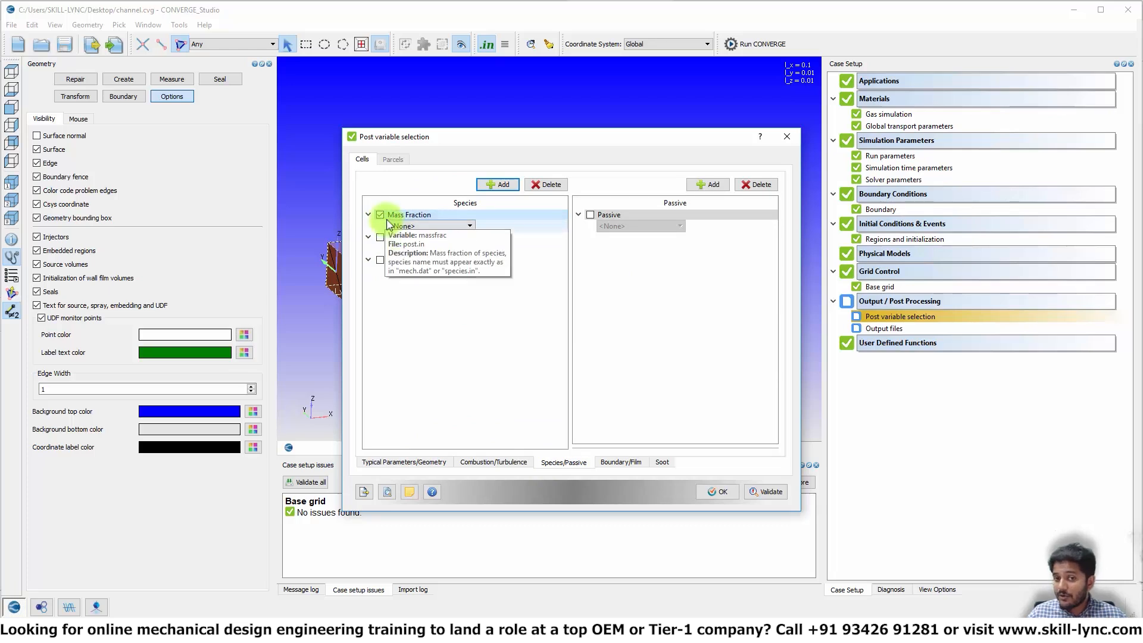
left_click(470, 226)
left_click(461, 246)
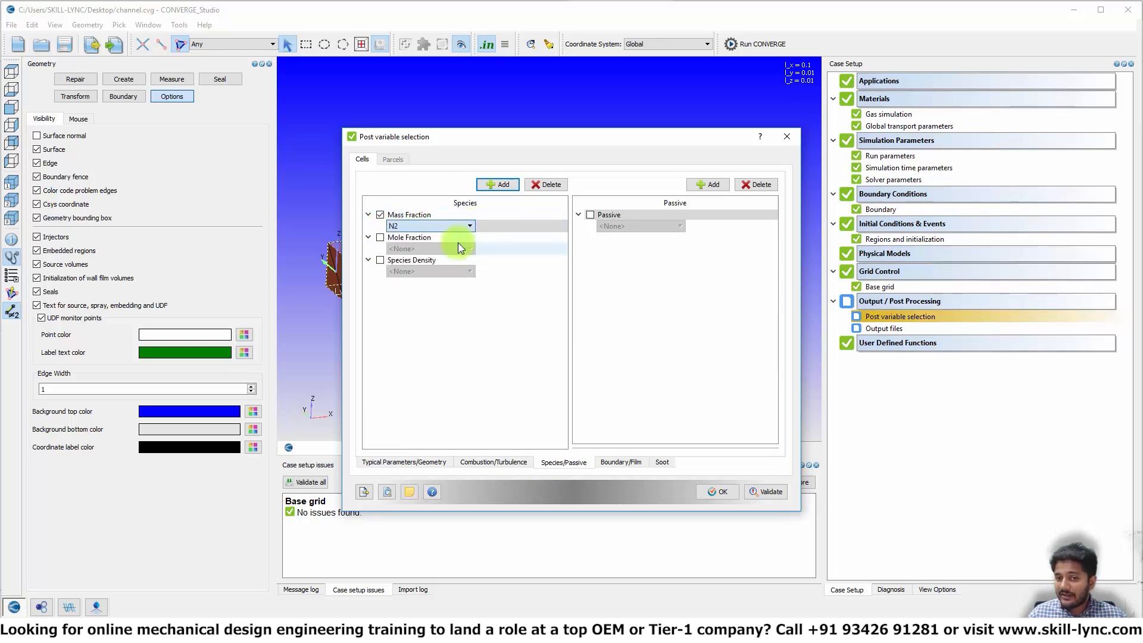
- Add an O2 Mass Fraction entry, remove the empty extra row, and apply
left_click(502, 185)
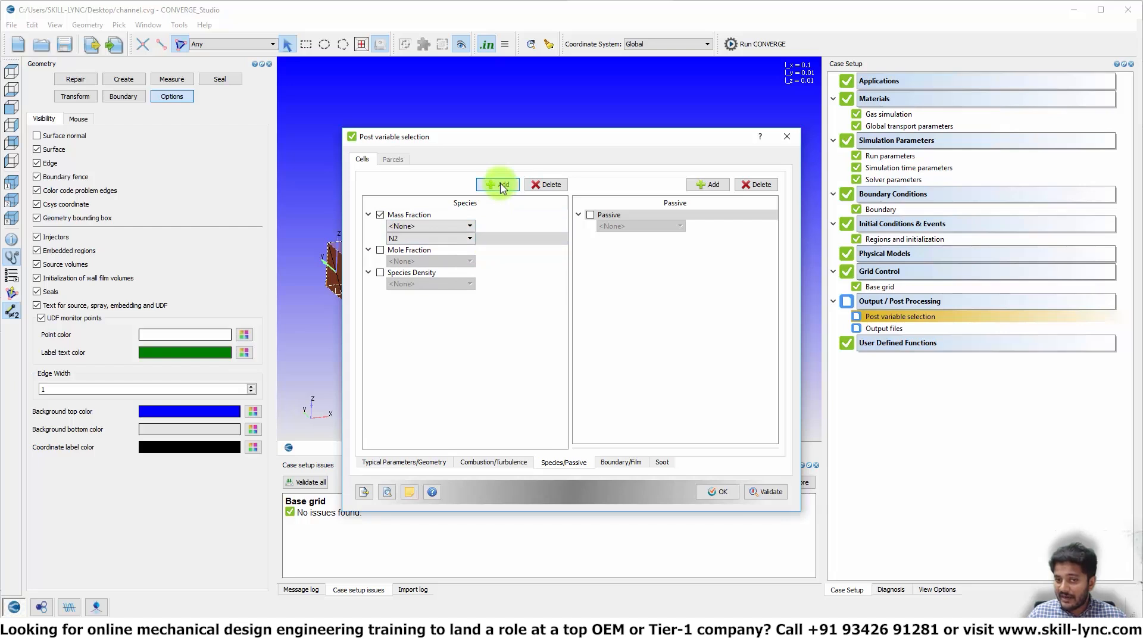
left_click(467, 227)
left_click(461, 246)
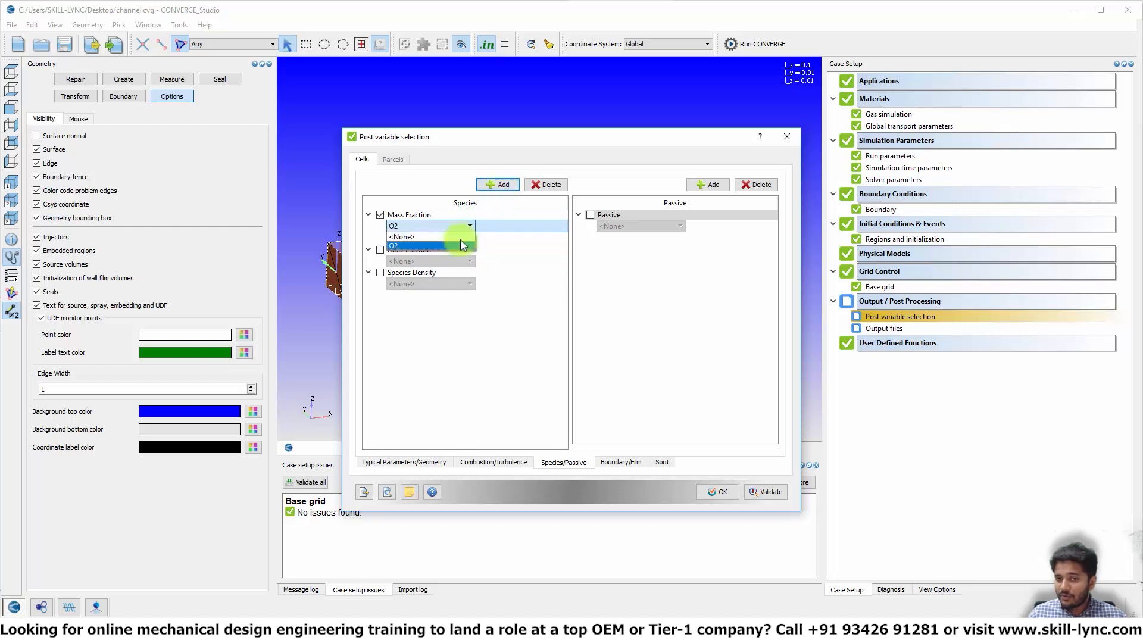
left_click(490, 186)
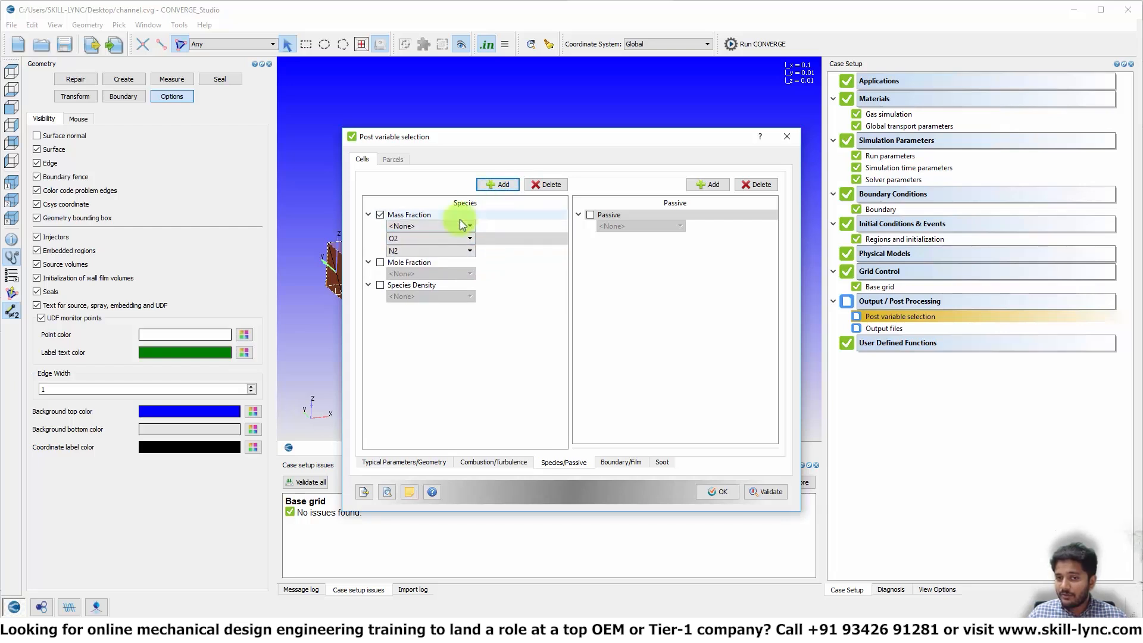
left_click(519, 226)
left_click(543, 188)
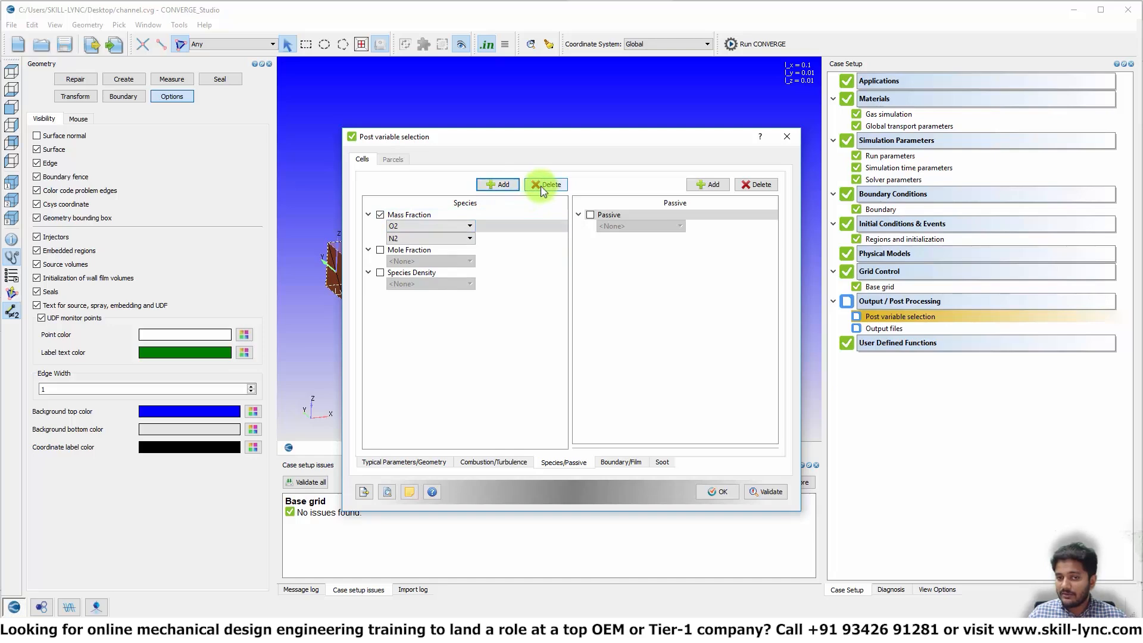
left_click(719, 491)
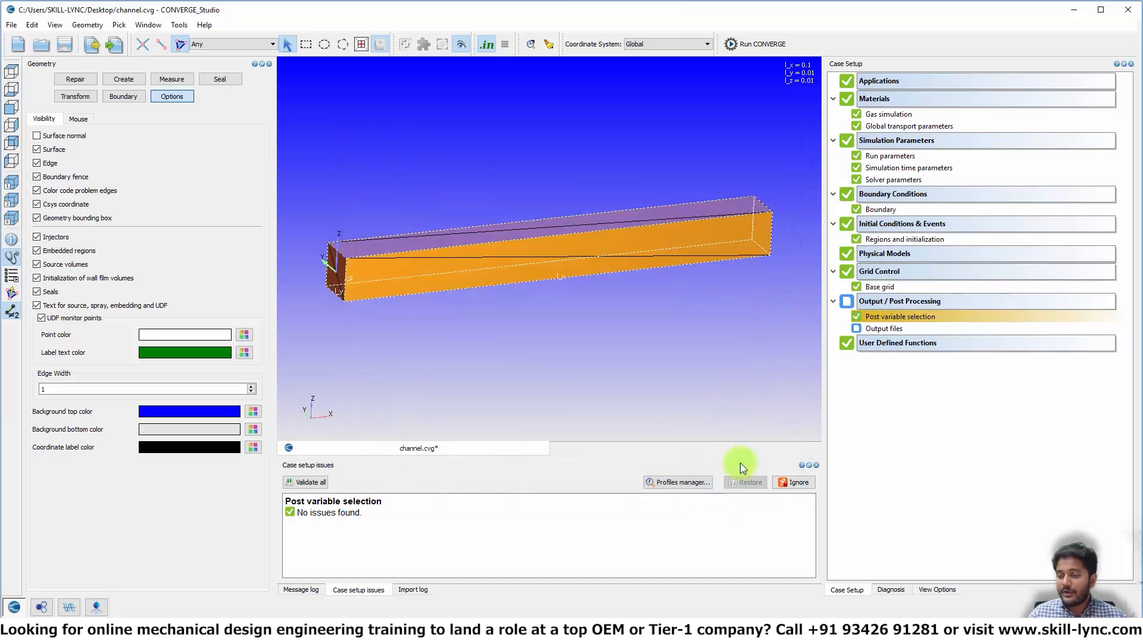
- Write 3D output data files every 100 cycles and save the channel.cvg case
left_click(873, 330)
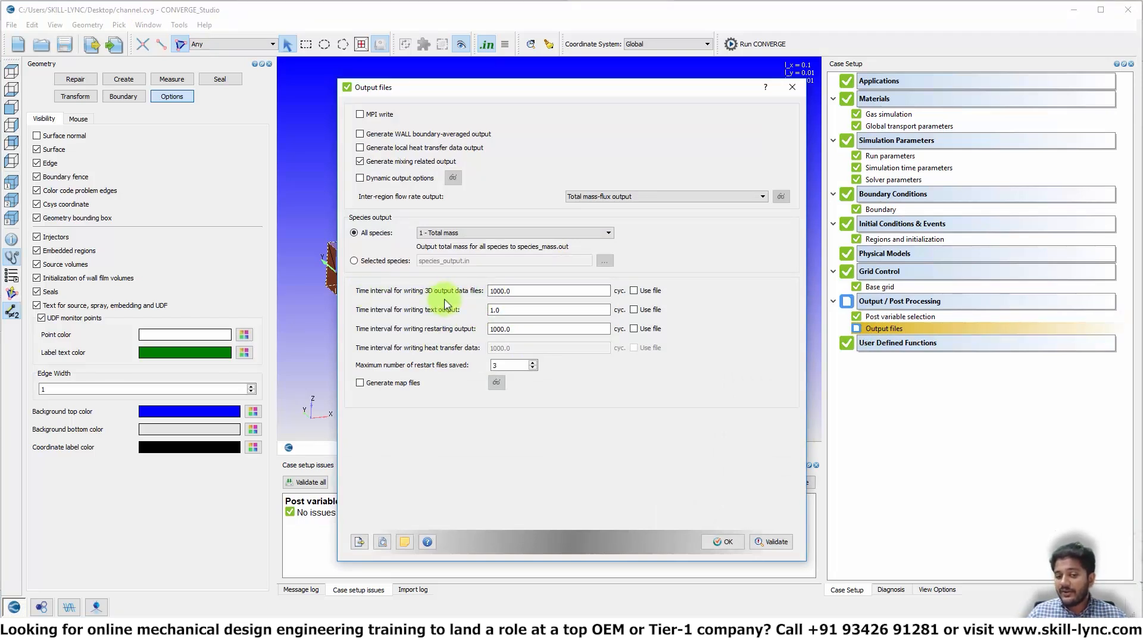
mouse_move(519, 292)
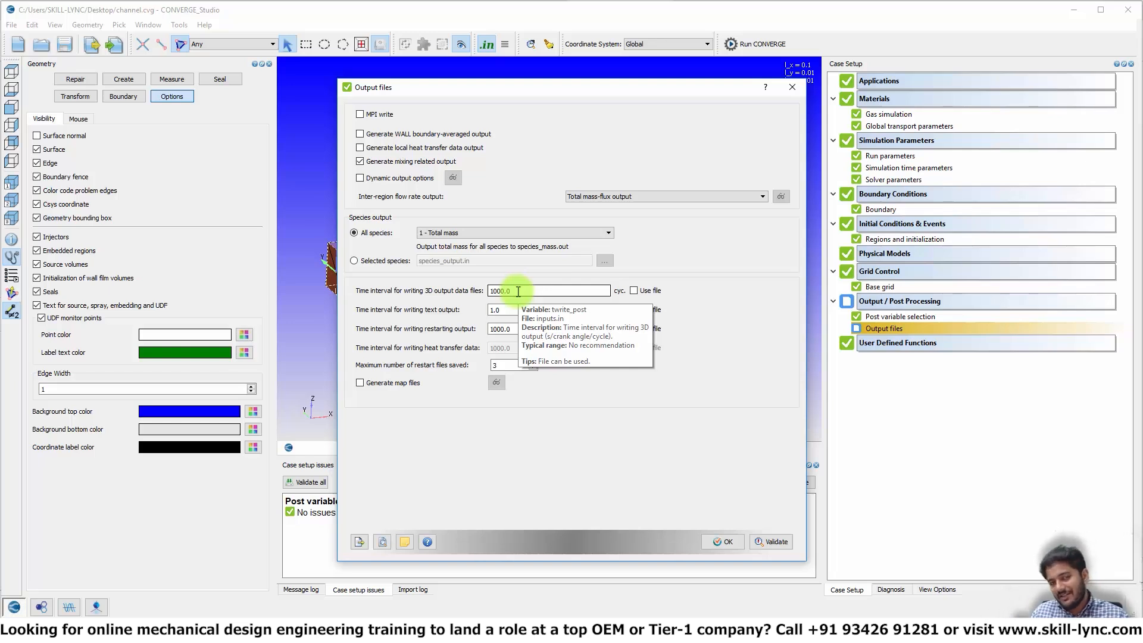
left_click_drag(518, 292, 421, 290)
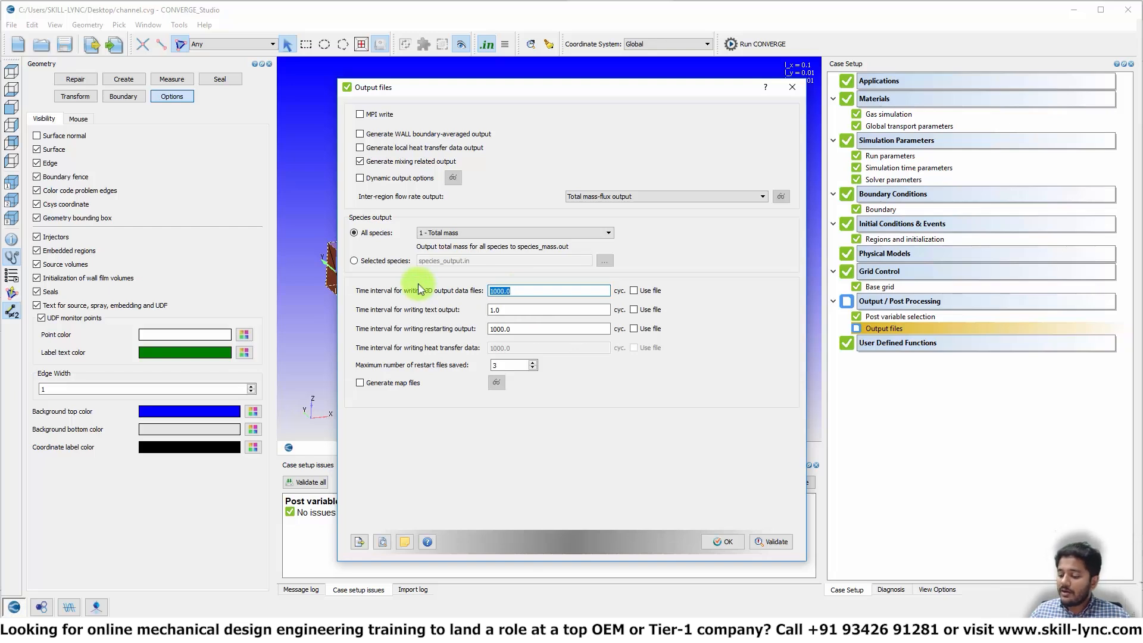
type("100")
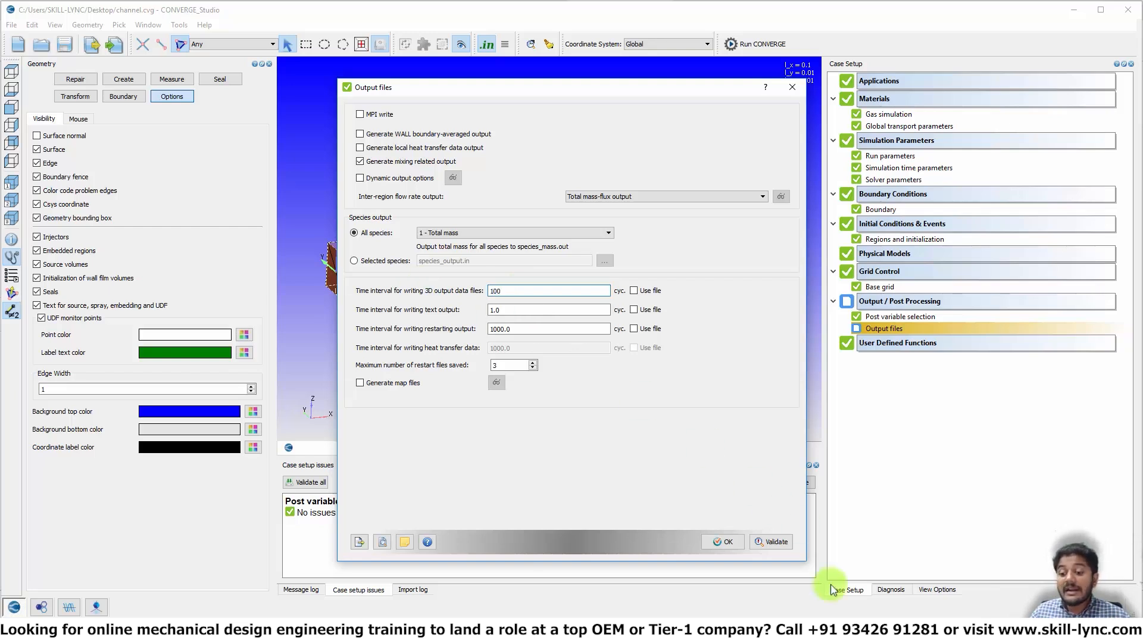
left_click(723, 541)
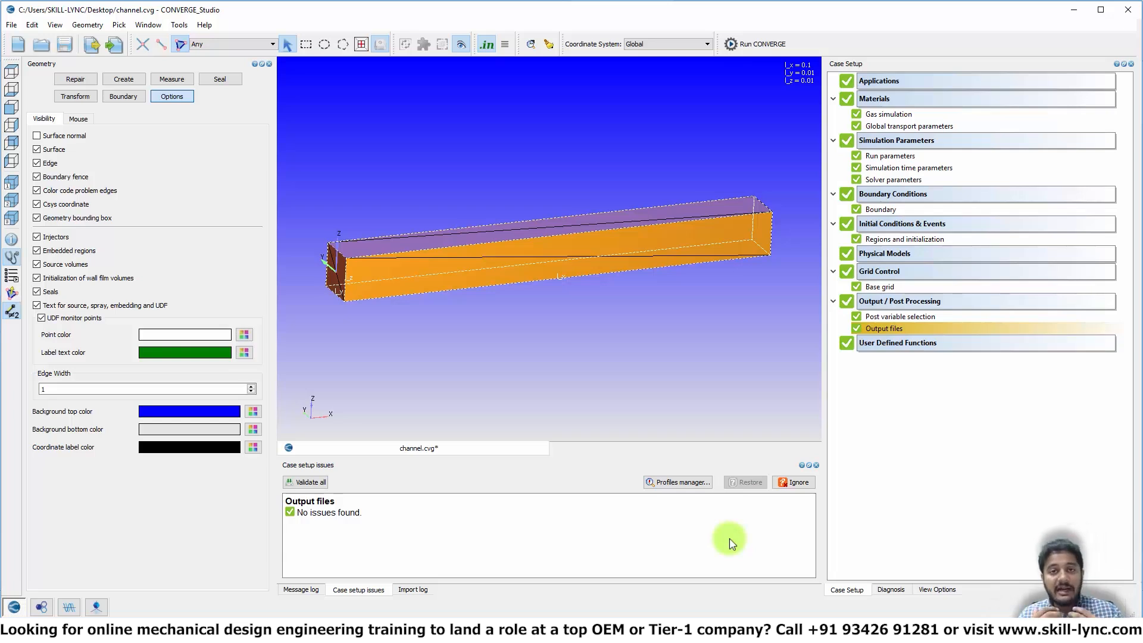
key("ctrl+s")
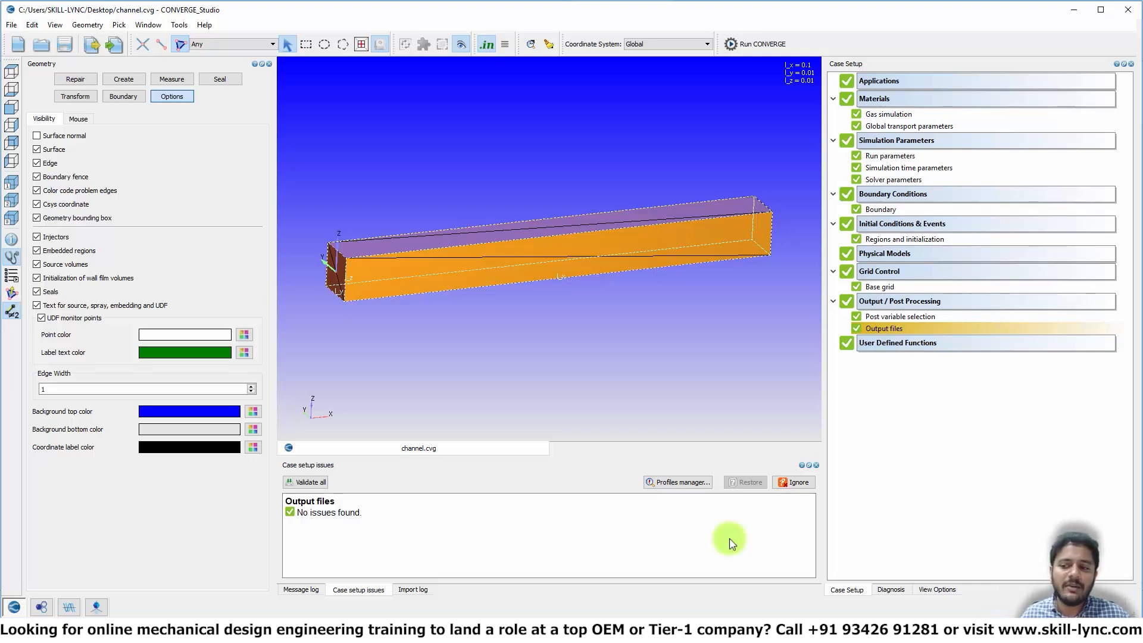
- Reopen the boundary settings and shorten the dialog to reveal the viewport
double_click(876, 211)
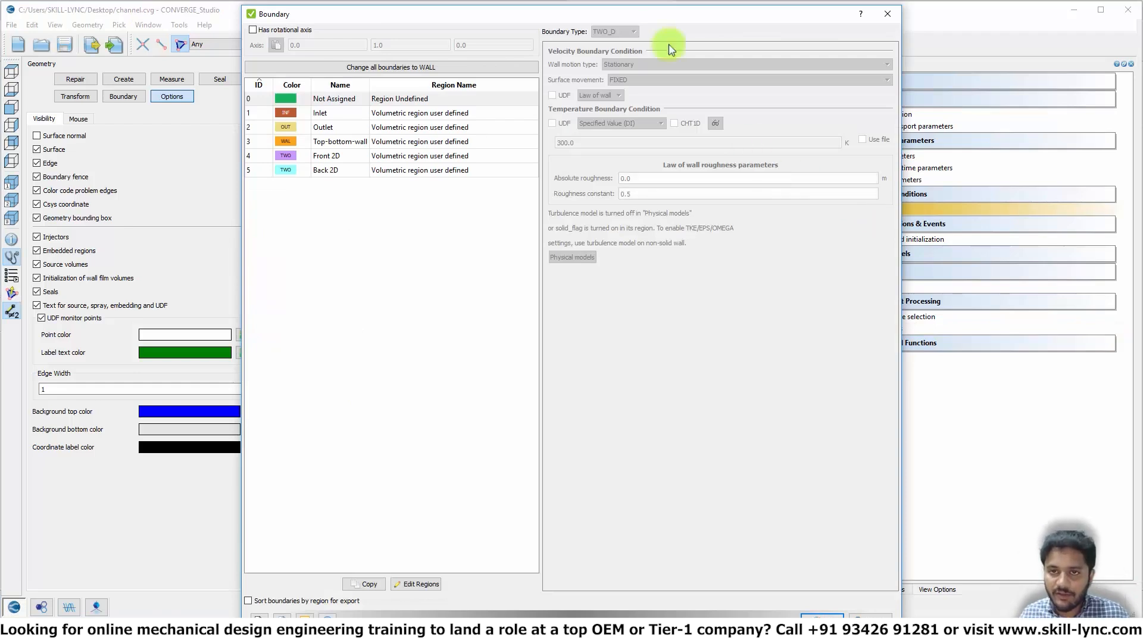
left_click_drag(658, 7, 665, 68)
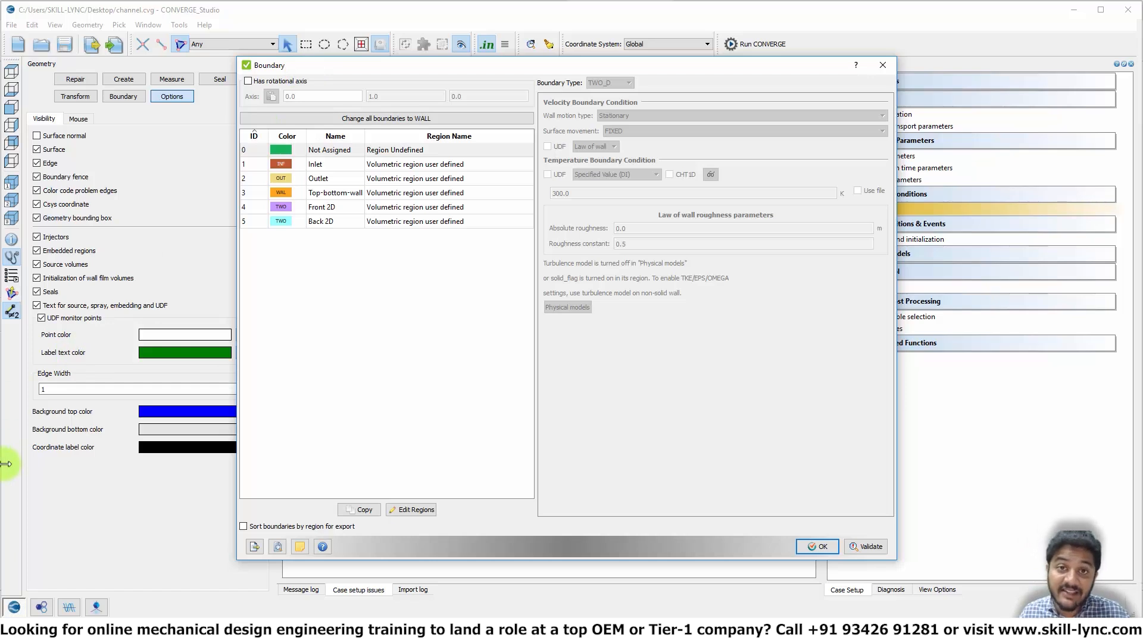
- Preview boundary.in, check the Inlet's INFLOW entries and 100001.0 pressure, then close the preview
left_click(278, 547)
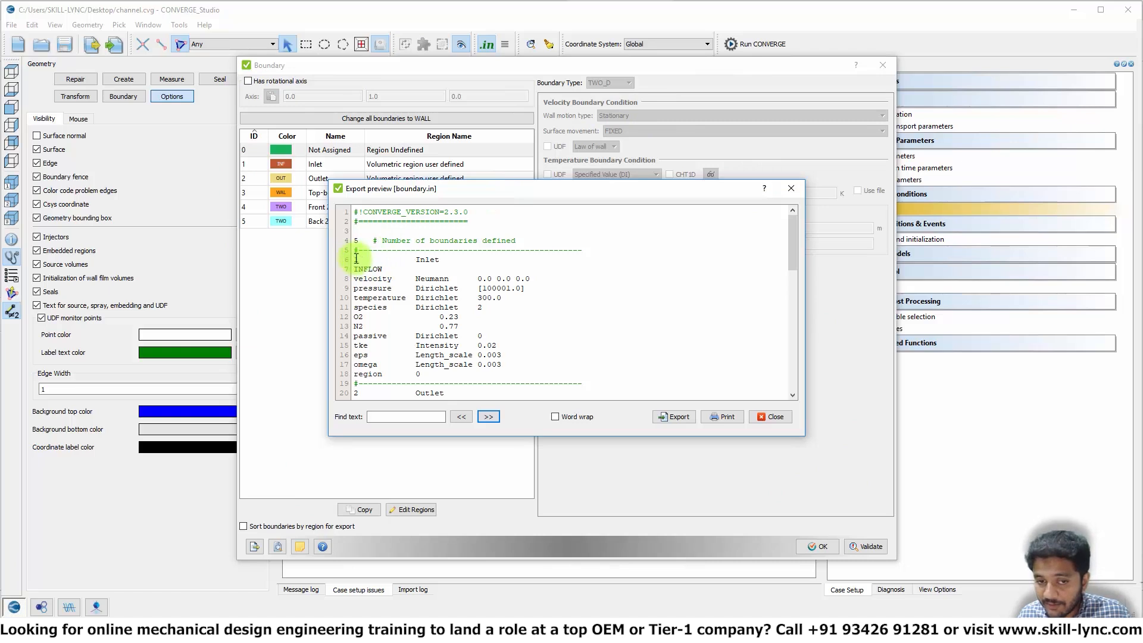
double_click(427, 260)
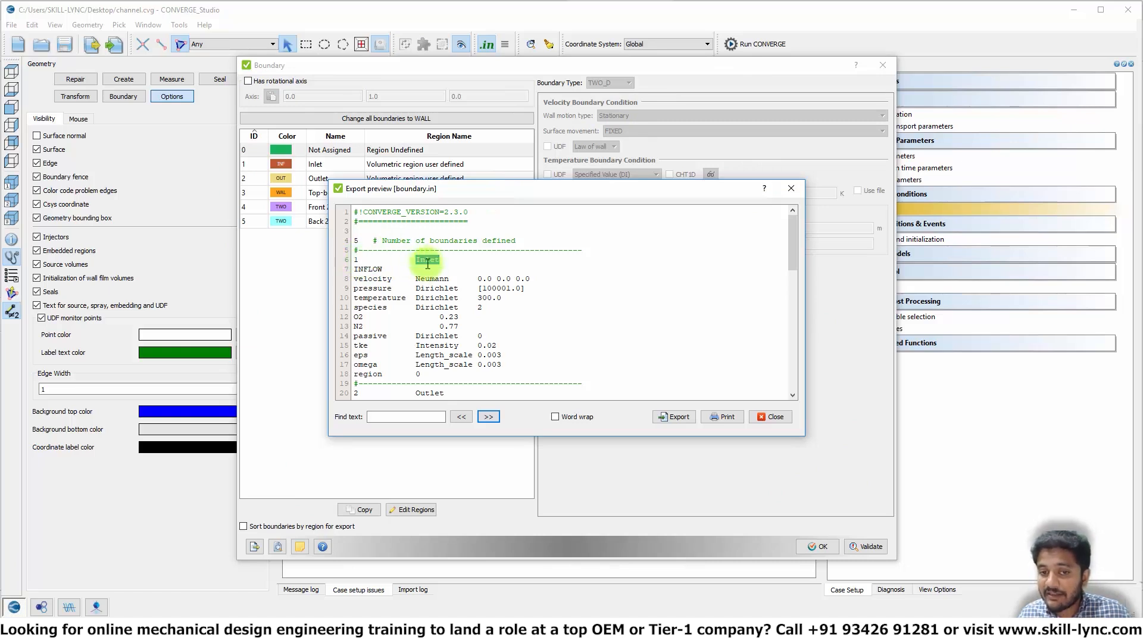
double_click(368, 269)
left_click(374, 283)
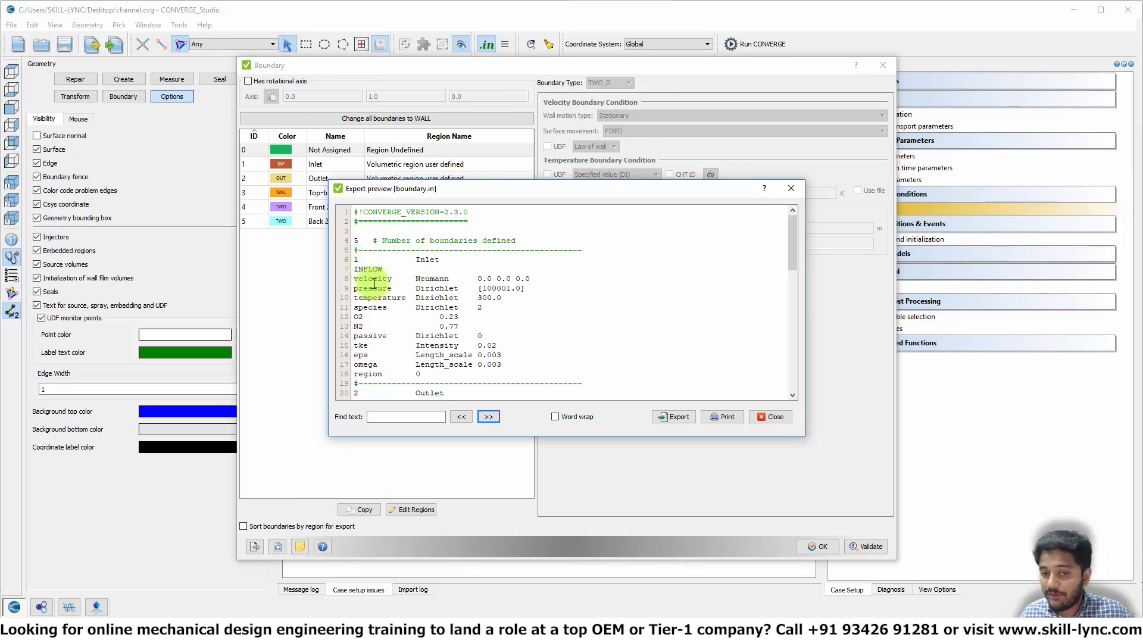
double_click(374, 282)
double_click(388, 289)
left_click(483, 288)
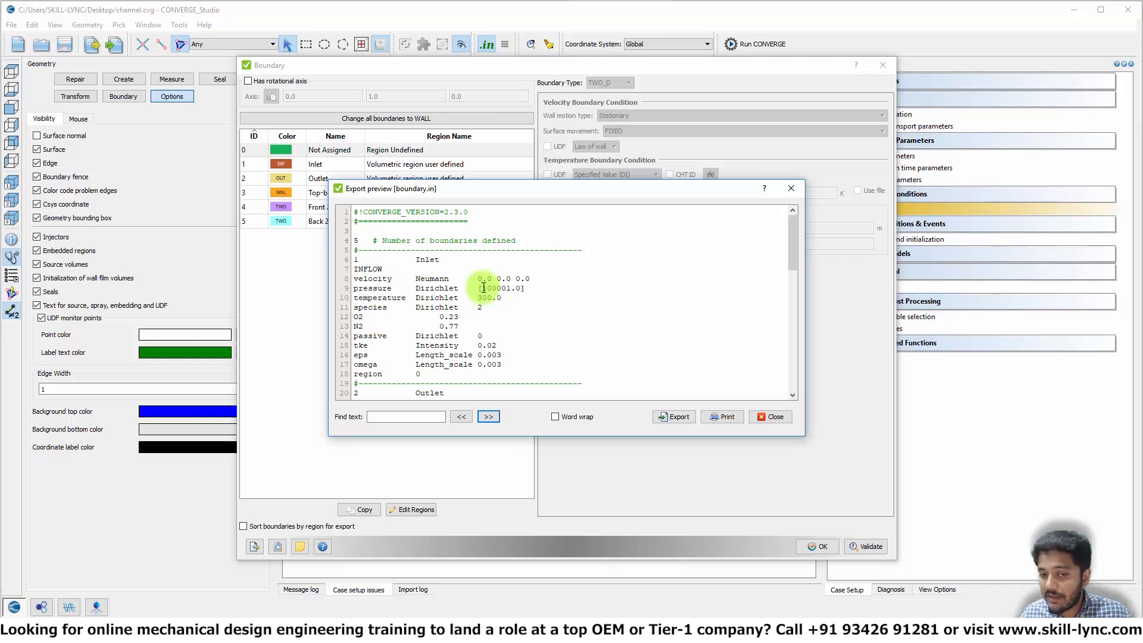
double_click(486, 288)
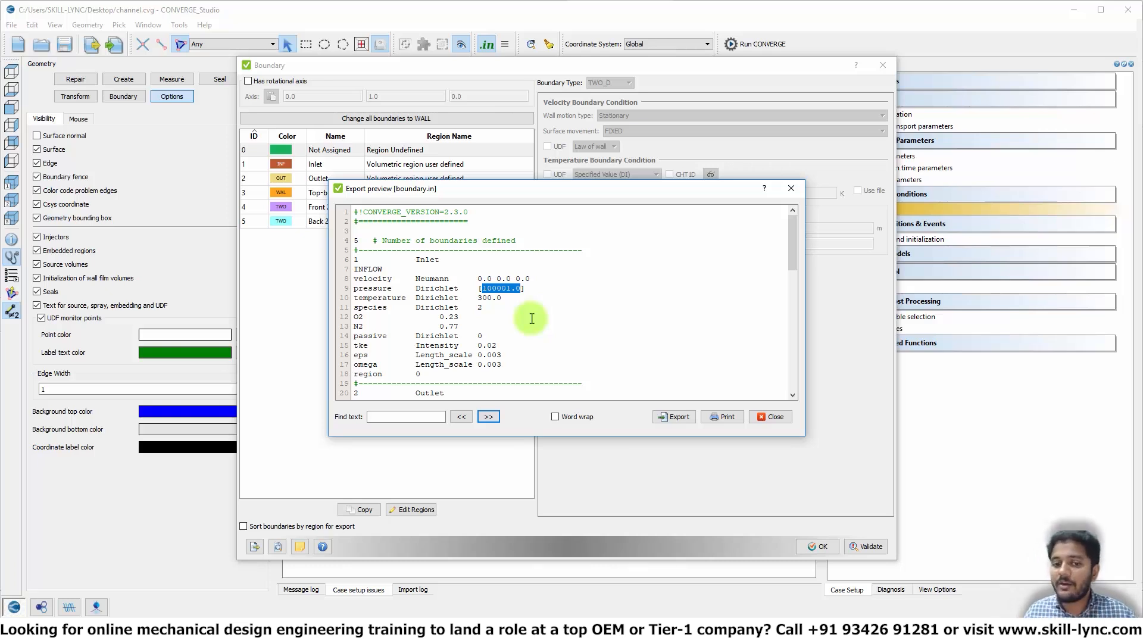
left_click(479, 289)
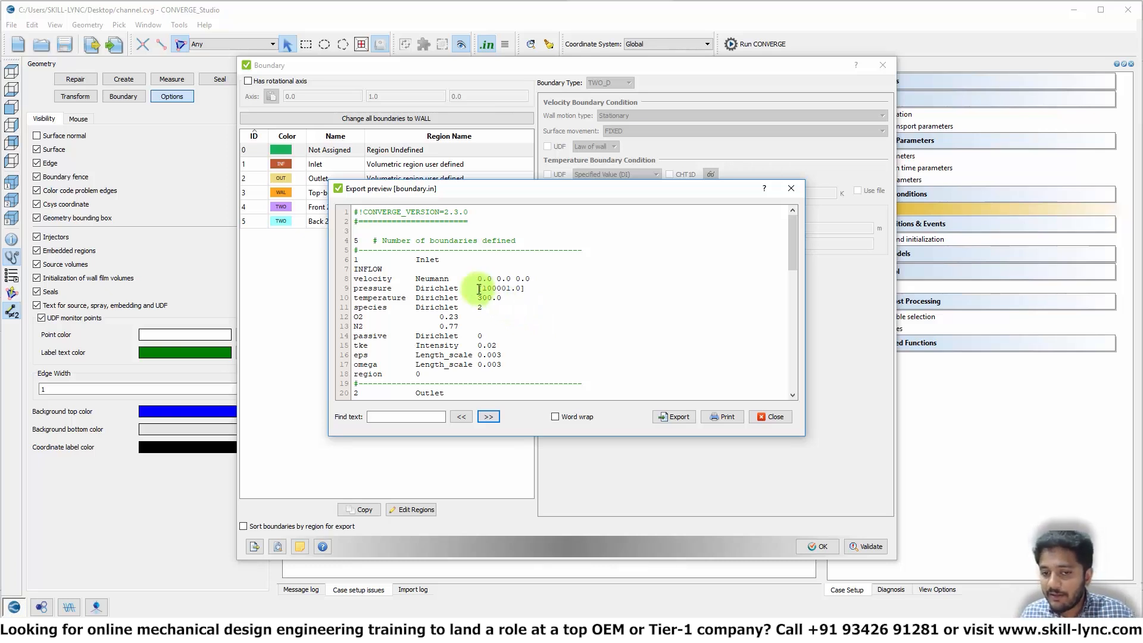
left_click_drag(479, 289, 527, 287)
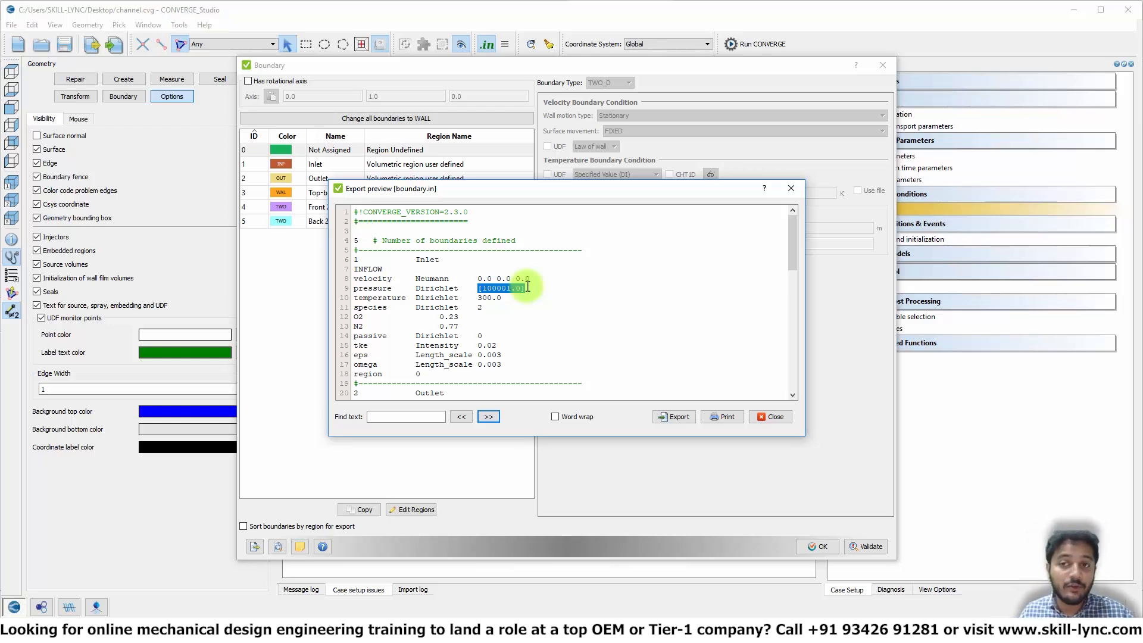
left_click(791, 188)
- Preview initialize.in from Regions and initialization, check its region_id entries, then close the preview and dialog
left_click(883, 65)
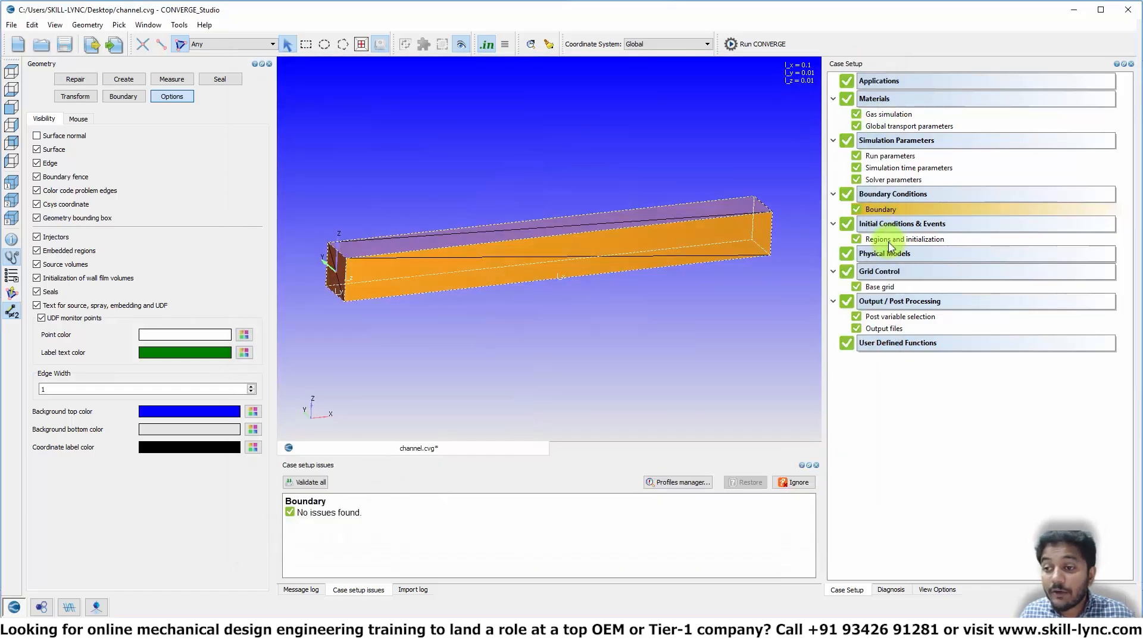
double_click(891, 241)
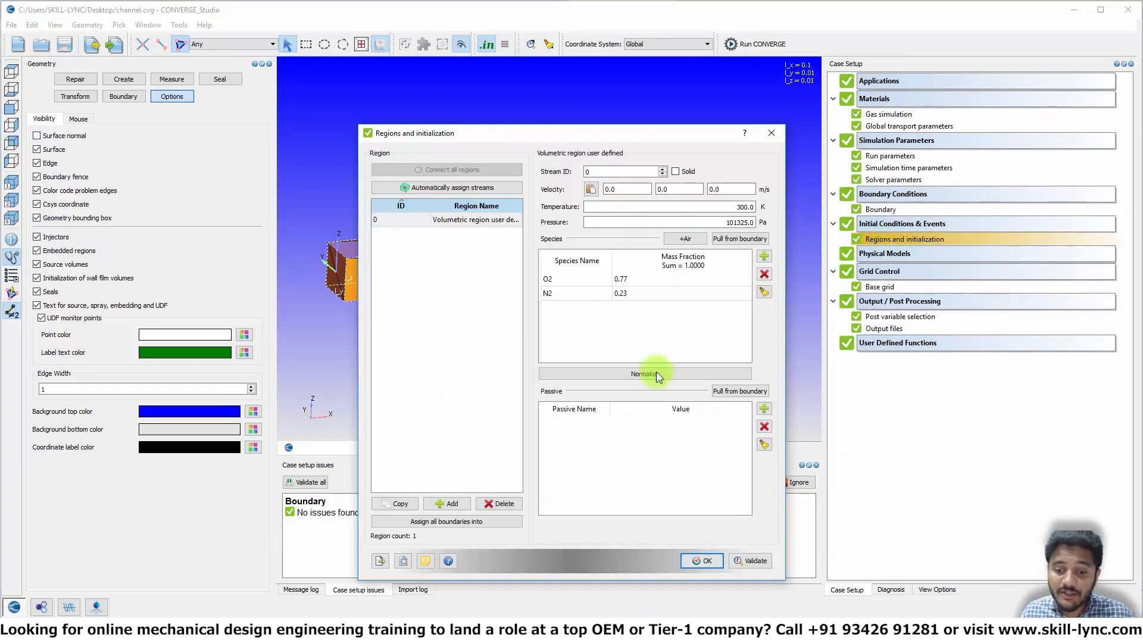
left_click(403, 561)
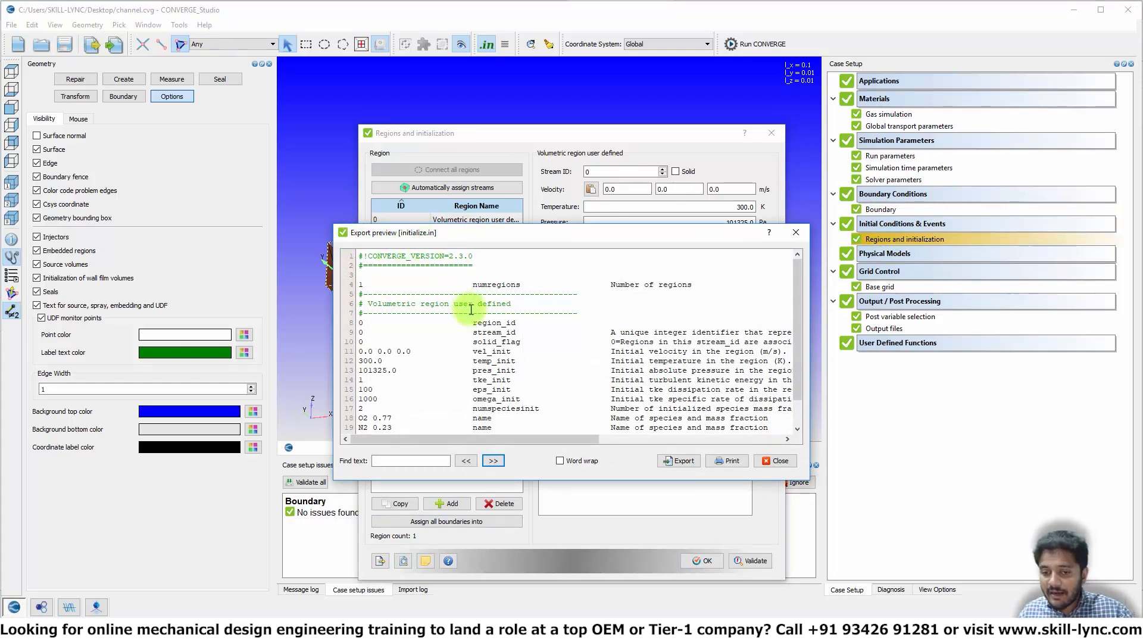
scroll(468, 317, "down", 1)
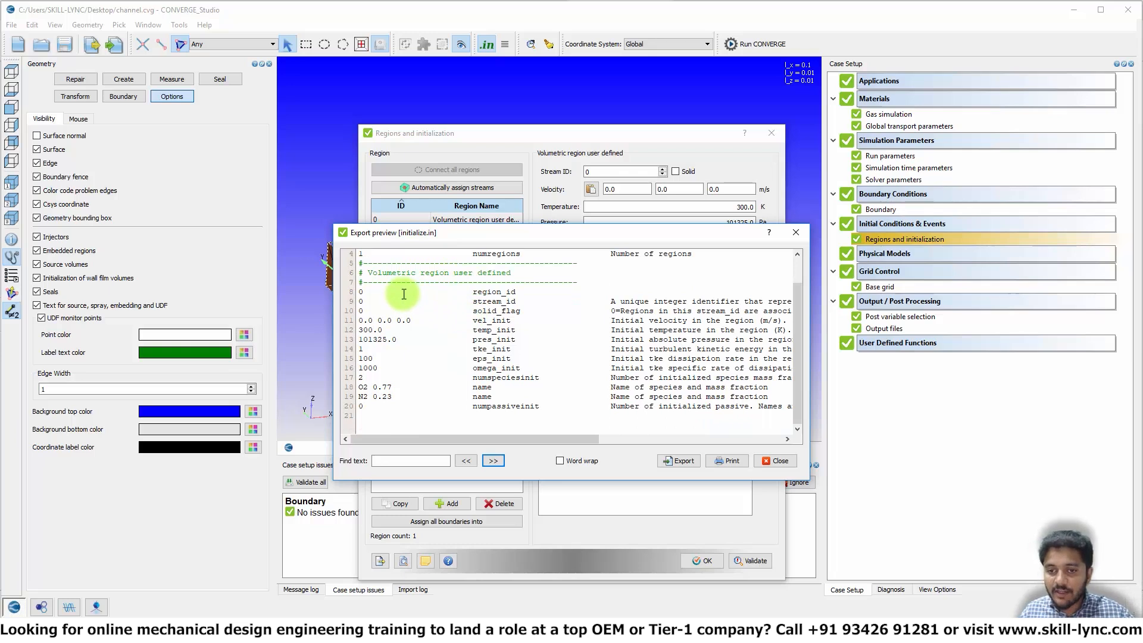
scroll(403, 294, "up", 1)
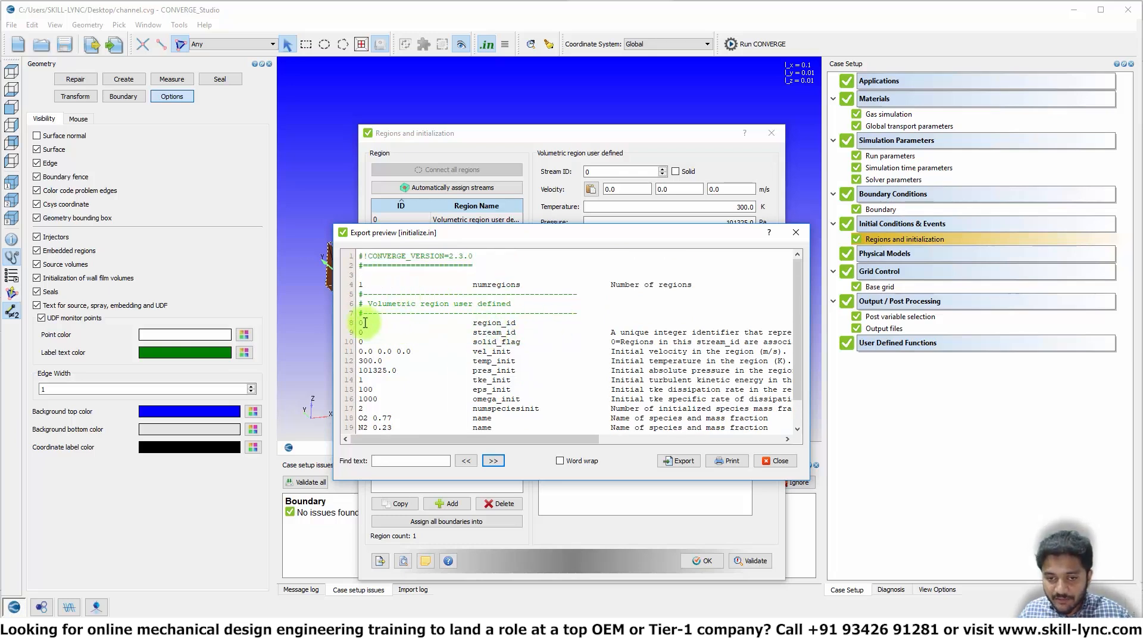
left_click_drag(474, 323, 519, 324)
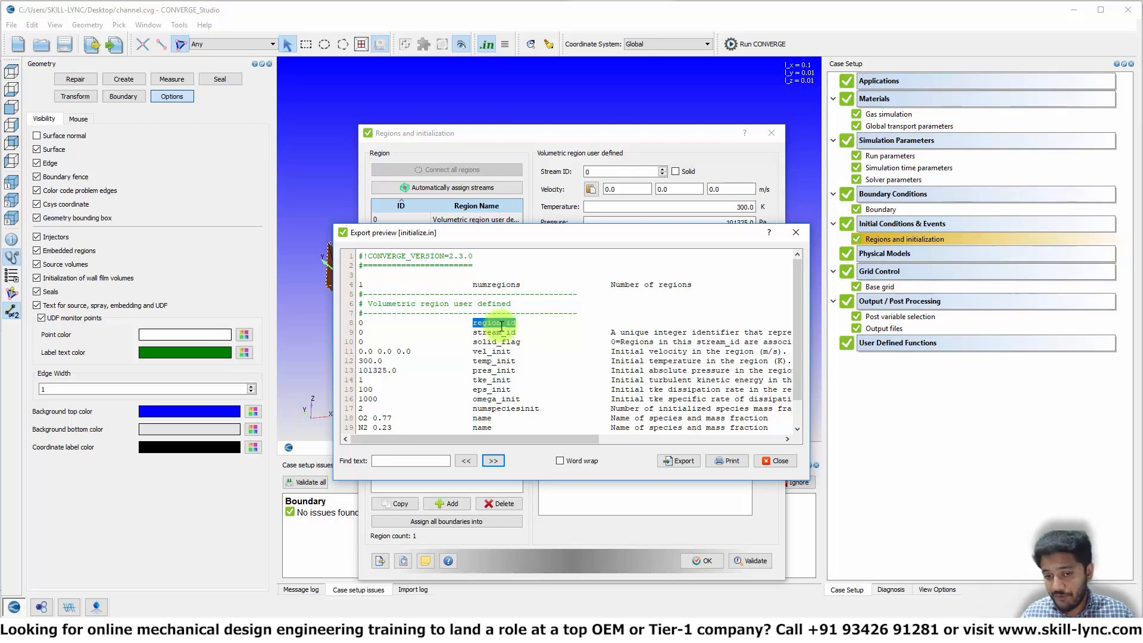
scroll(528, 353, "down", 2)
left_click_drag(359, 387, 396, 397)
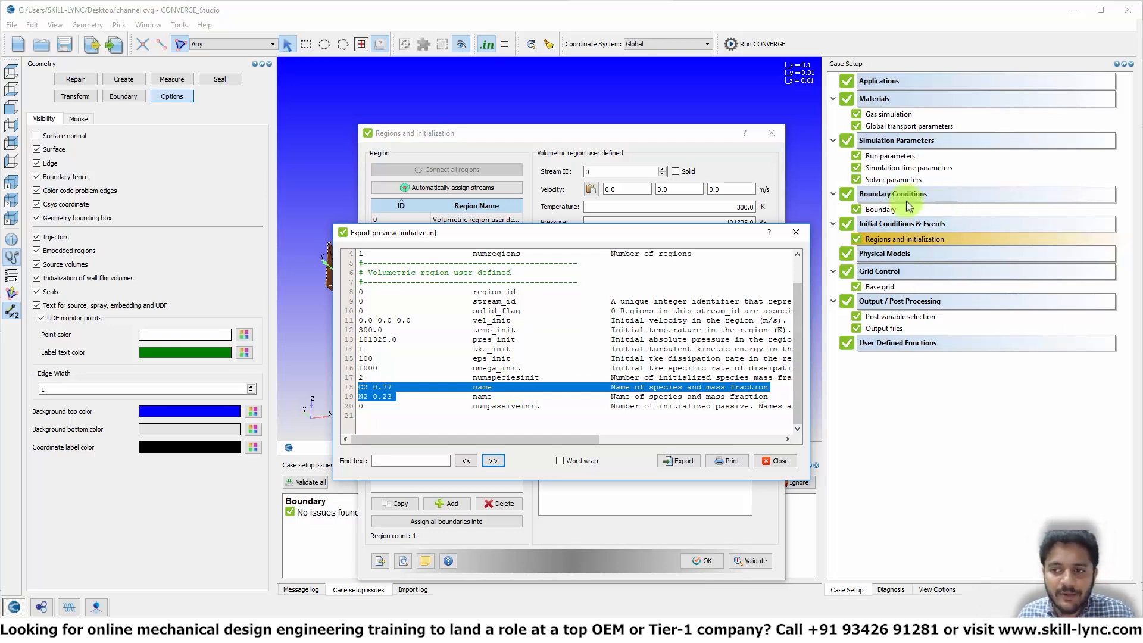
left_click(796, 232)
left_click(772, 133)
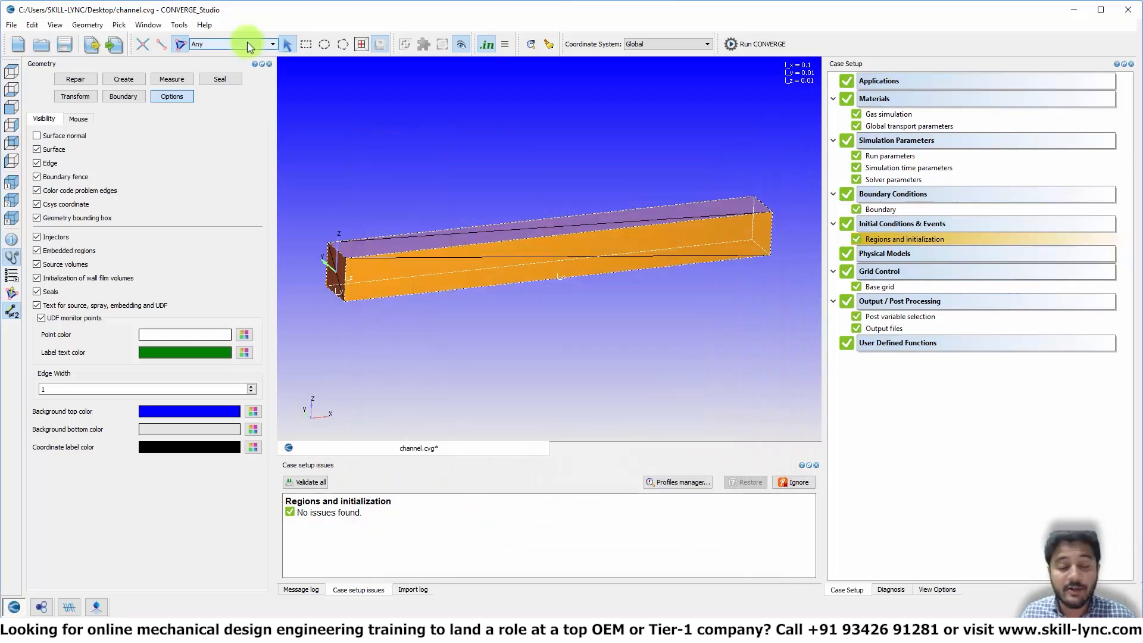
- Start exporting the input files and browse the output location to E:\converge_runs\support_cases
left_click(12, 24)
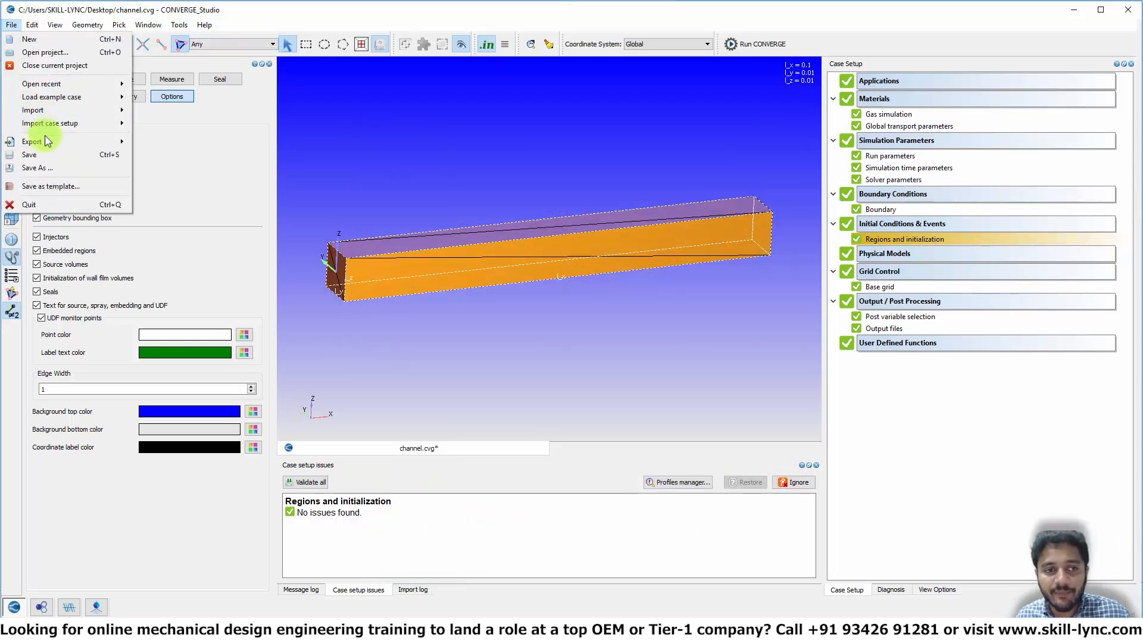
mouse_move(47, 141)
left_click(181, 186)
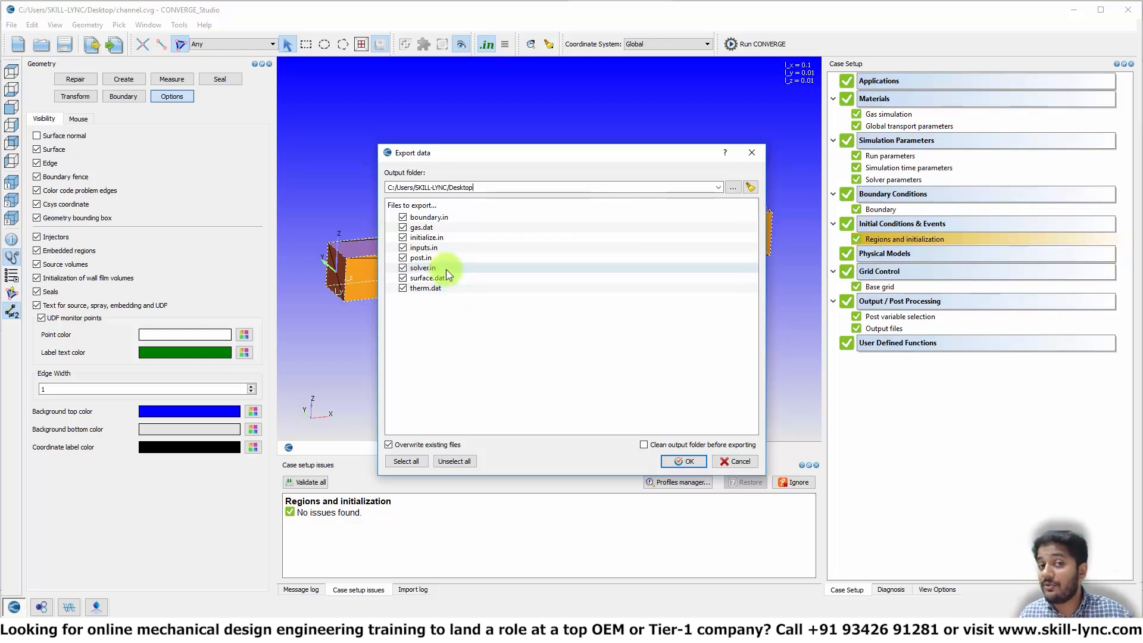
left_click(735, 188)
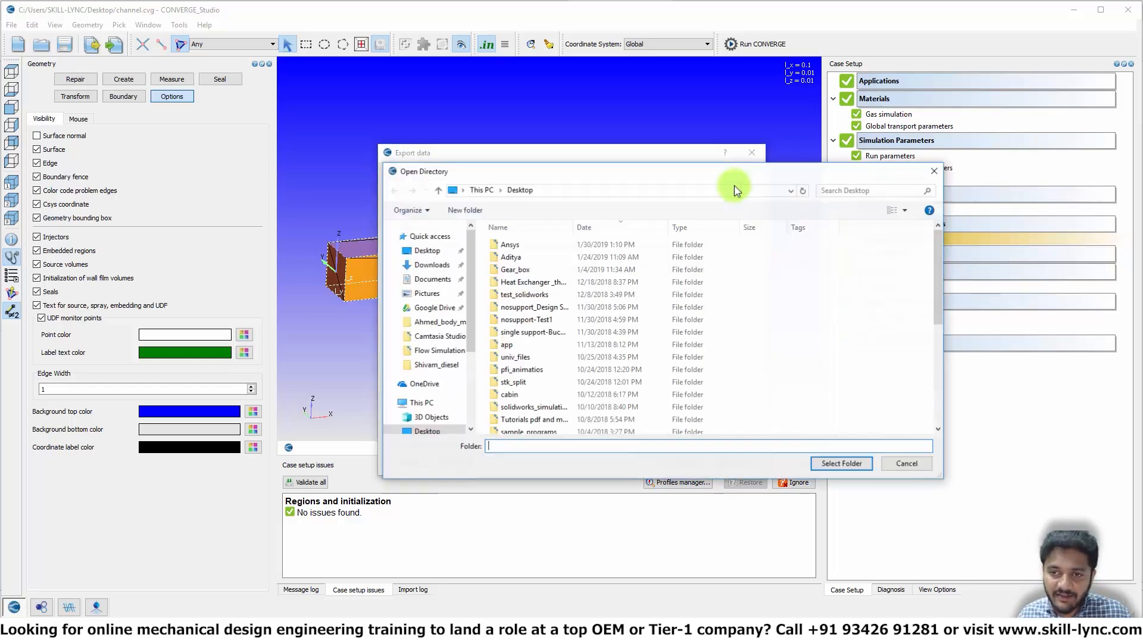
left_click(423, 403)
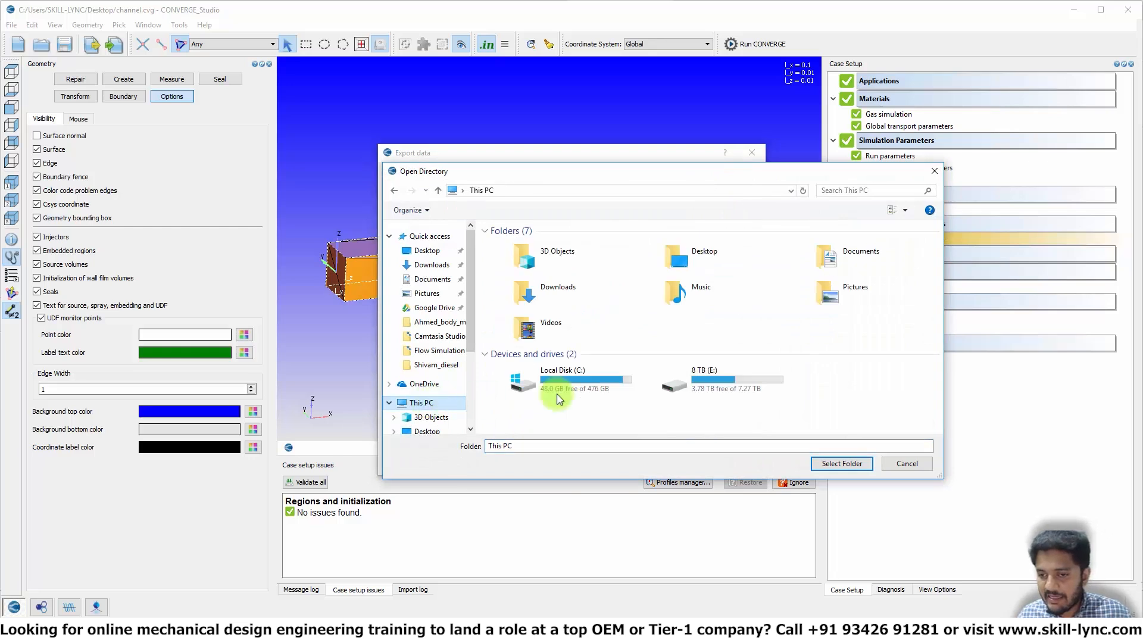
left_click(736, 388)
double_click(736, 388)
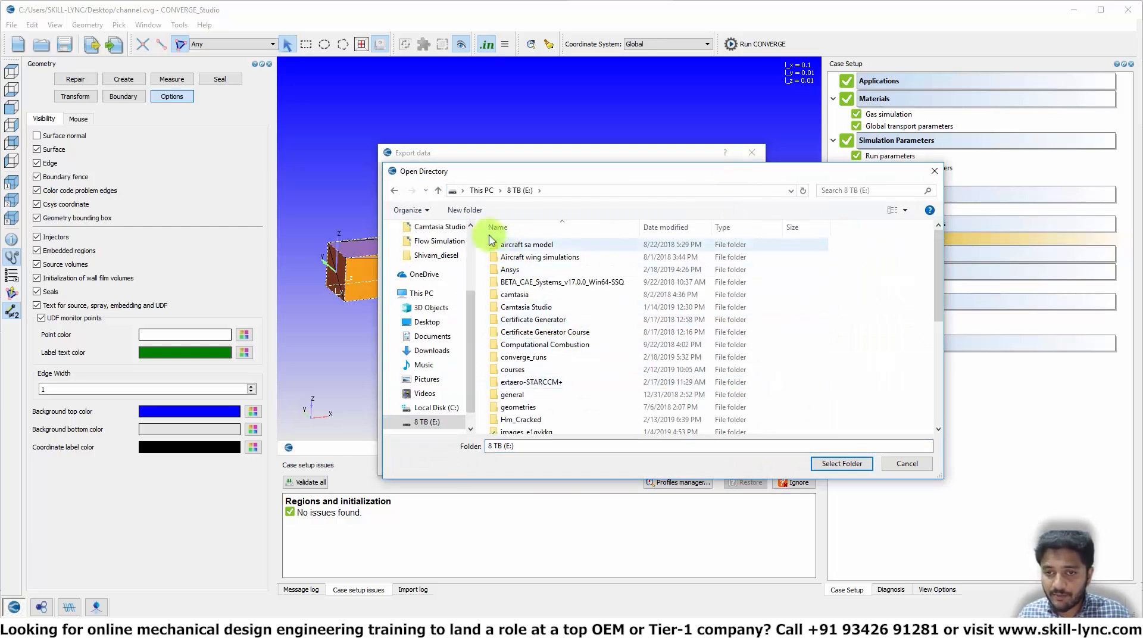
left_click(526, 284)
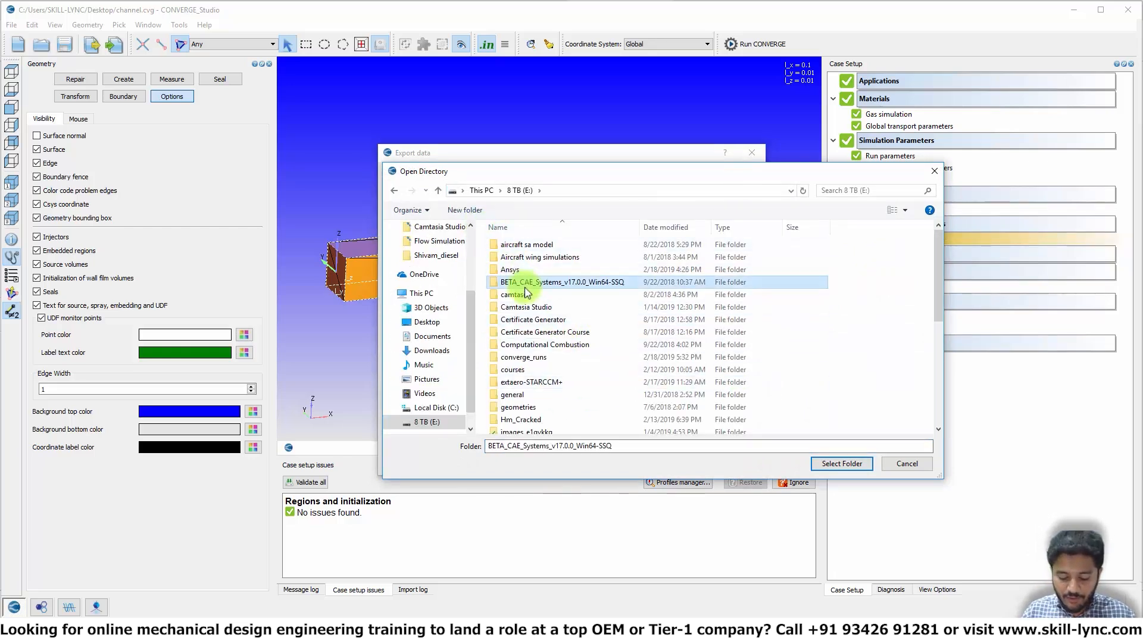
type("su")
left_click(526, 291)
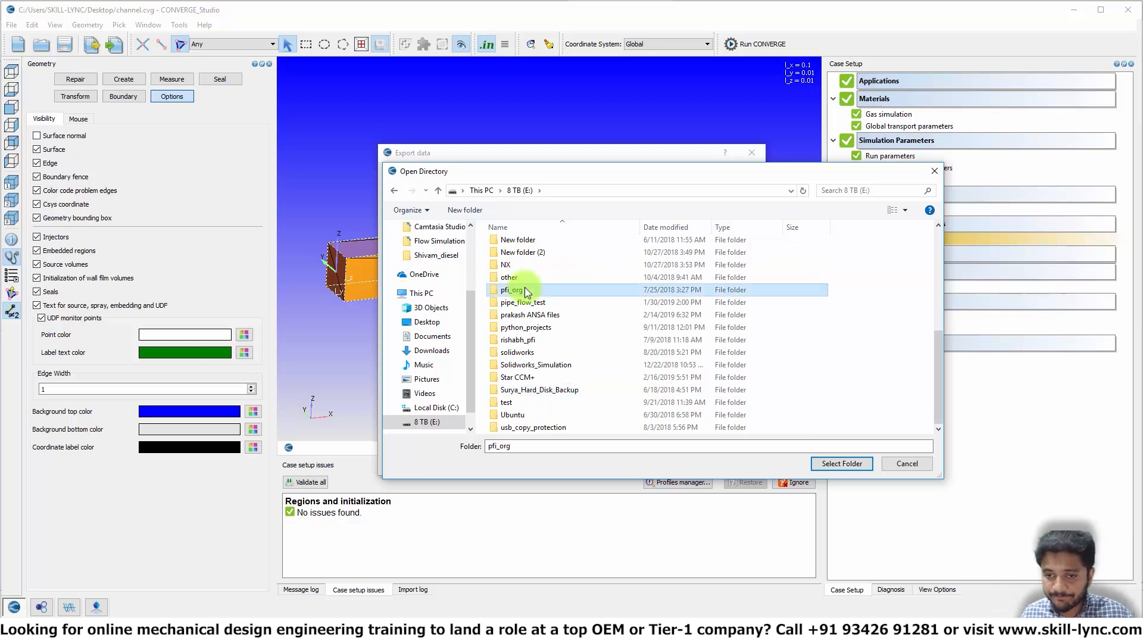
type("converge_runs")
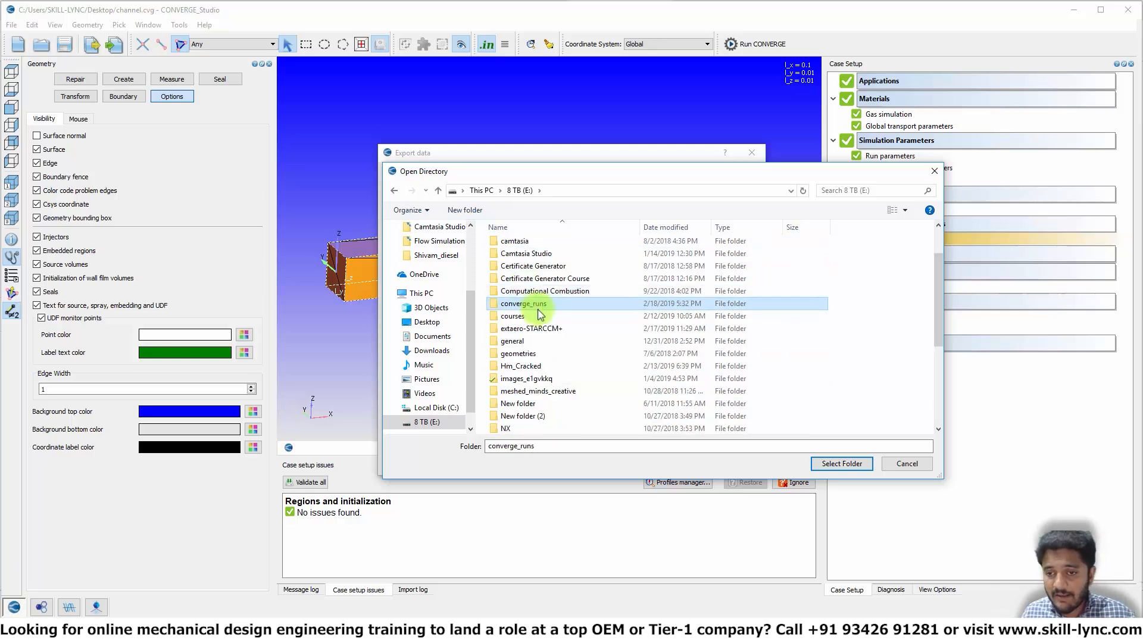
double_click(540, 306)
type("support_cases")
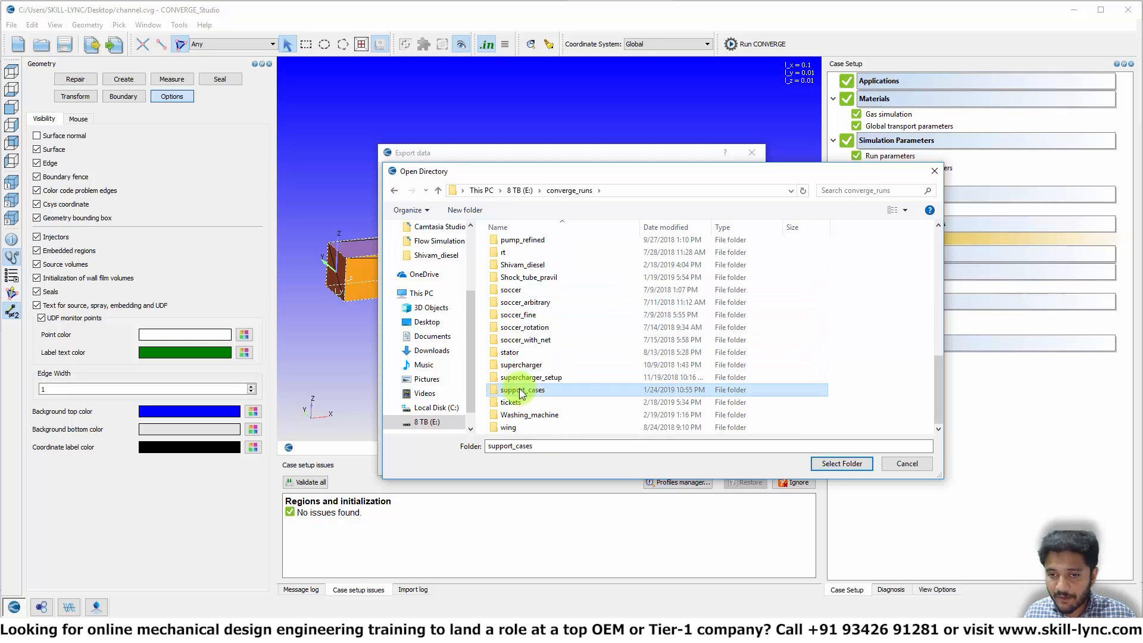
double_click(522, 390)
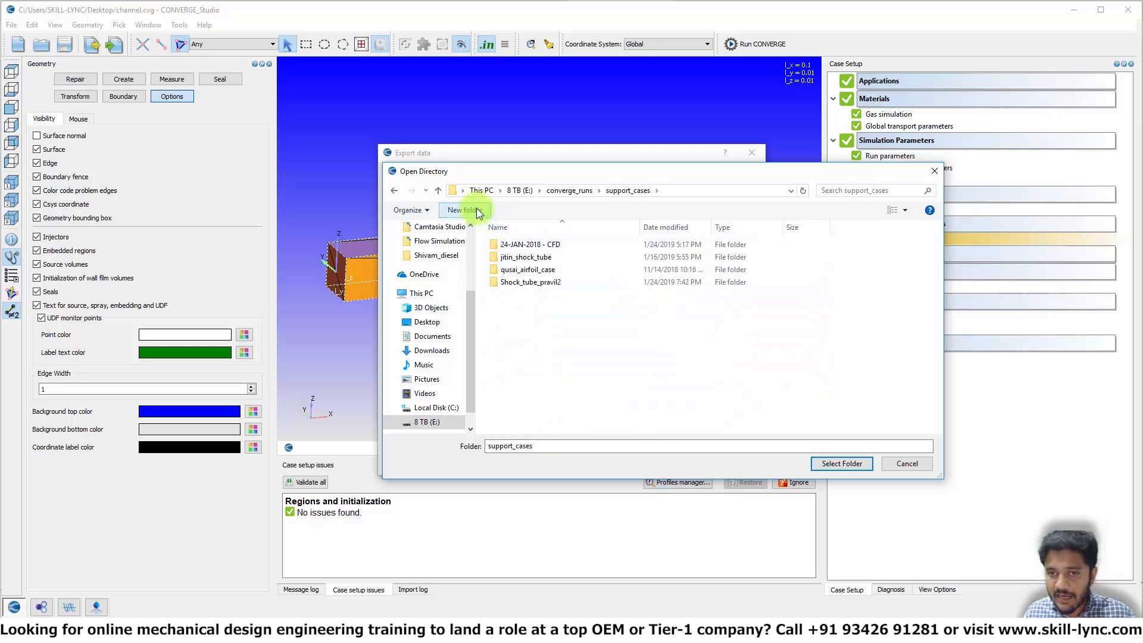
- Create a channel_test folder there and export all eight input files into it
left_click(464, 211)
type("channe")
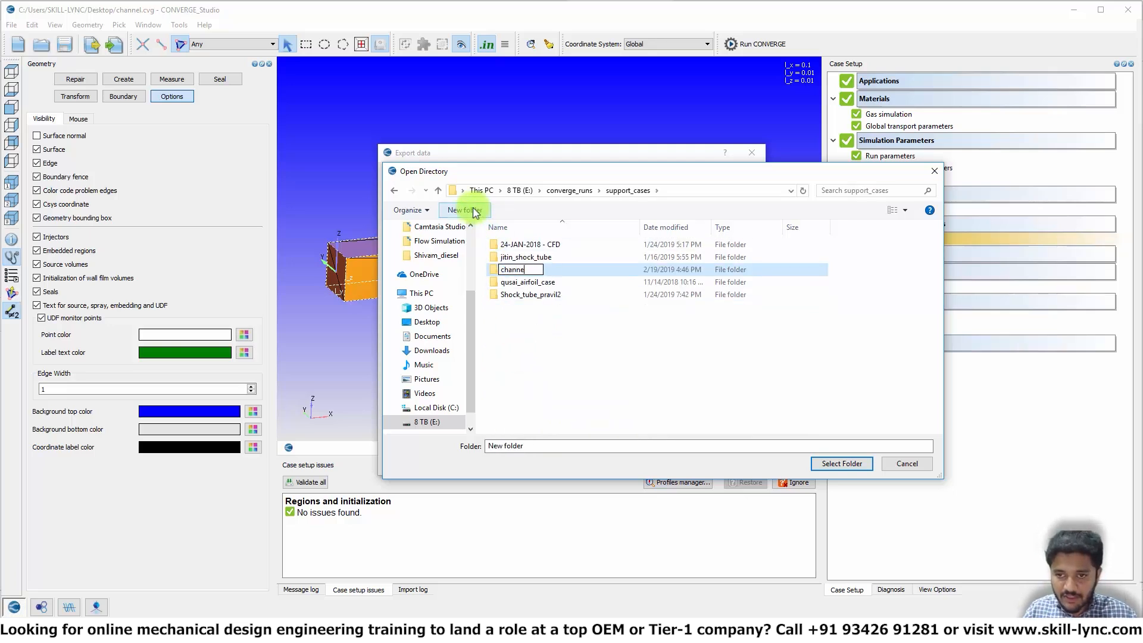
type("l_test")
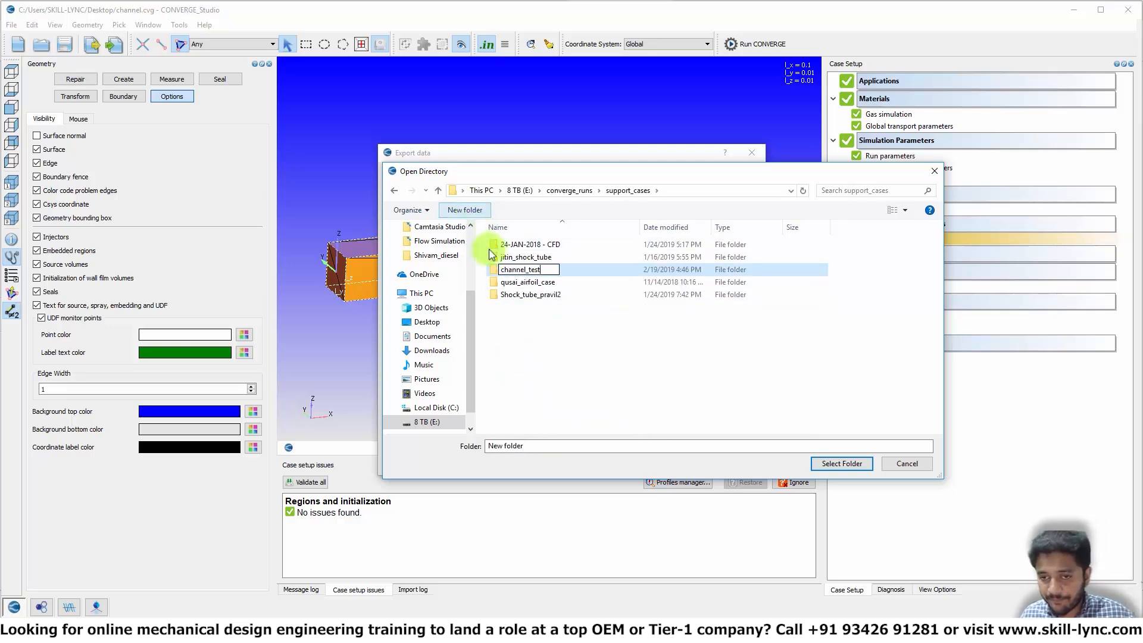
key("Return")
double_click(510, 257)
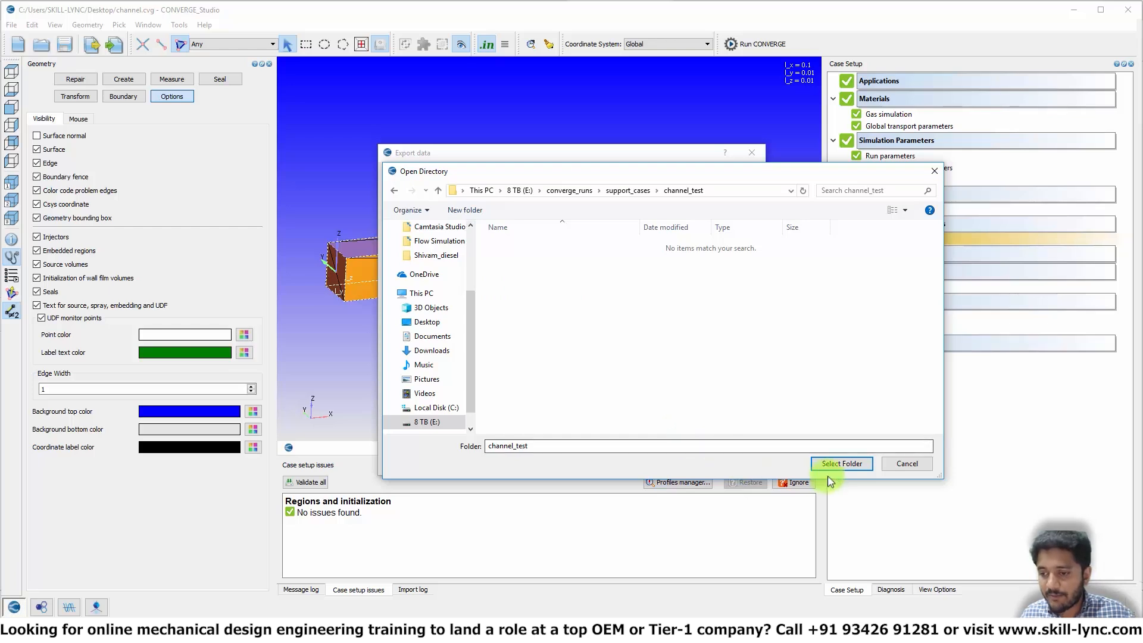
left_click(842, 464)
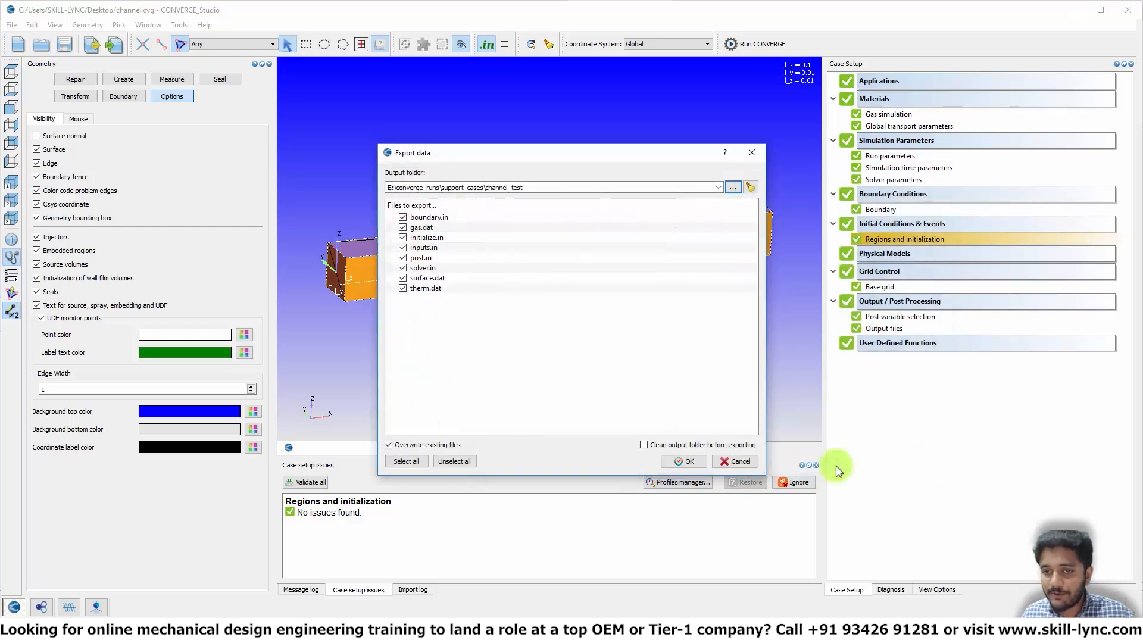
left_click(688, 462)
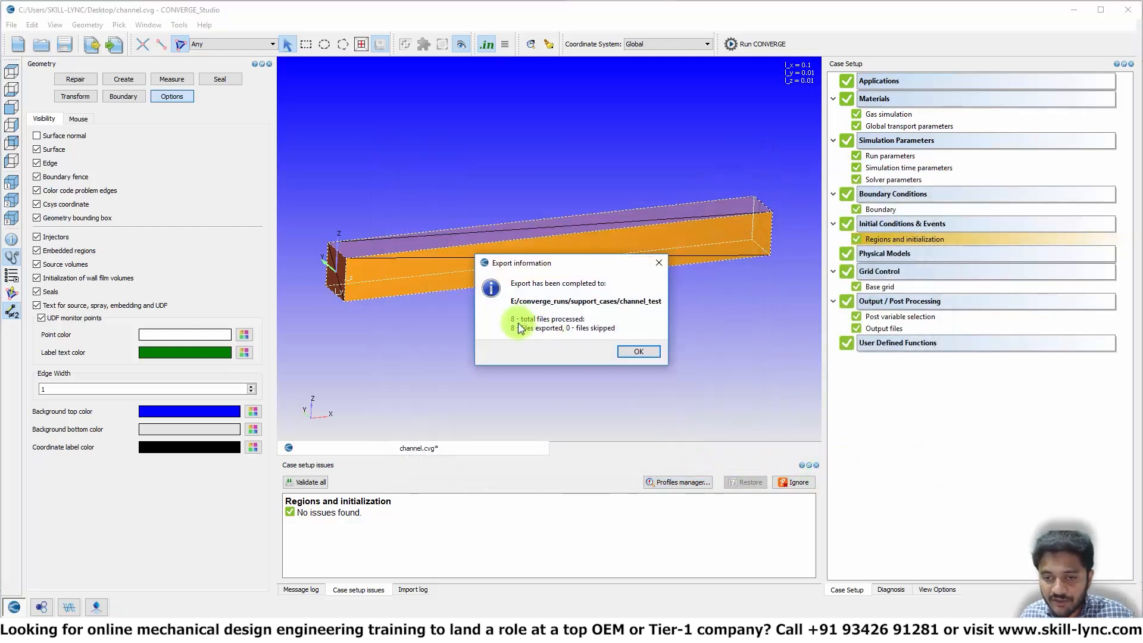
left_click(638, 353)
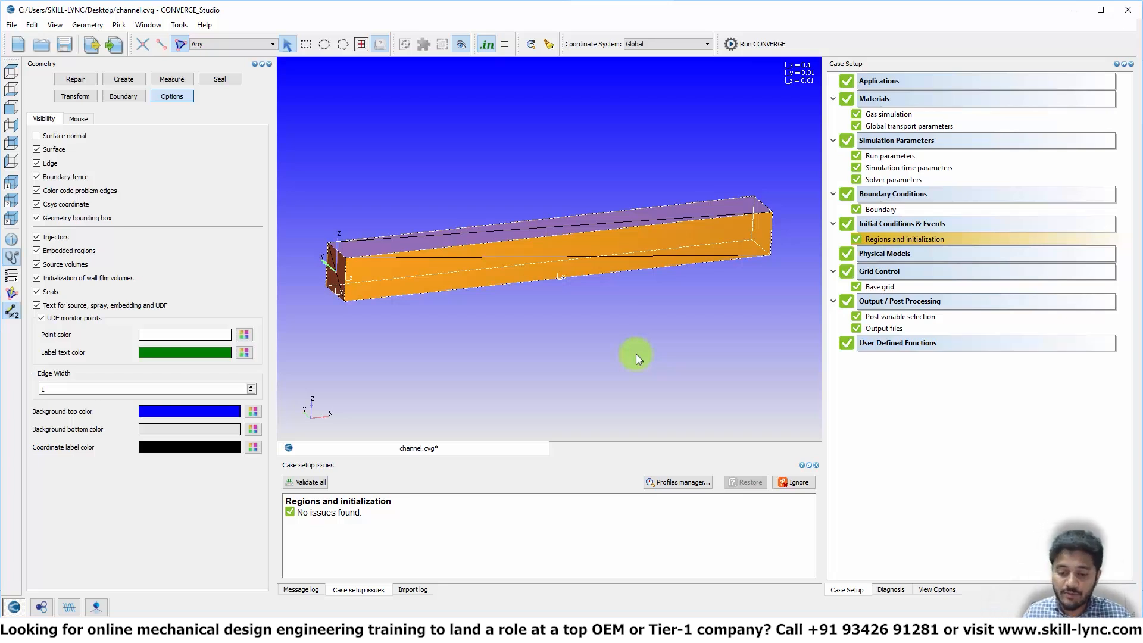
- Download converge-2.3.26-msmpi-win-64.exe from the Google Drive folder in Chrome
mouse_move(262, 631)
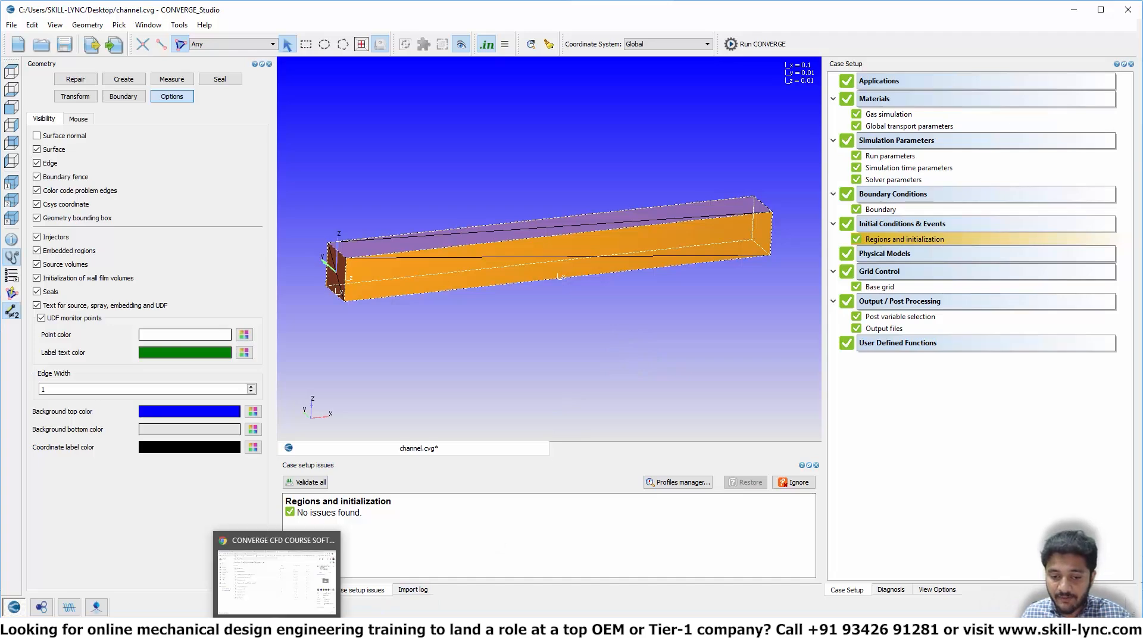
left_click(271, 593)
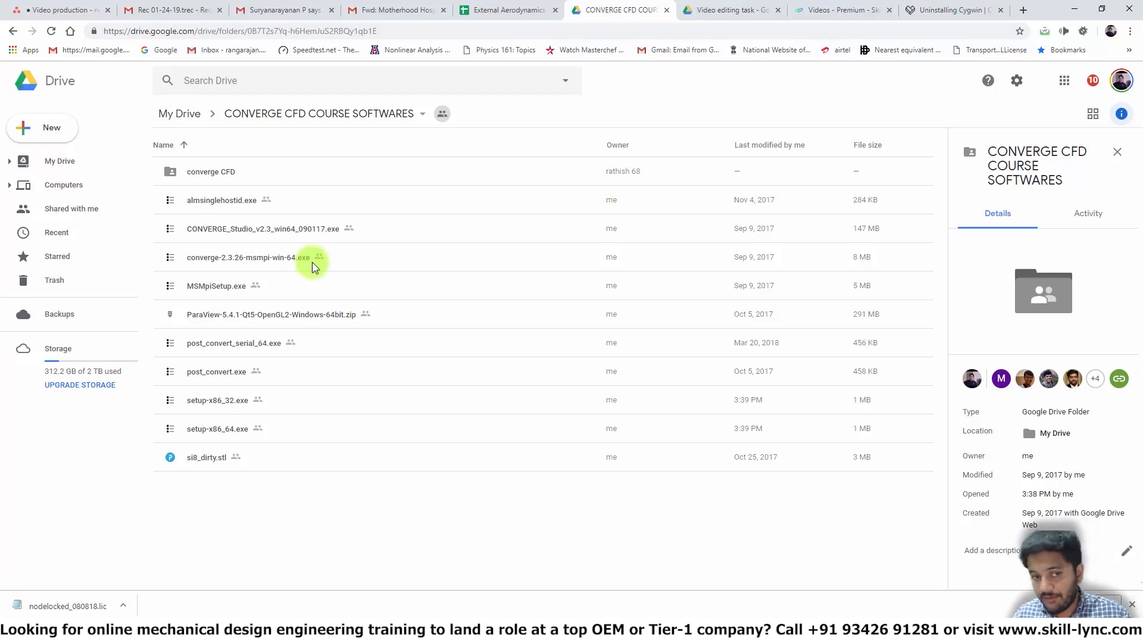
right_click(281, 266)
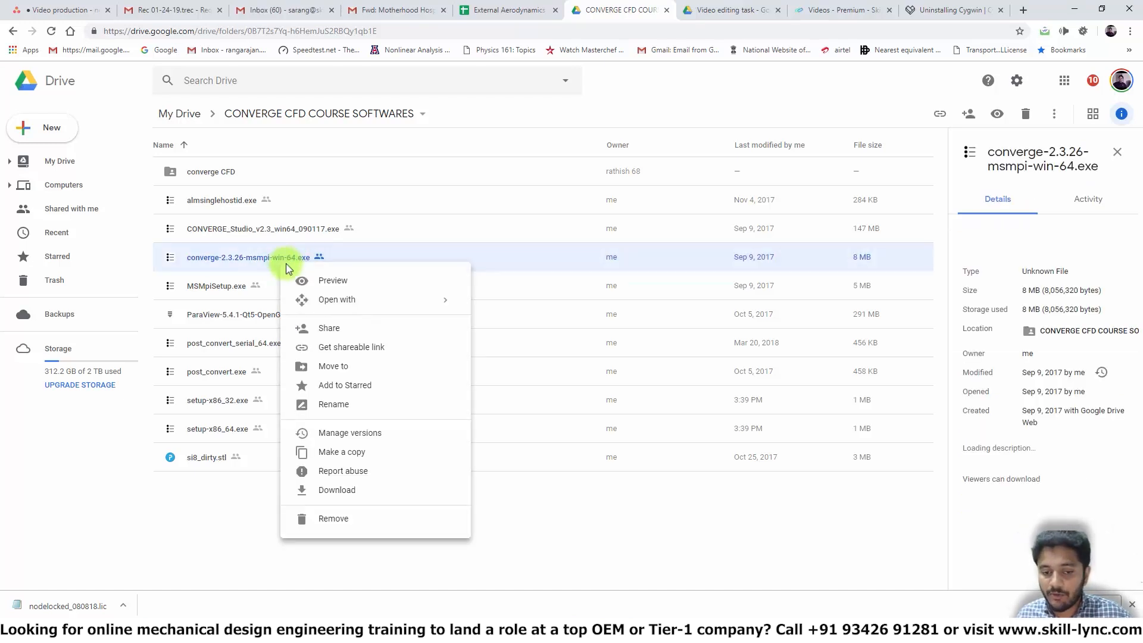
left_click(337, 490)
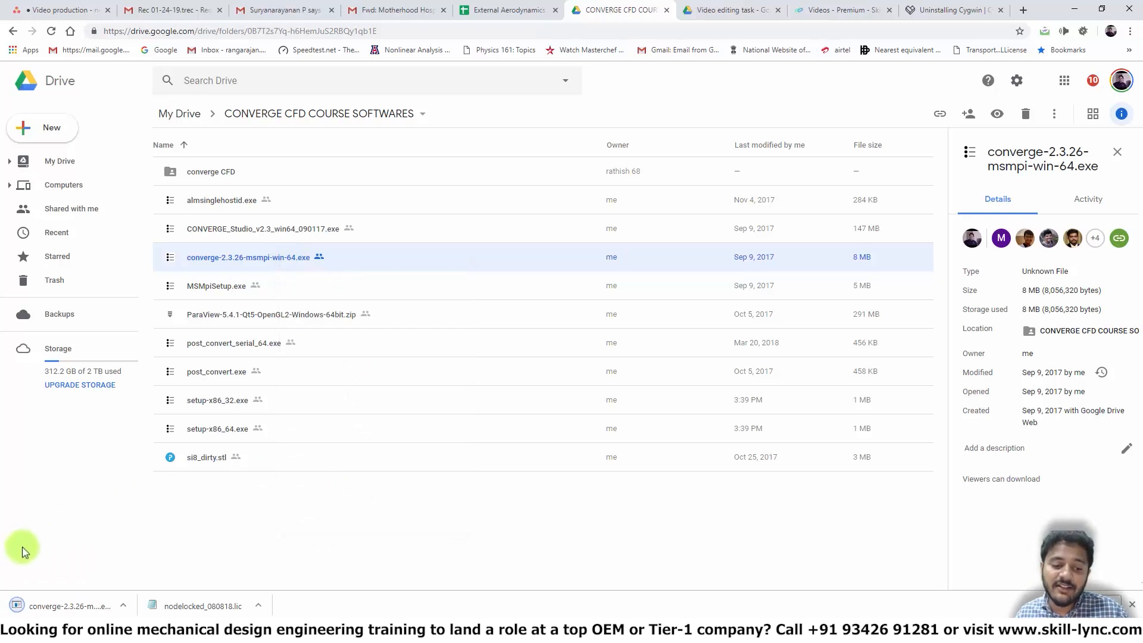